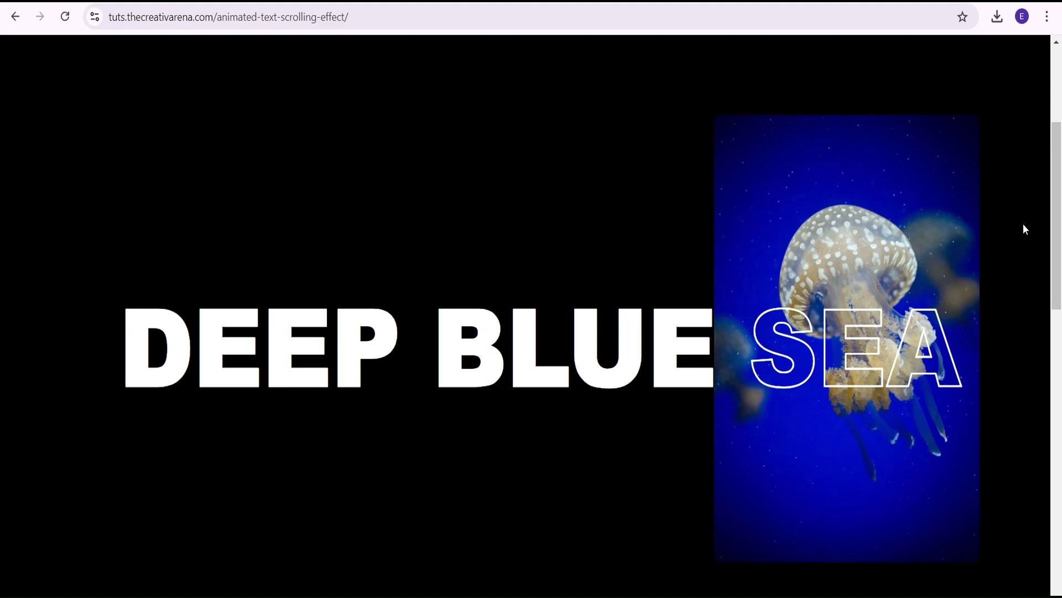
Scroll through the finished DEEP BLUE SEA scrolling-text demo page
drag(1056, 167, 1060, 454)
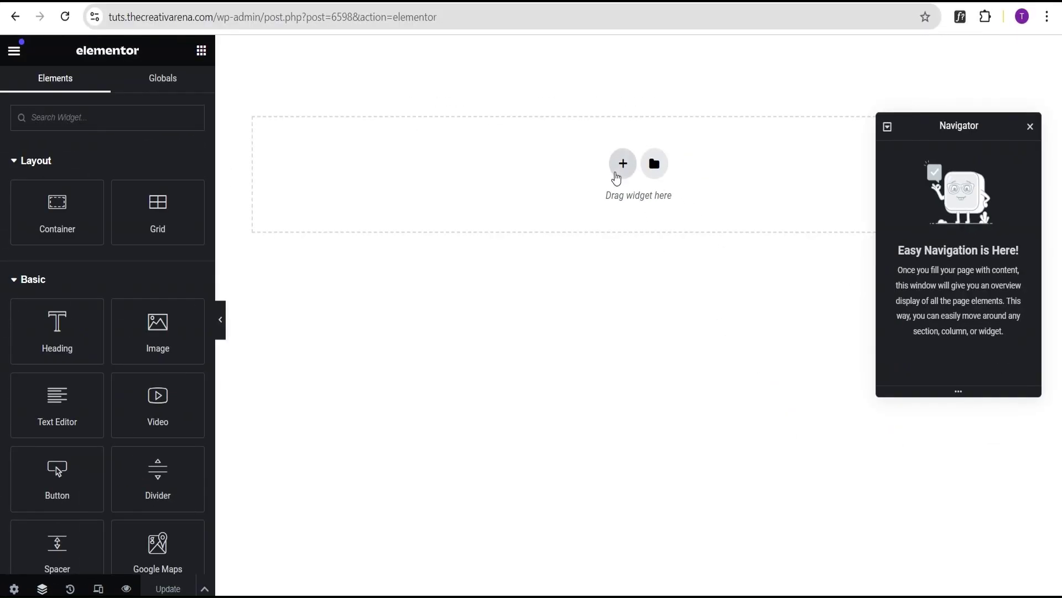
Add a single-column Flexbox container, full width, 100 vh tall, with content centred both ways
click(622, 164)
click(582, 215)
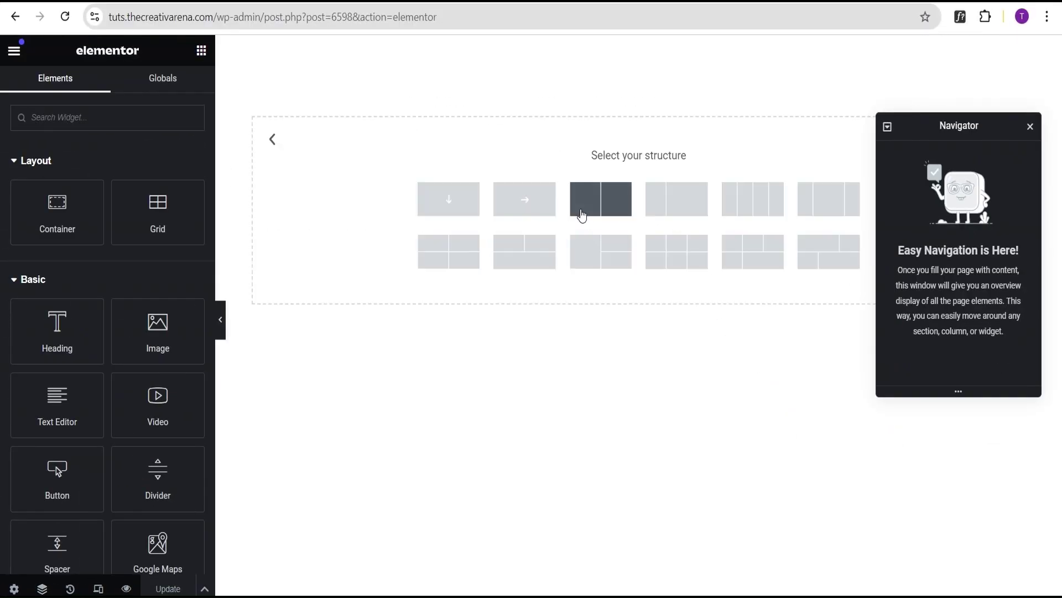
click(448, 200)
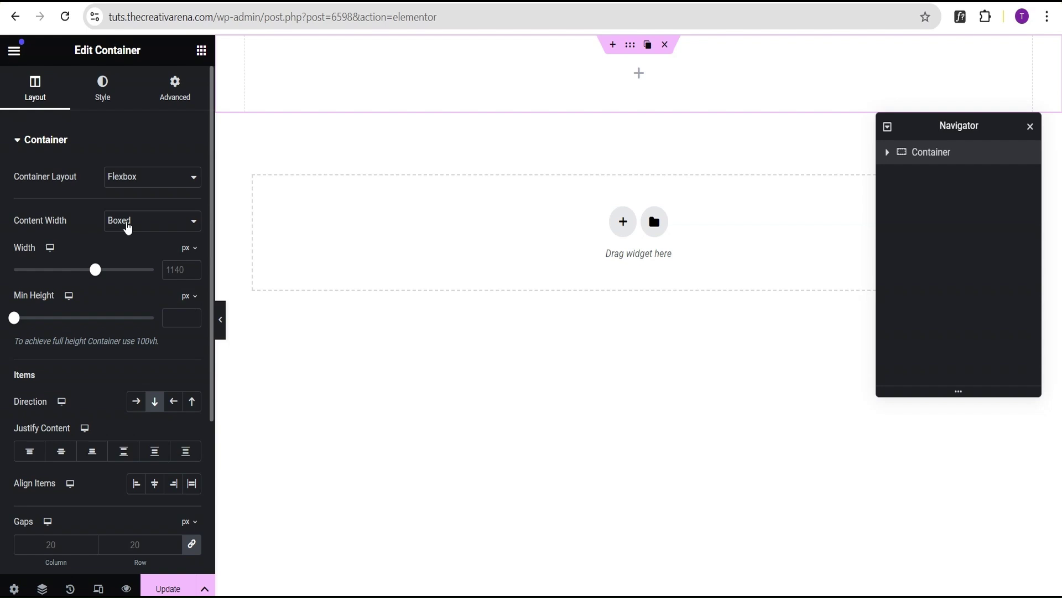
click(127, 227)
click(133, 259)
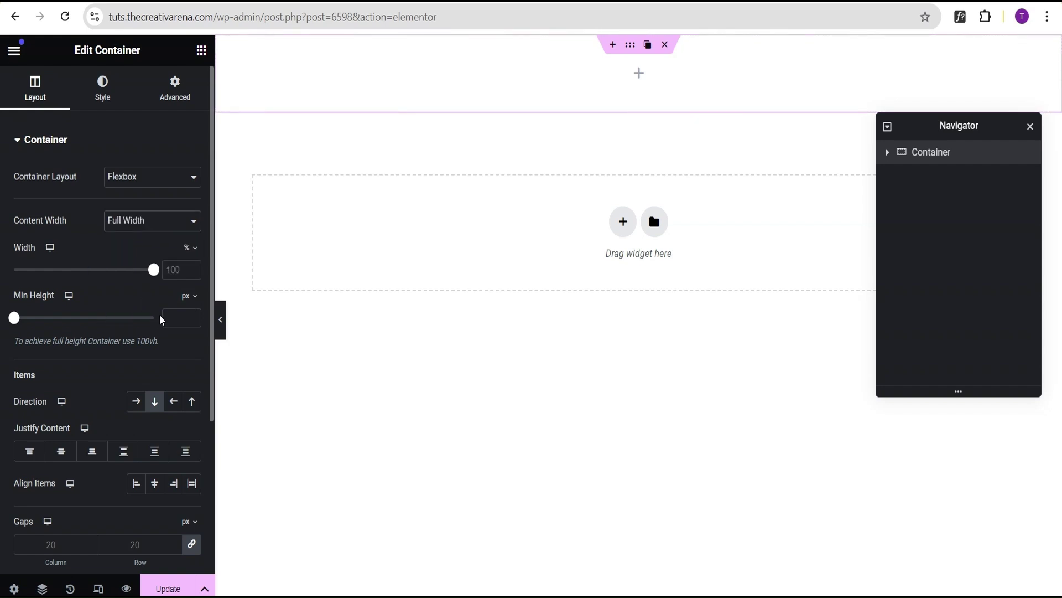
click(188, 296)
click(186, 366)
drag(15, 318, 155, 318)
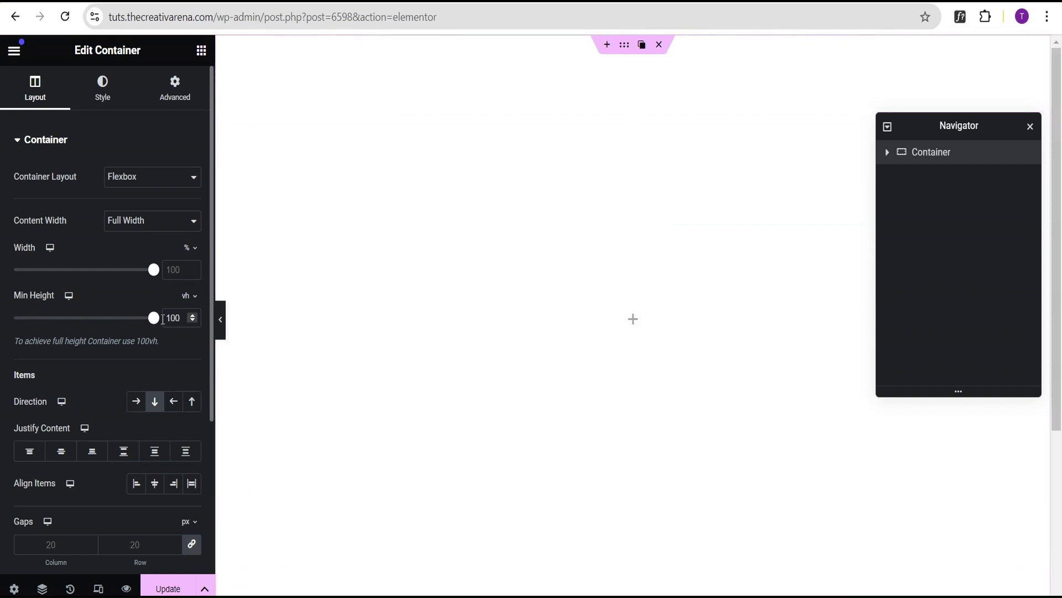
click(60, 451)
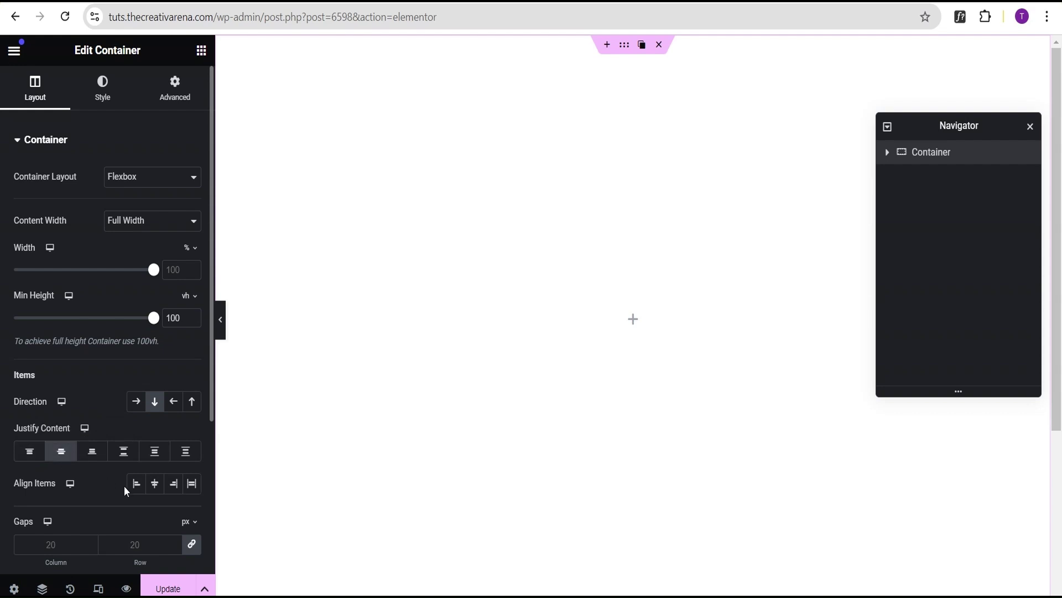
click(155, 489)
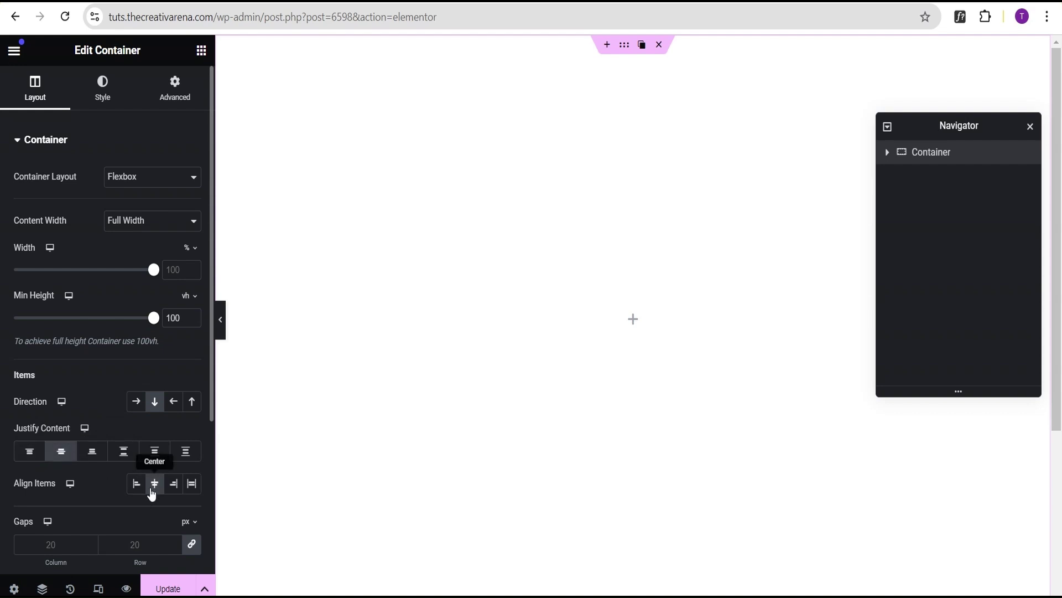
Give the container a solid black (#000000) background
click(105, 99)
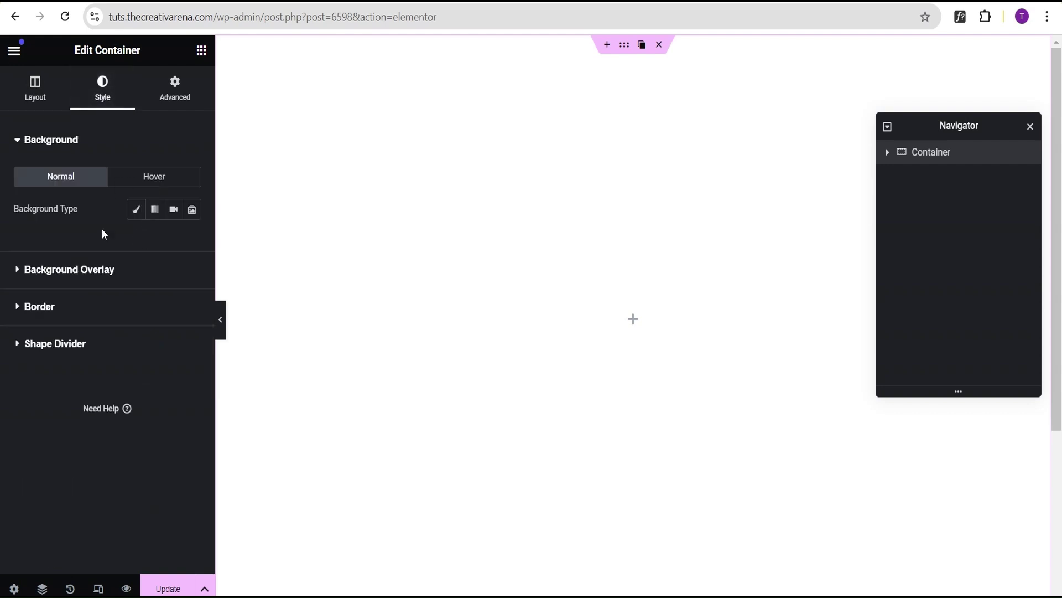
click(135, 211)
click(193, 242)
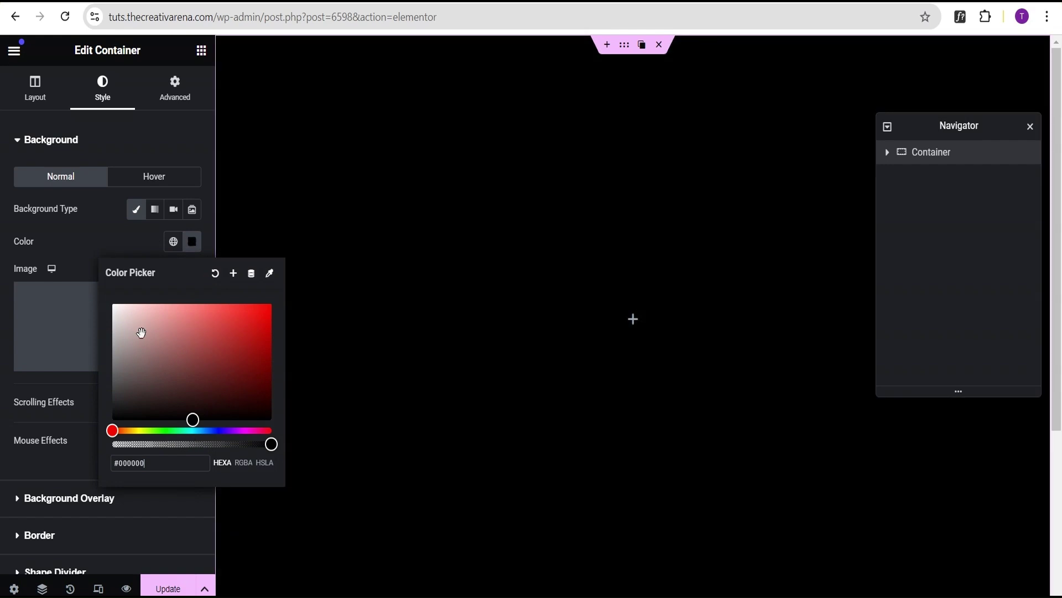
click(98, 237)
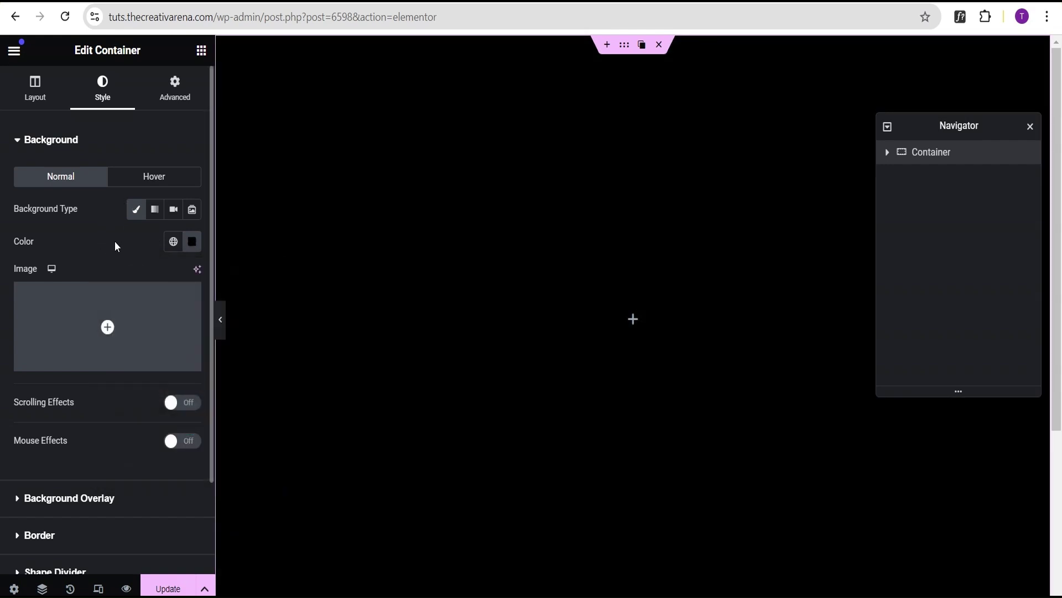
Set 100 px padding on the container and nest a new inner container inside it
click(176, 101)
click(20, 249)
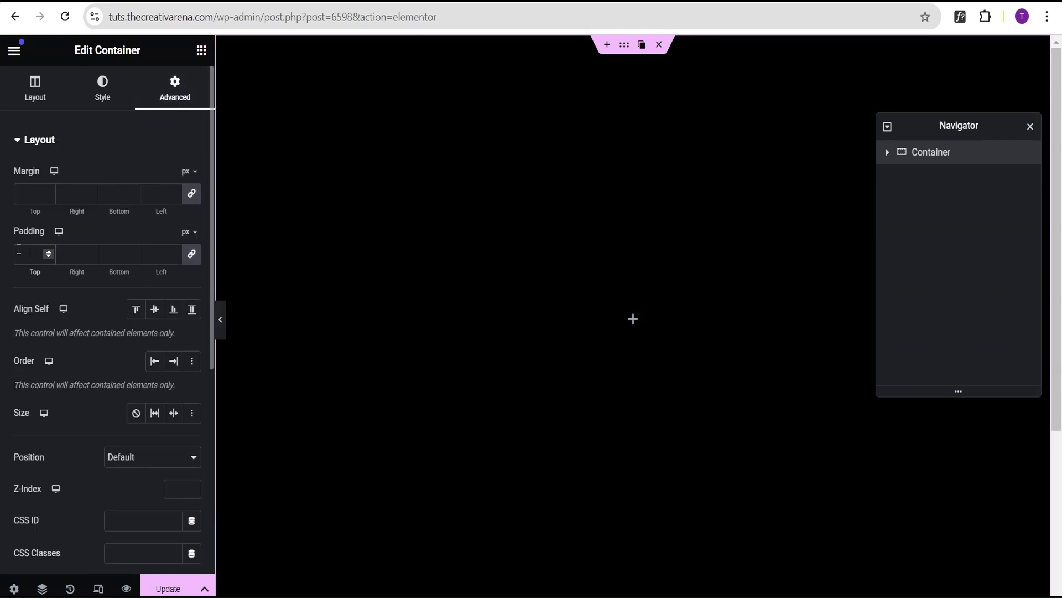
text(100)
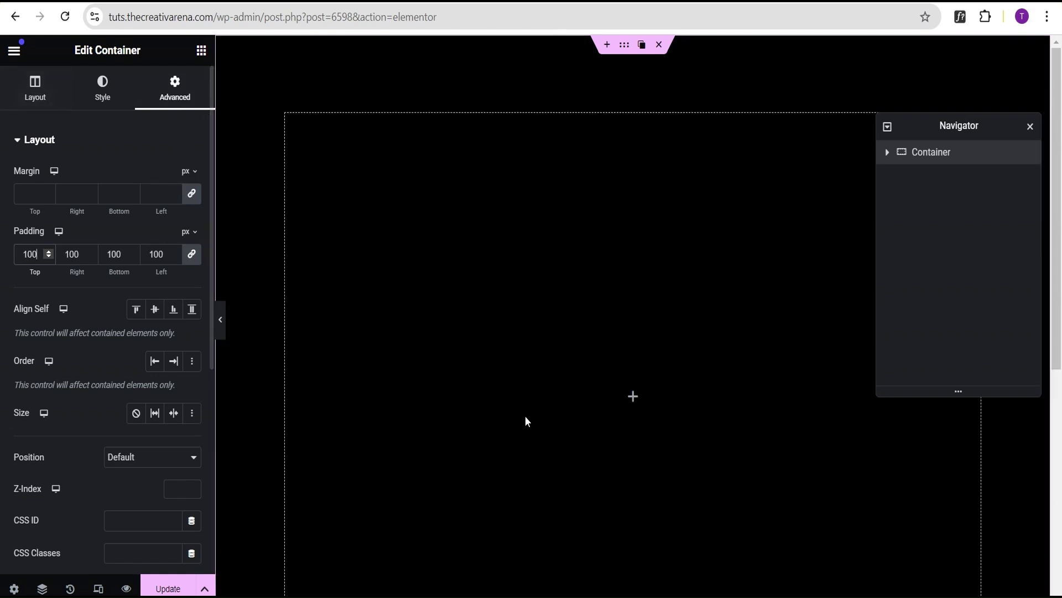
click(633, 396)
drag(64, 238, 692, 384)
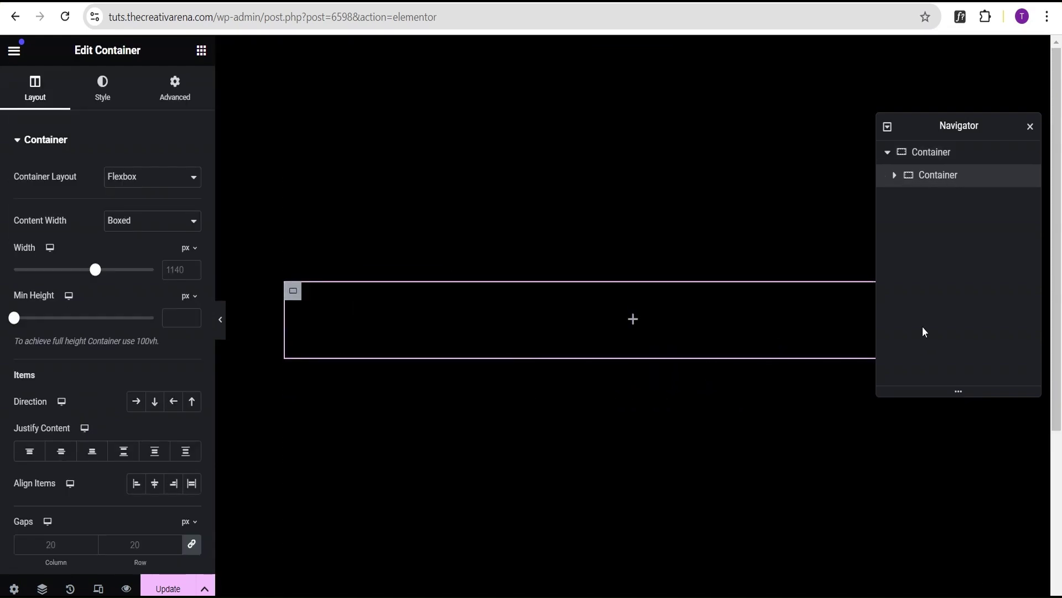
In the Navigator, rename the outer container 'Parent' and the inner container 'Child'
double_click(929, 156)
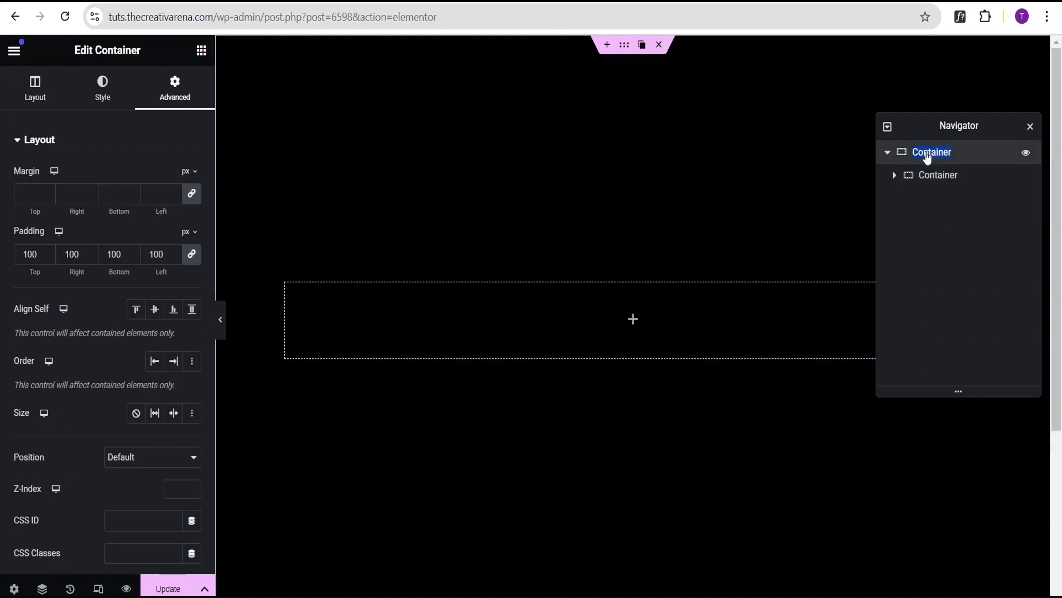
text(Parent)
click(932, 180)
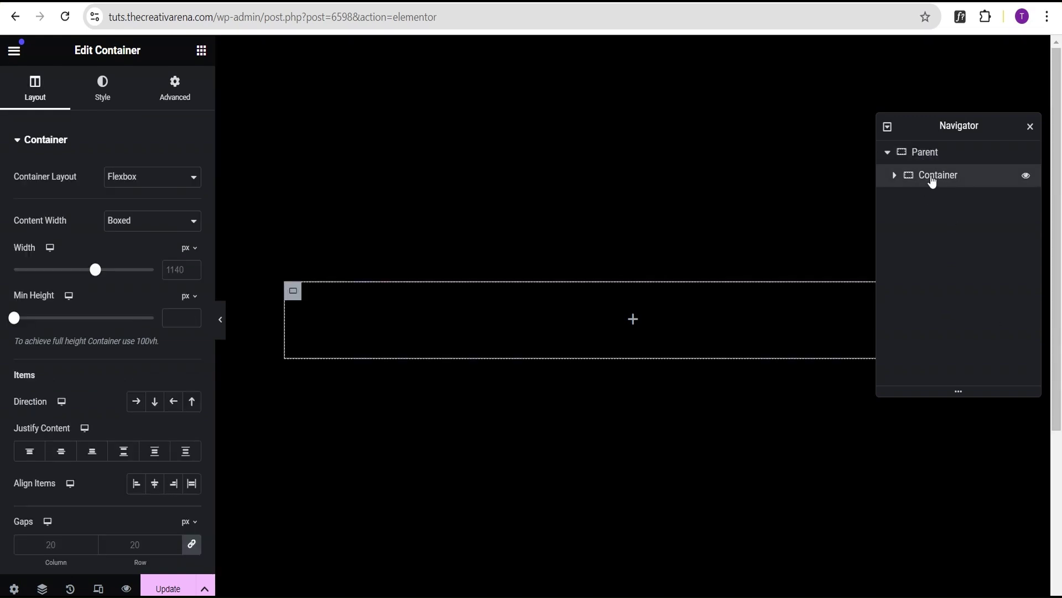
double_click(933, 181)
text(Child)
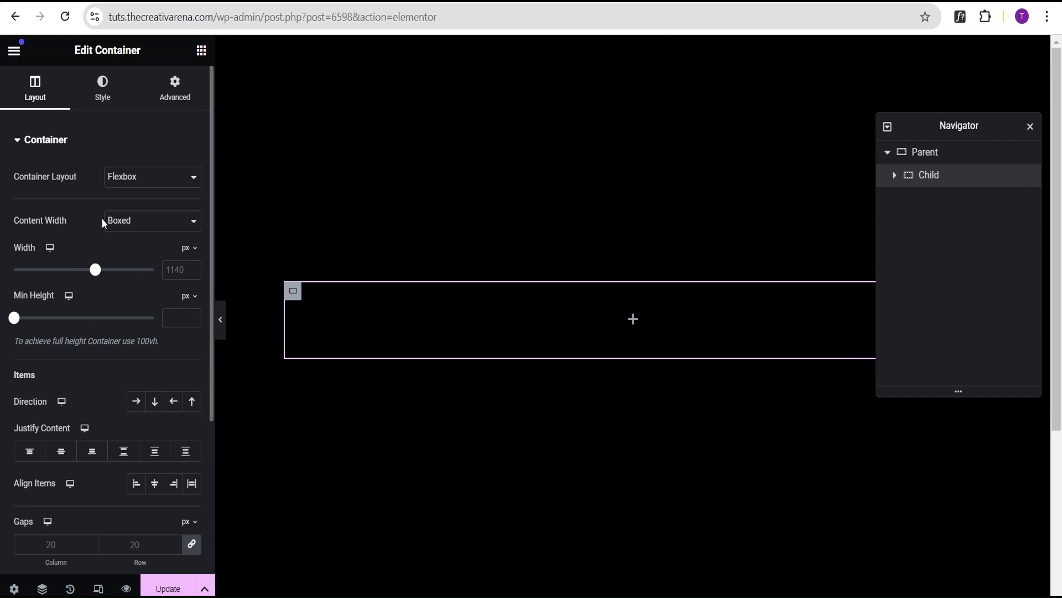
Make the Child container full width and add an Image widget to it
click(126, 224)
click(129, 260)
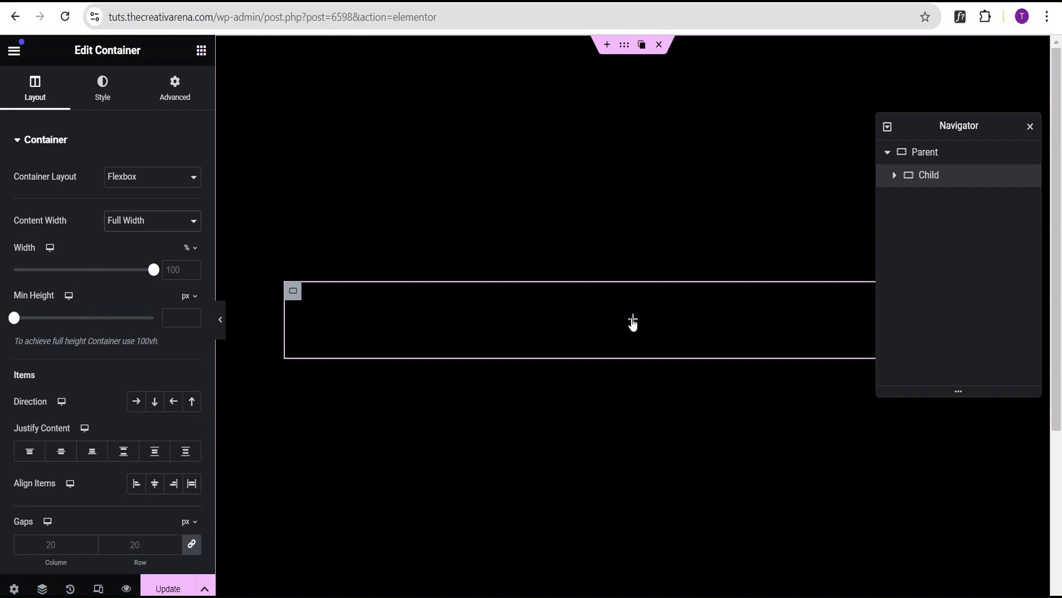
click(633, 321)
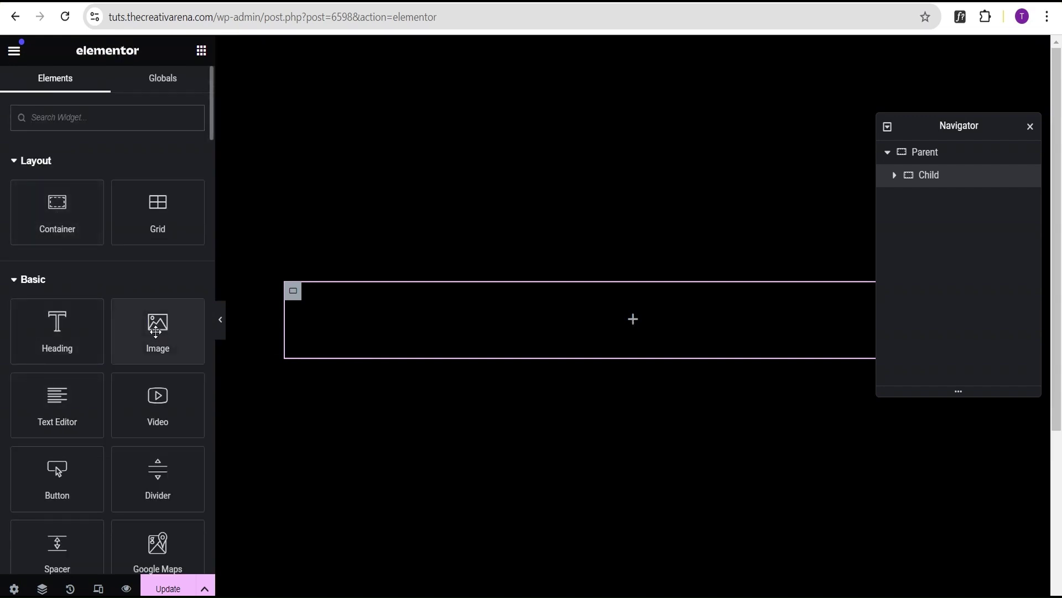
drag(157, 324, 548, 327)
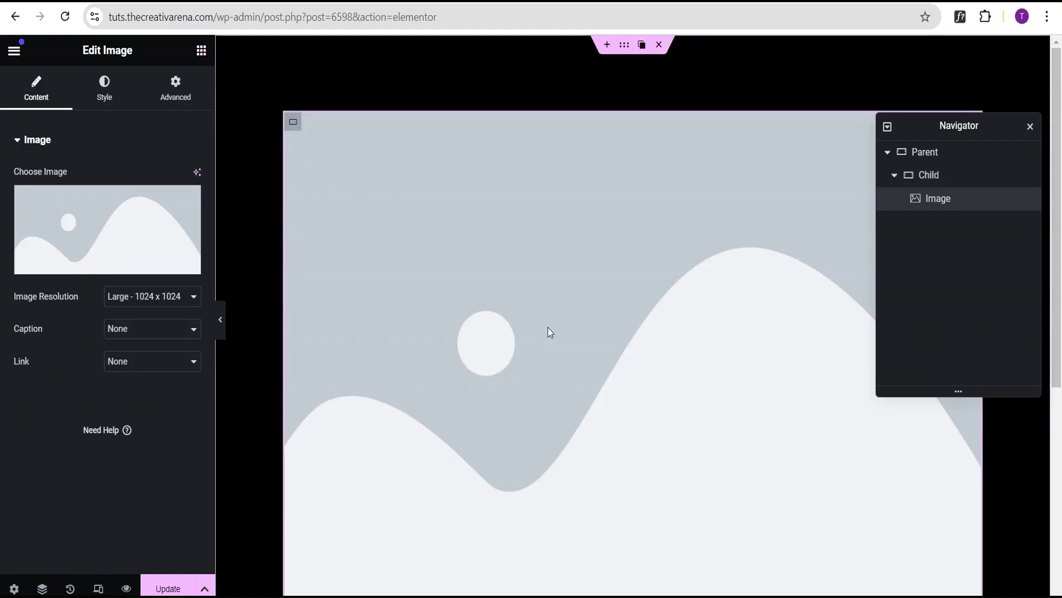
Set the Image widget to the jellyfish photo from the Media Library
click(114, 224)
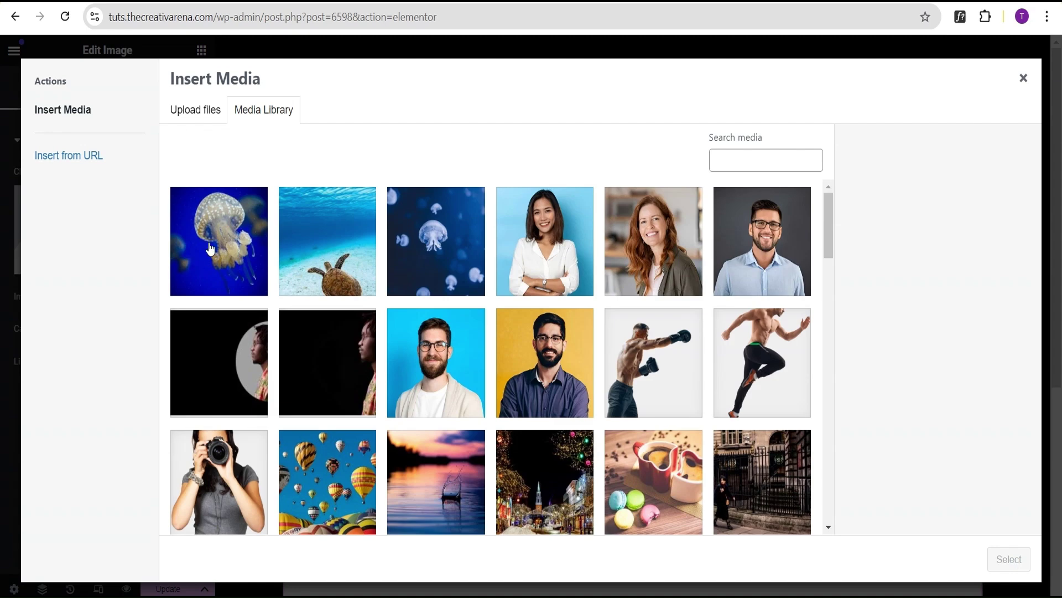
click(214, 238)
click(1014, 561)
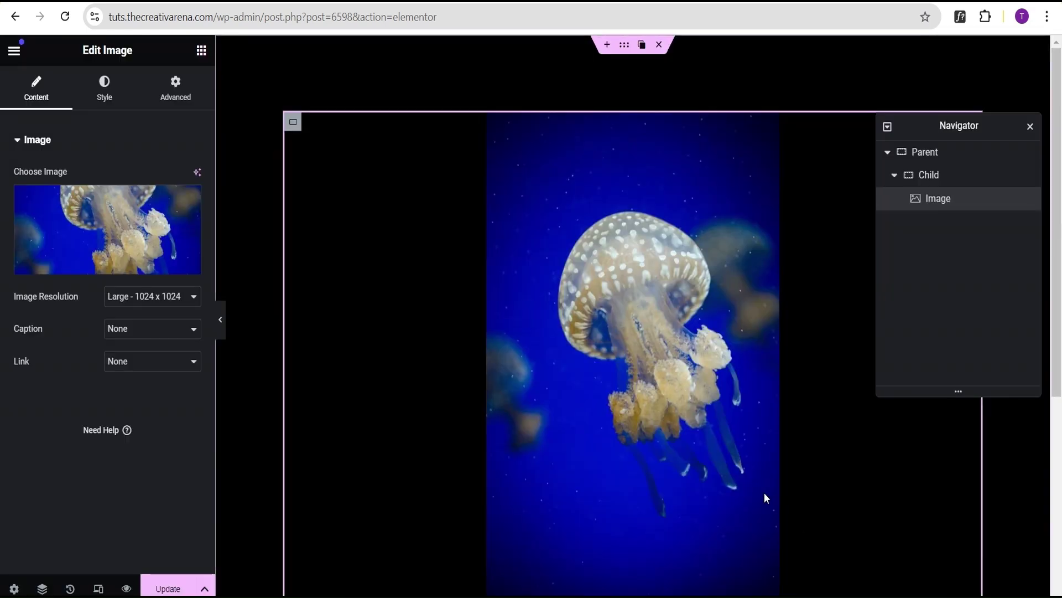
click(103, 93)
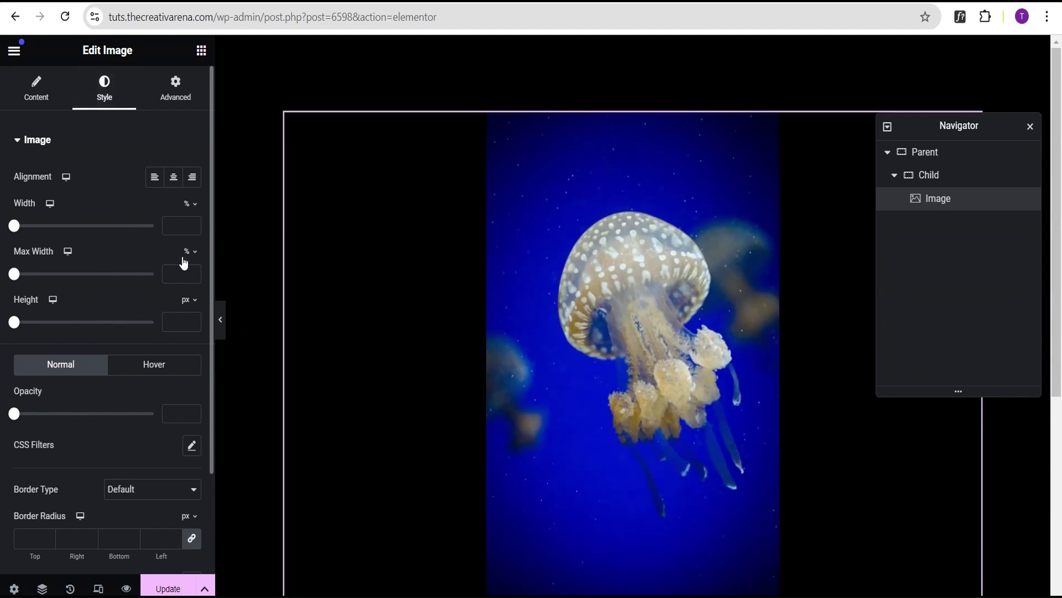
Limit the jellyfish image's max width to 25 vw
mouse_move(190, 253)
click(187, 346)
click(176, 273)
text(25)
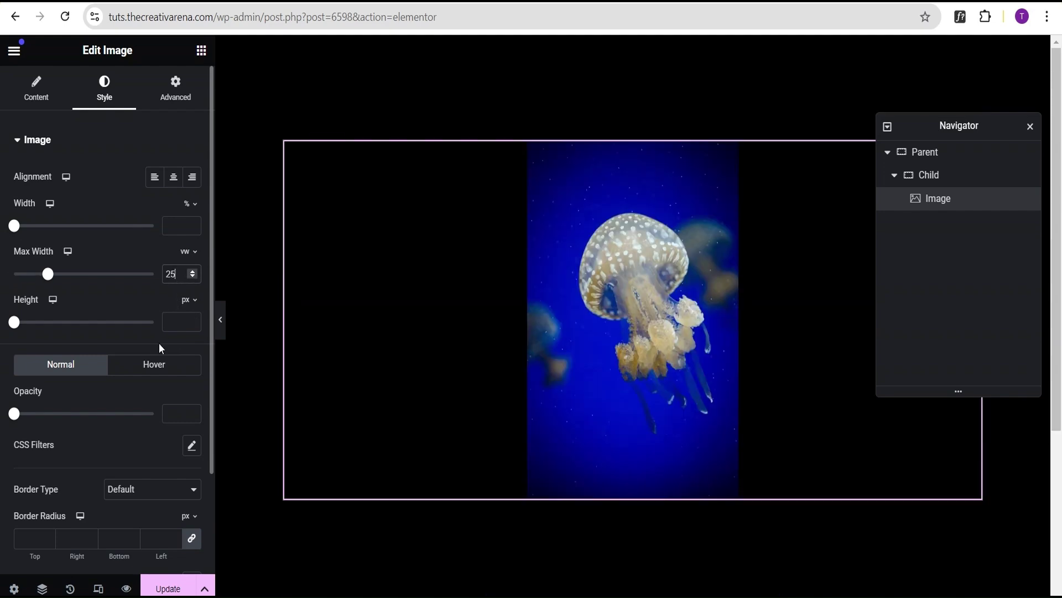
Align the image to the right edge and preview the layout
click(173, 102)
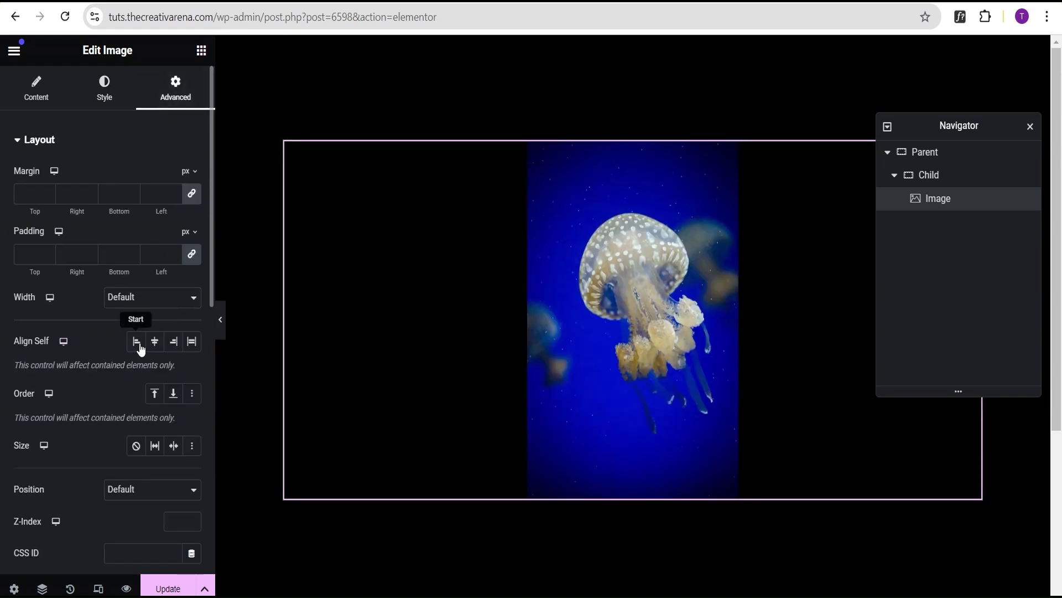
click(173, 343)
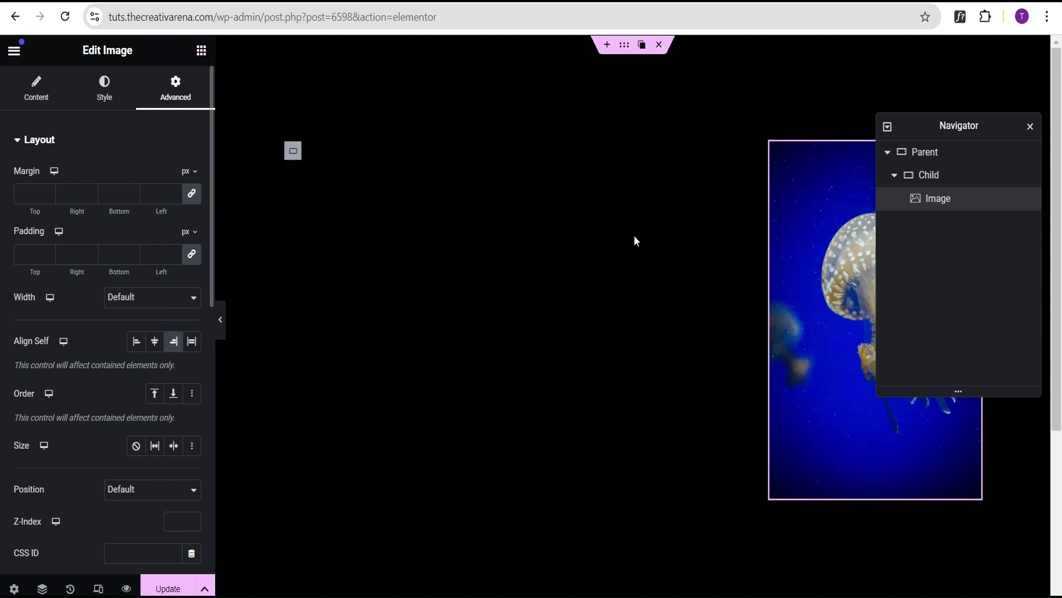
click(220, 321)
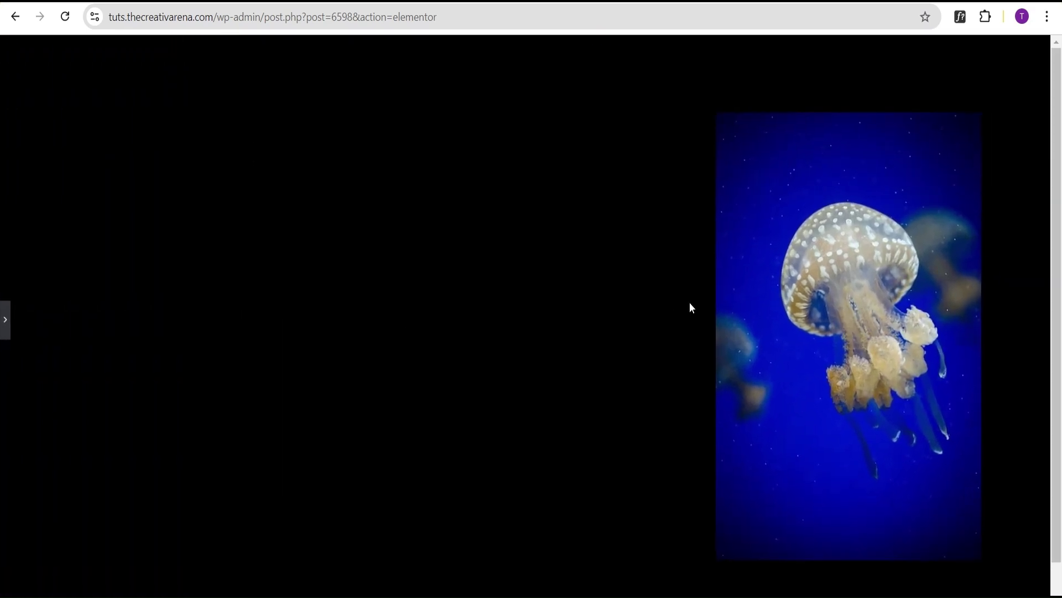
click(5, 320)
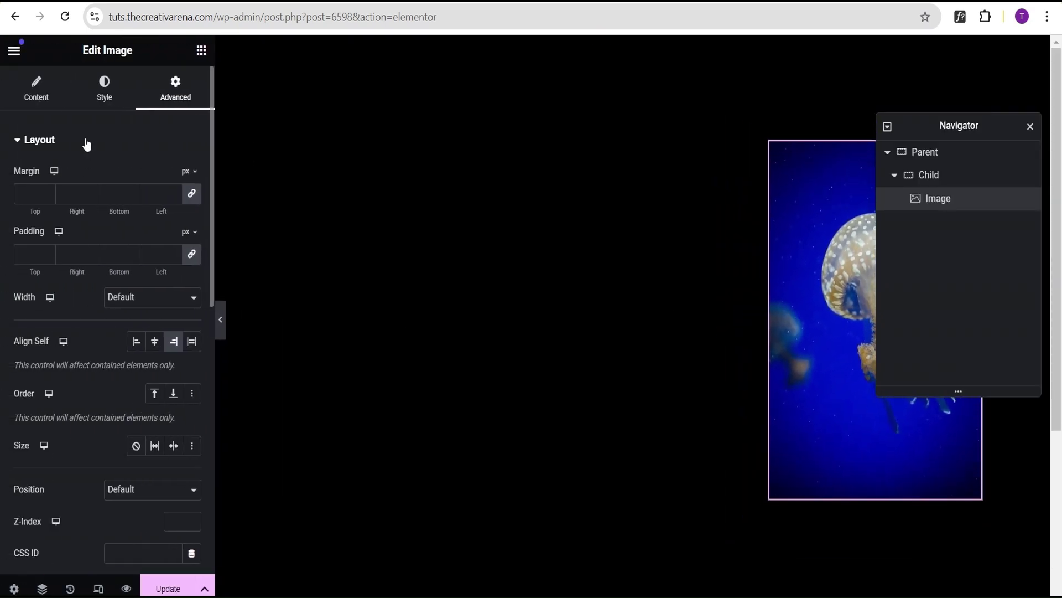
Give the image a 10 px border radius on every corner
click(100, 98)
scroll(97, 284, down, 3)
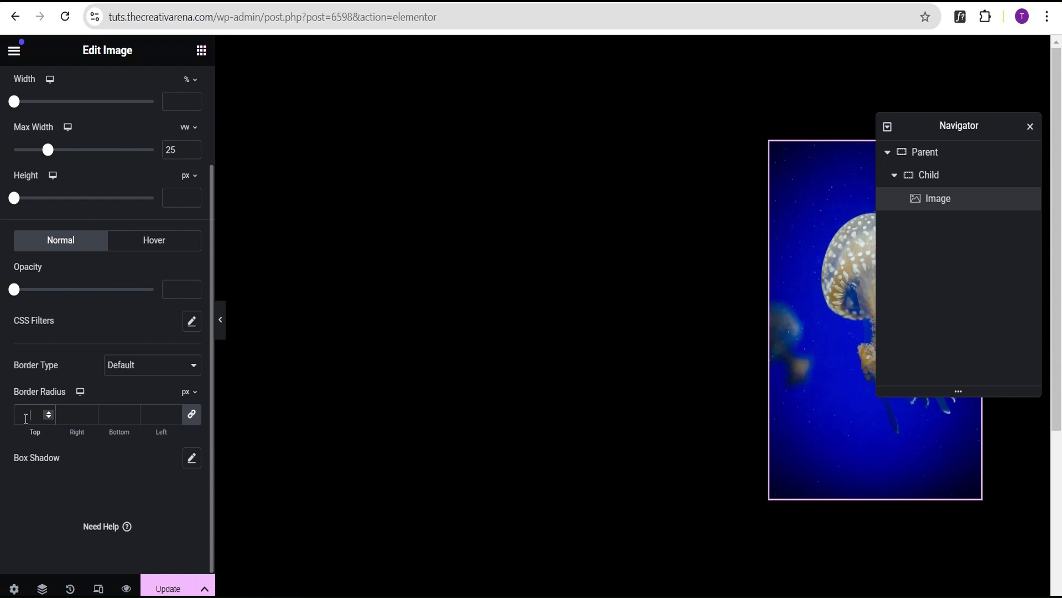
click(26, 416)
text(10)
click(80, 304)
scroll(105, 341, up, 3)
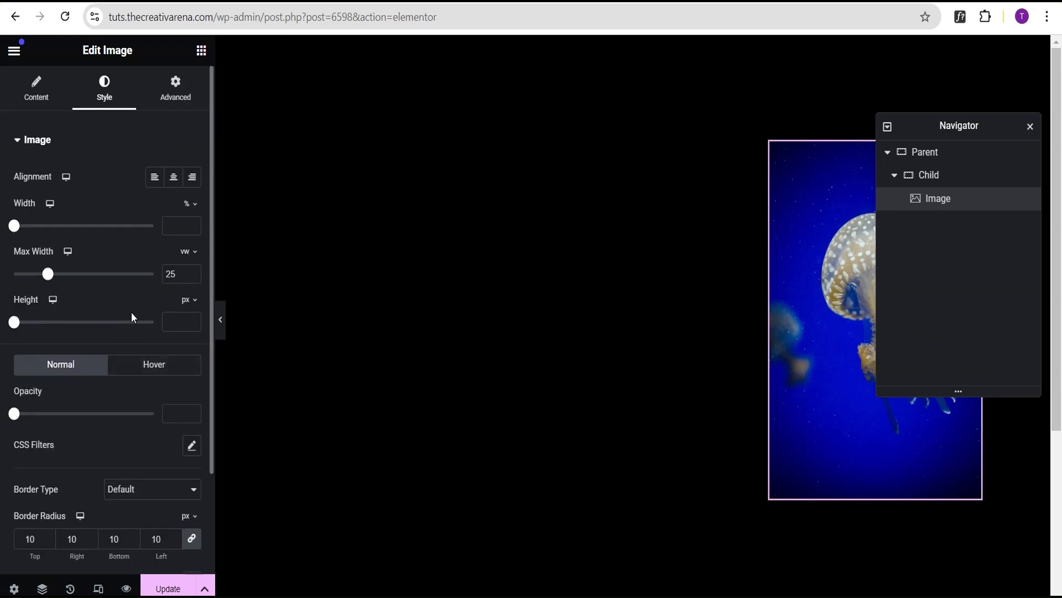
click(201, 51)
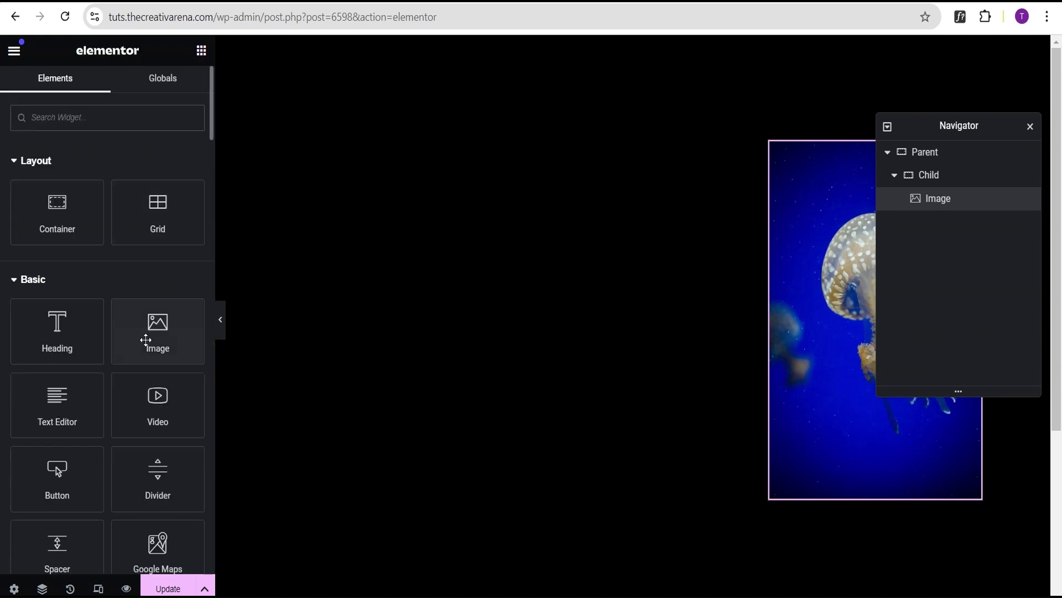
Add a Heading into the Child container above the image, titled 'DEEP BLUE SEA'
drag(49, 342, 698, 171)
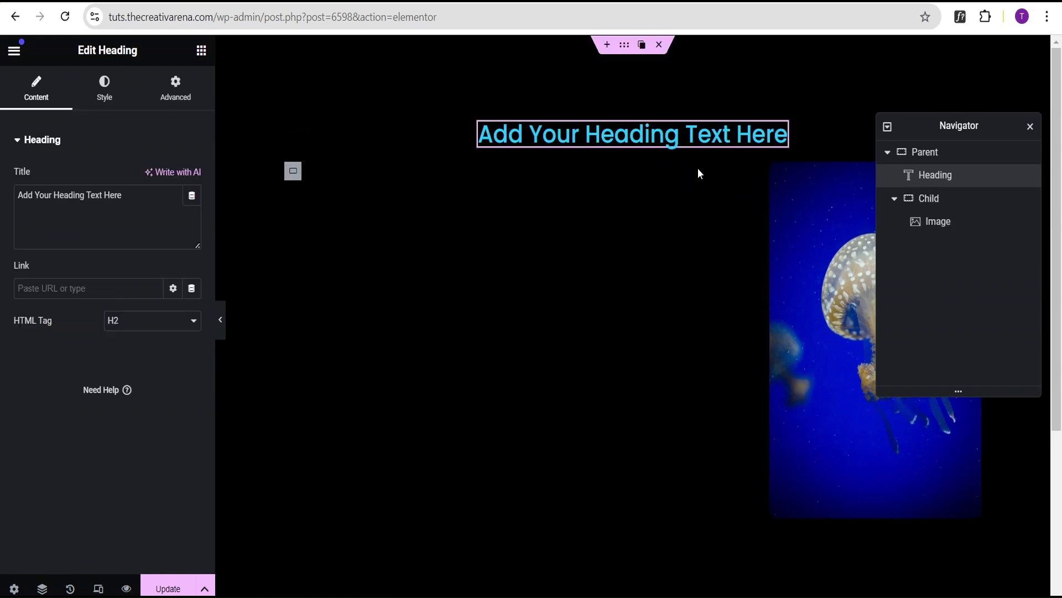
drag(936, 174, 939, 202)
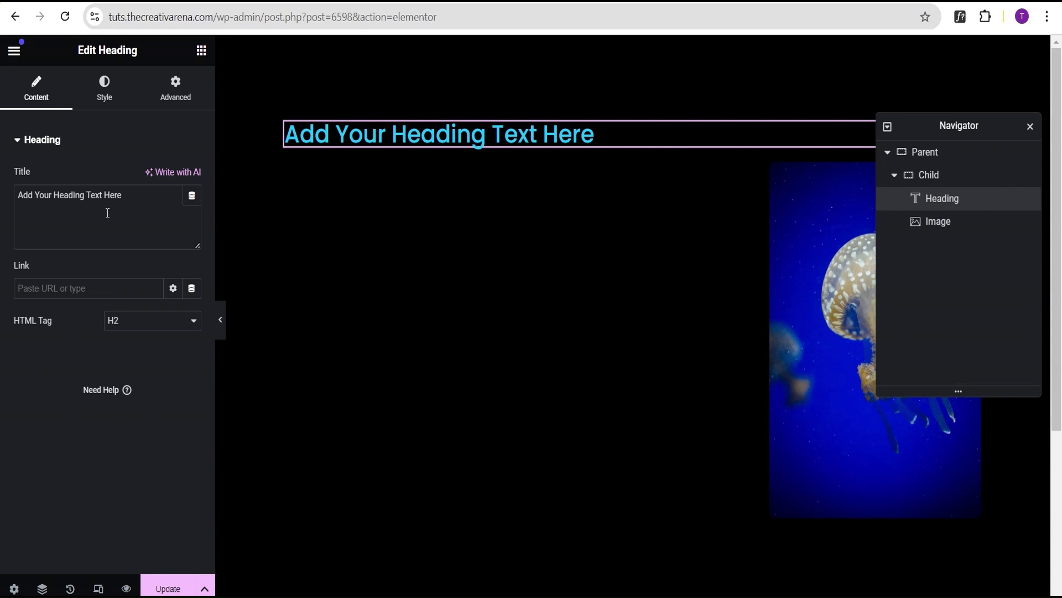
drag(131, 197, 2, 205)
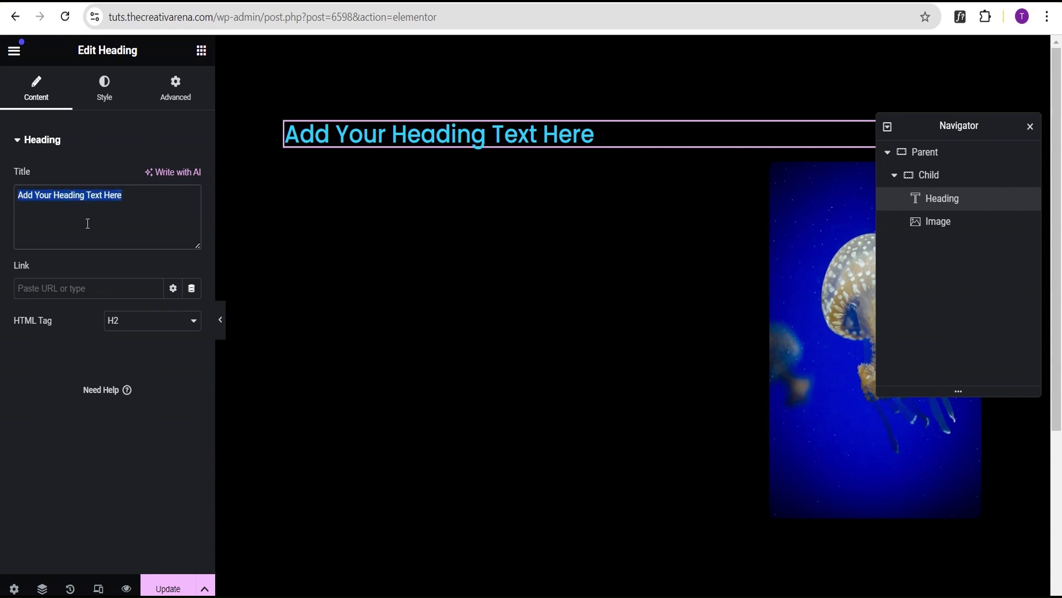
text(D)
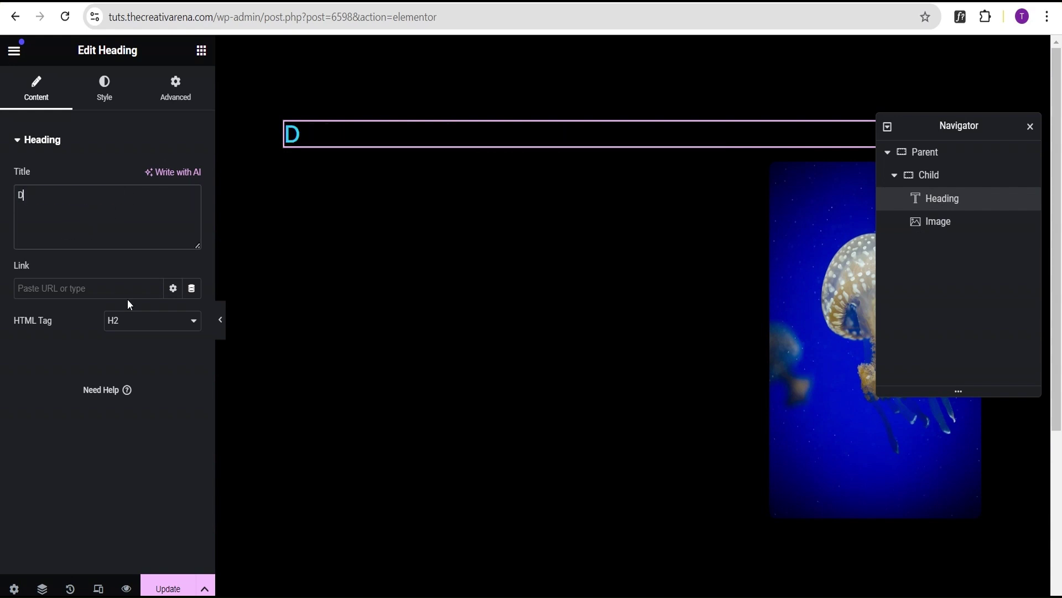
text(EEP BLUE SEA)
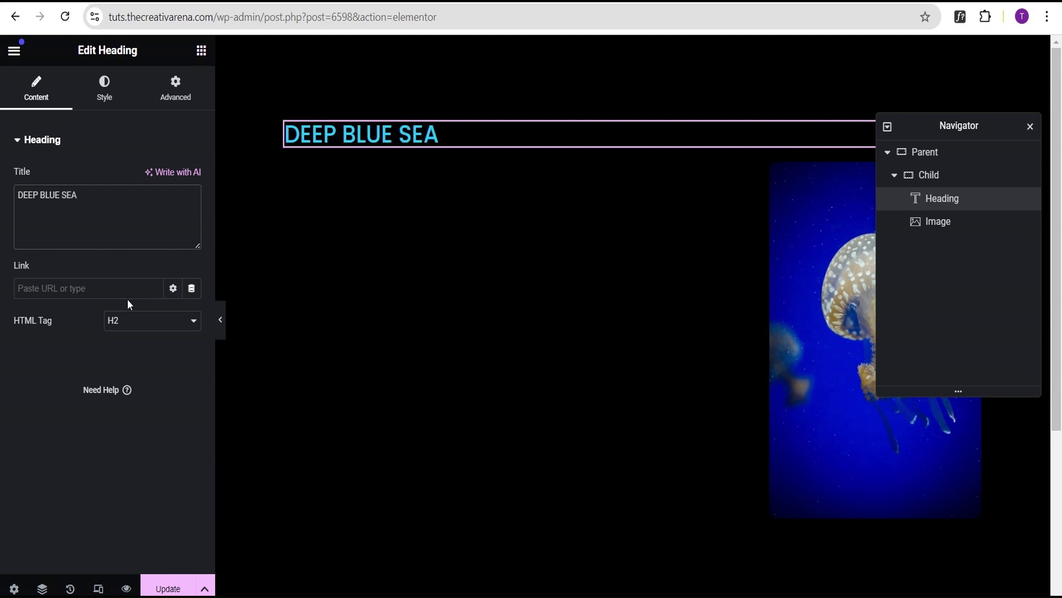
Centre the heading and make its text colour white (#FFFFFF)
click(110, 101)
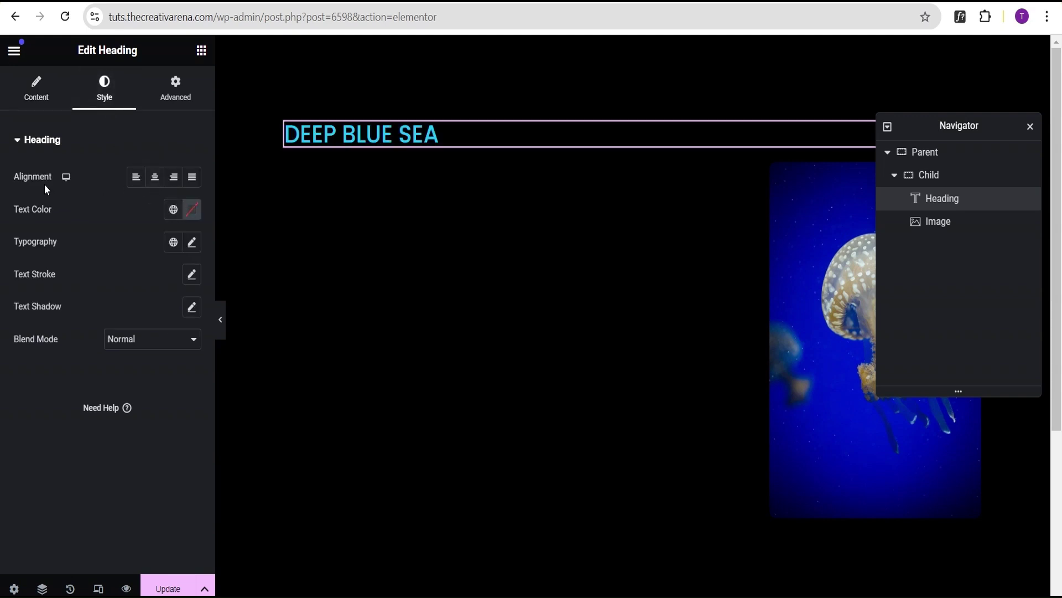
click(155, 177)
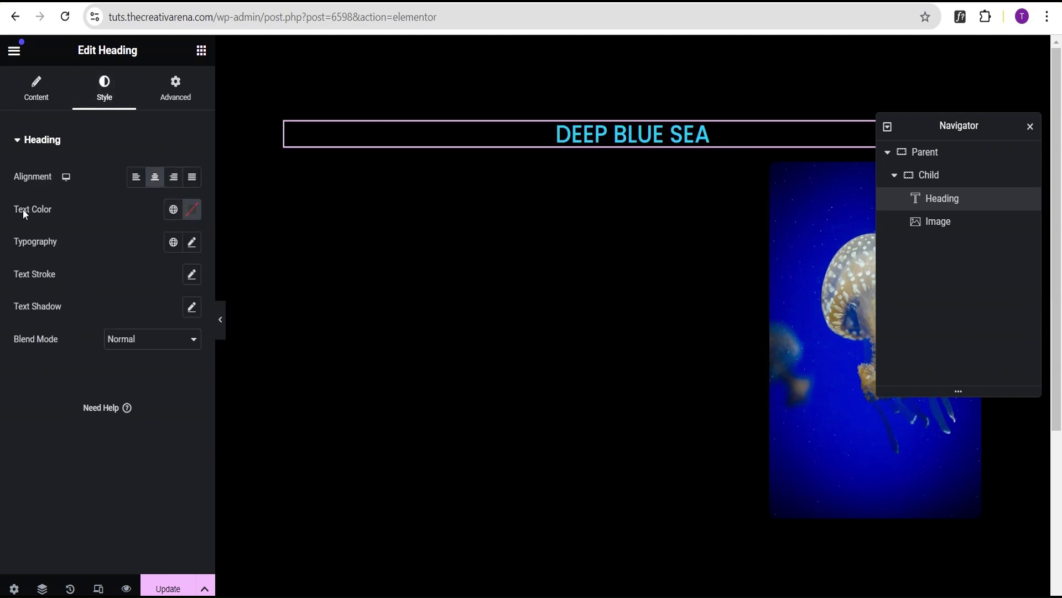
click(191, 209)
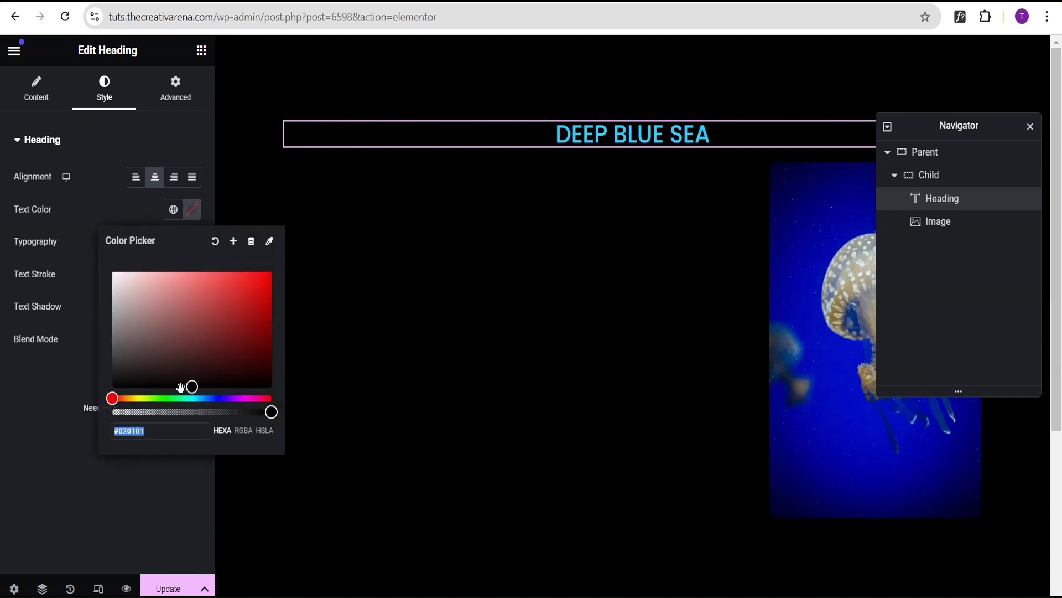
drag(192, 386, 95, 266)
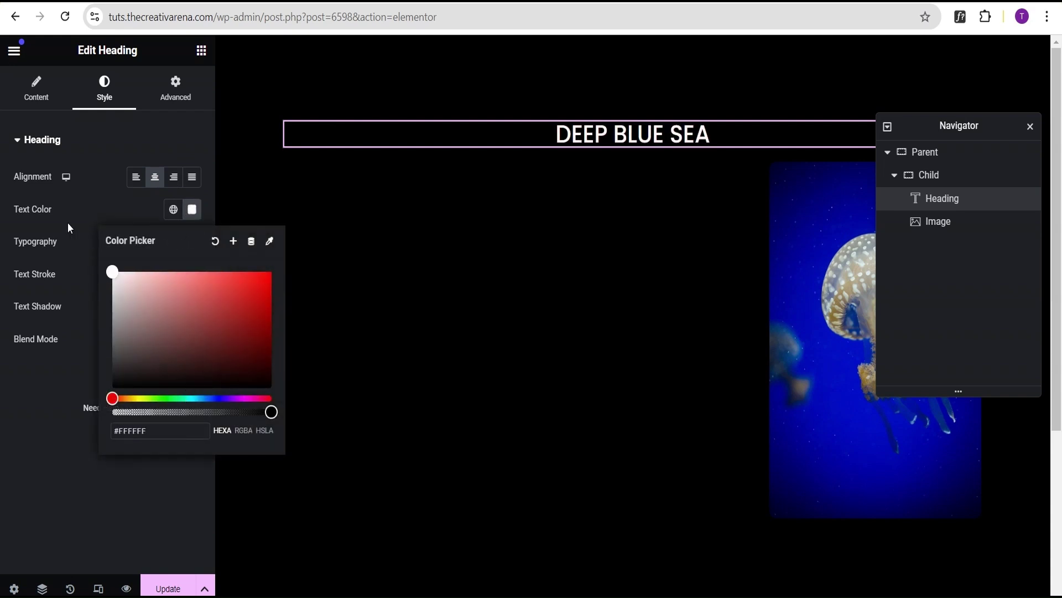
click(60, 209)
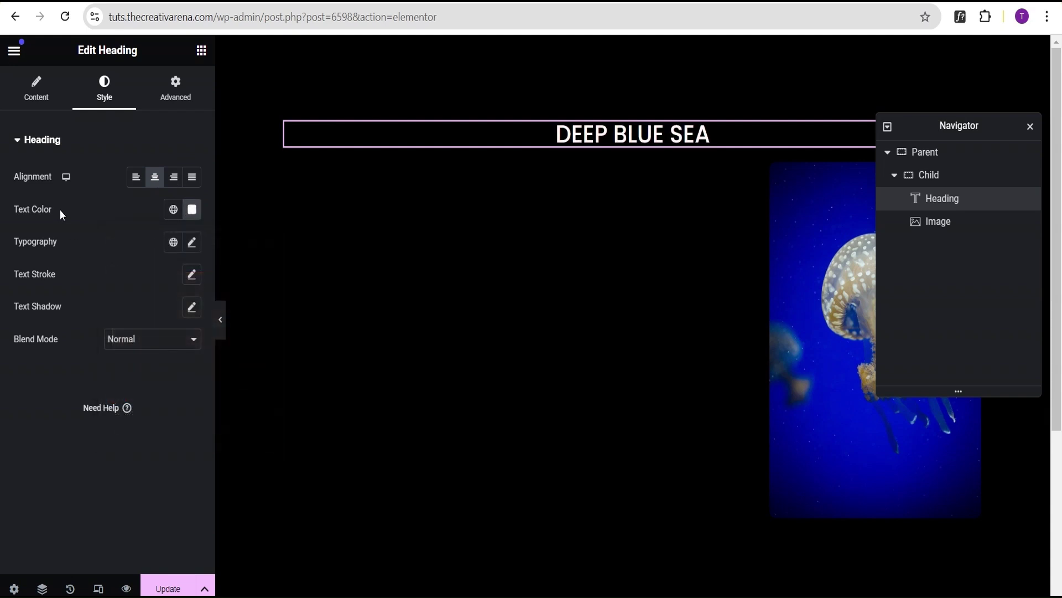
Set the heading typography to Helvetica, 9 vw size, 900 (Black) weight, and preview it
click(192, 243)
click(154, 320)
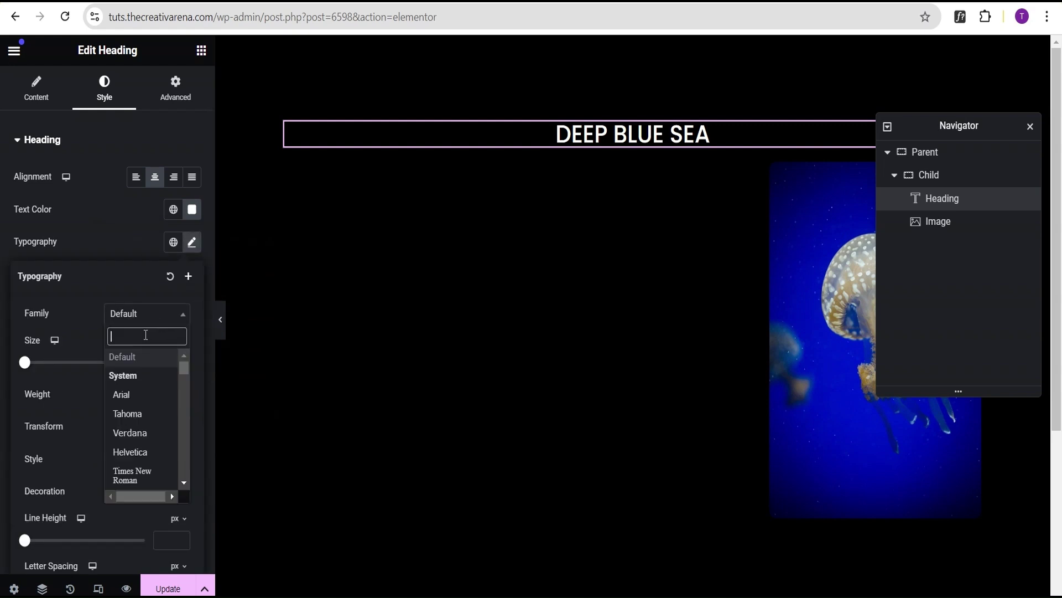
text(helv)
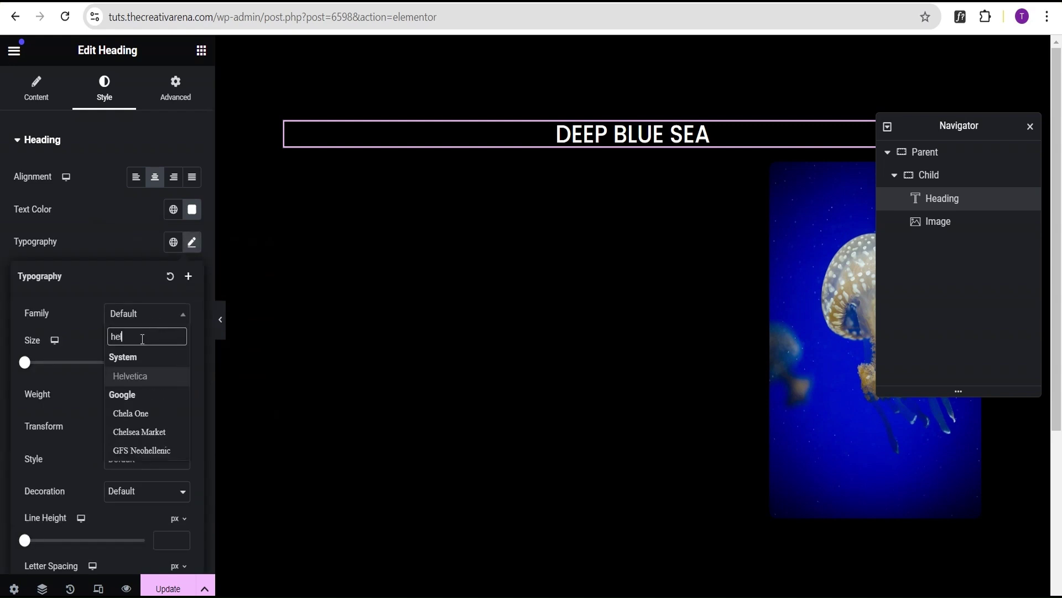
click(145, 377)
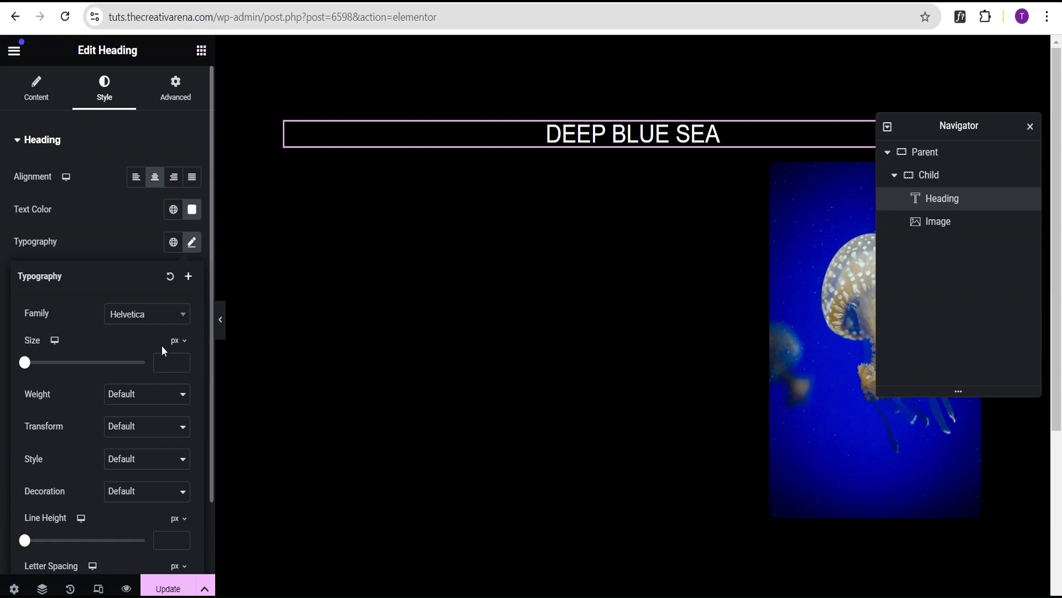
click(178, 346)
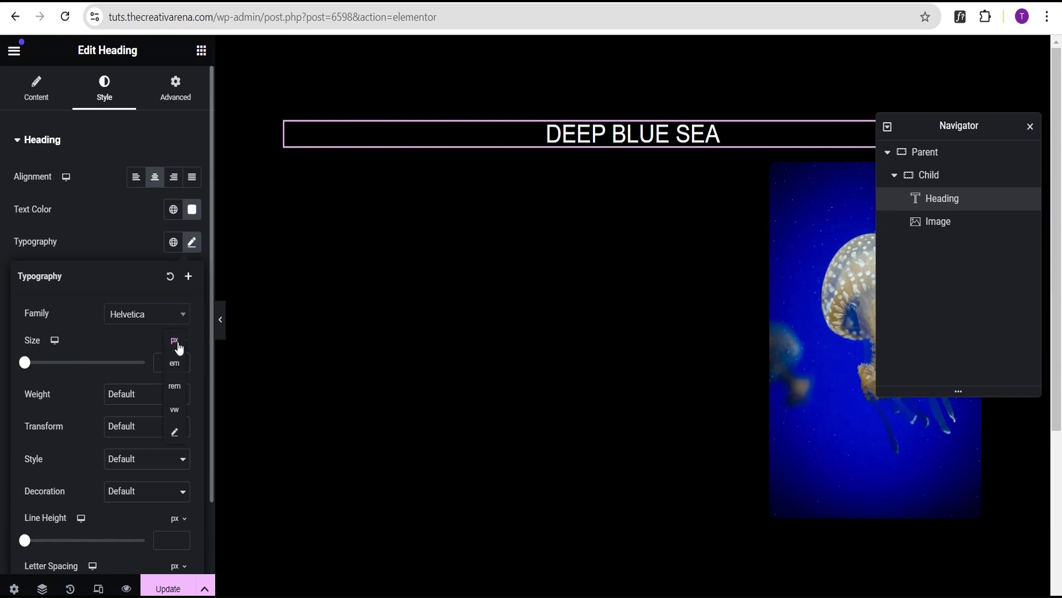
click(175, 412)
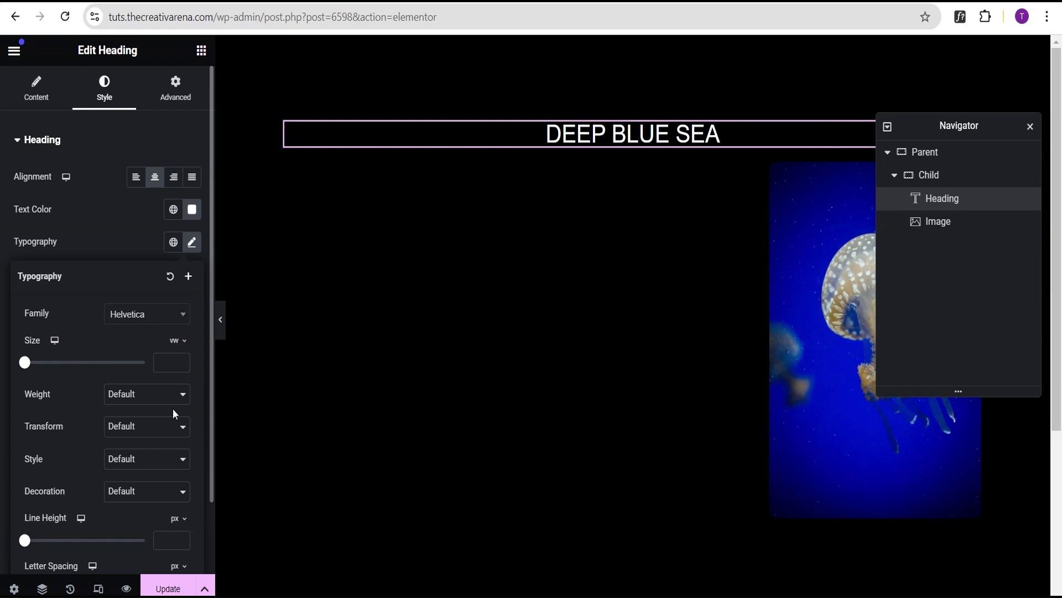
click(161, 363)
text(9)
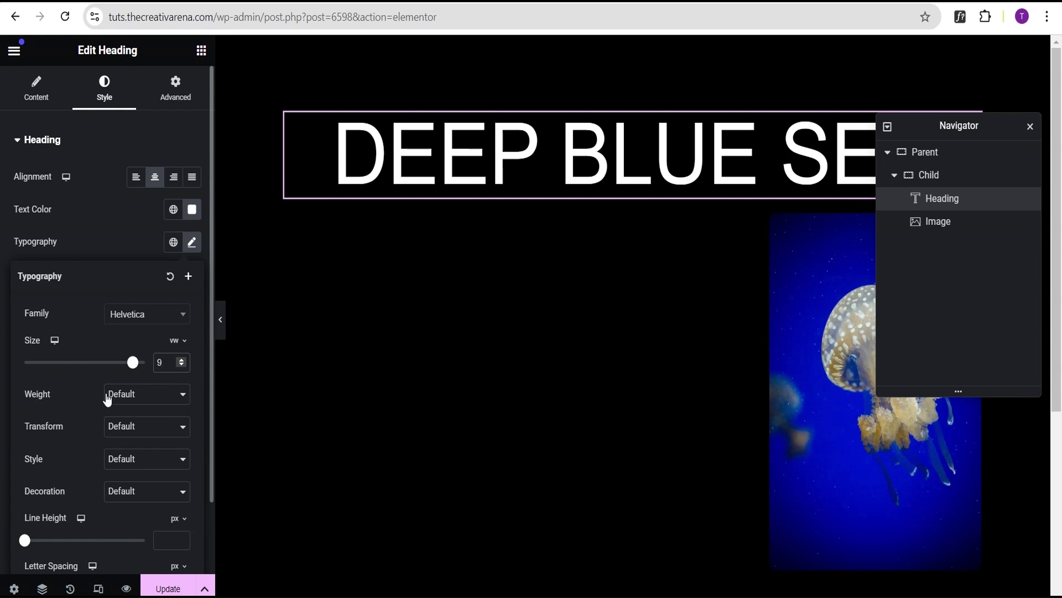
click(123, 399)
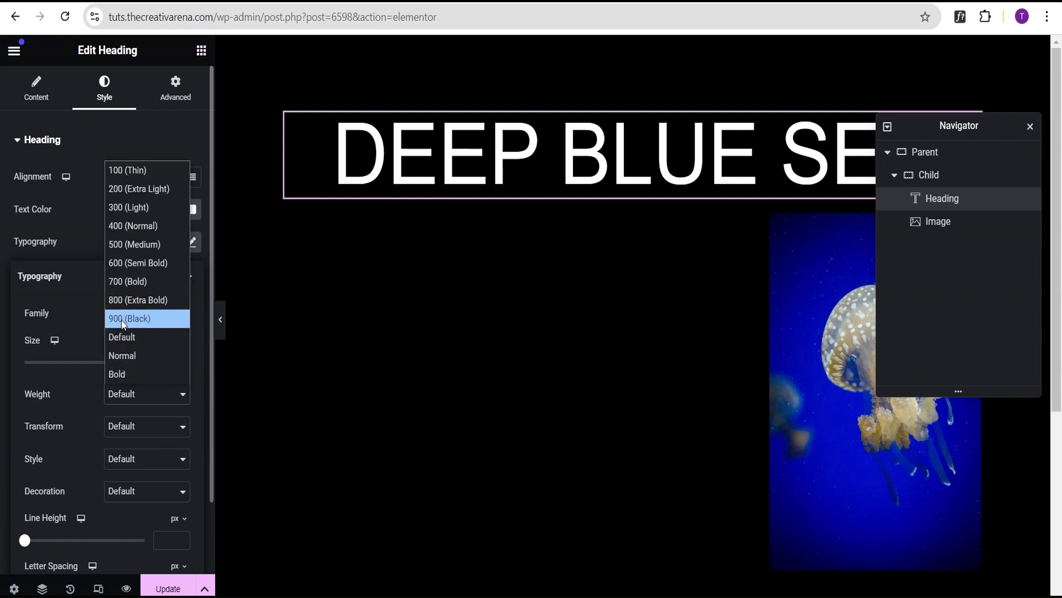
click(123, 320)
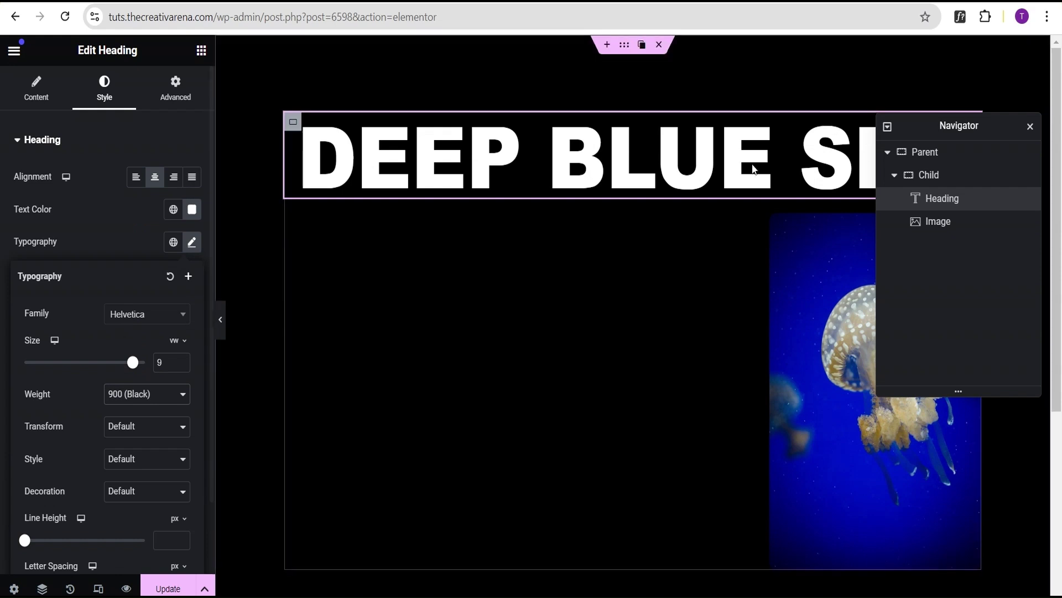
click(221, 321)
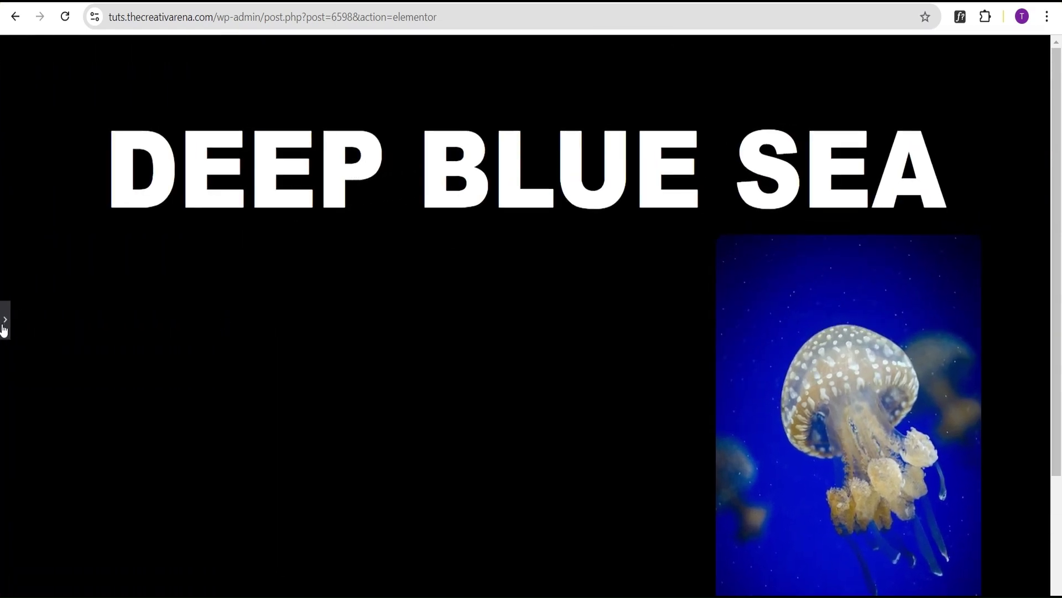
click(3, 326)
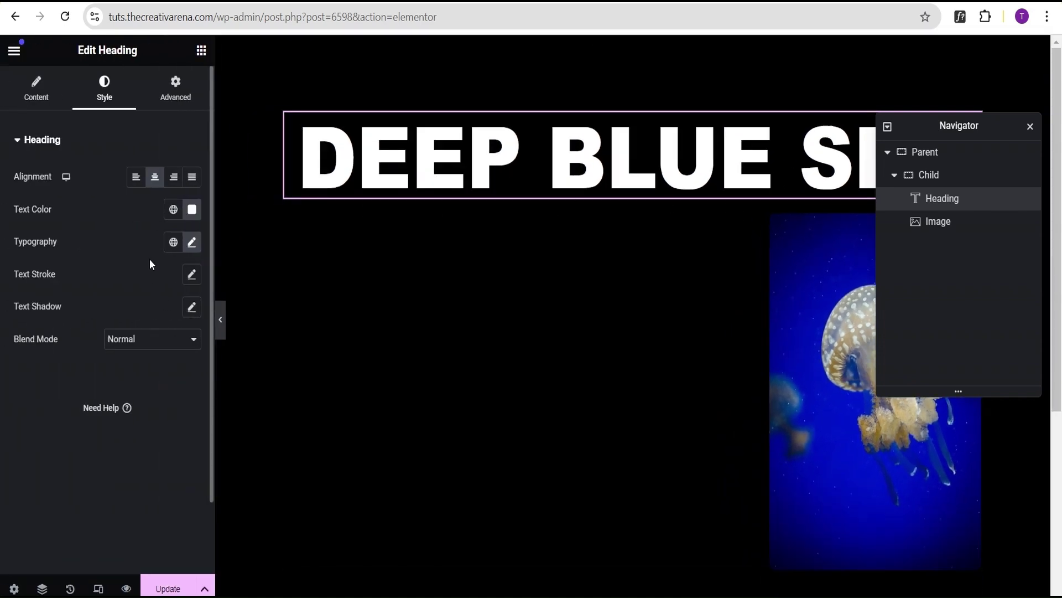
Make the heading full width (100%) and give it Absolute position
click(175, 100)
scroll(121, 296, down, 1)
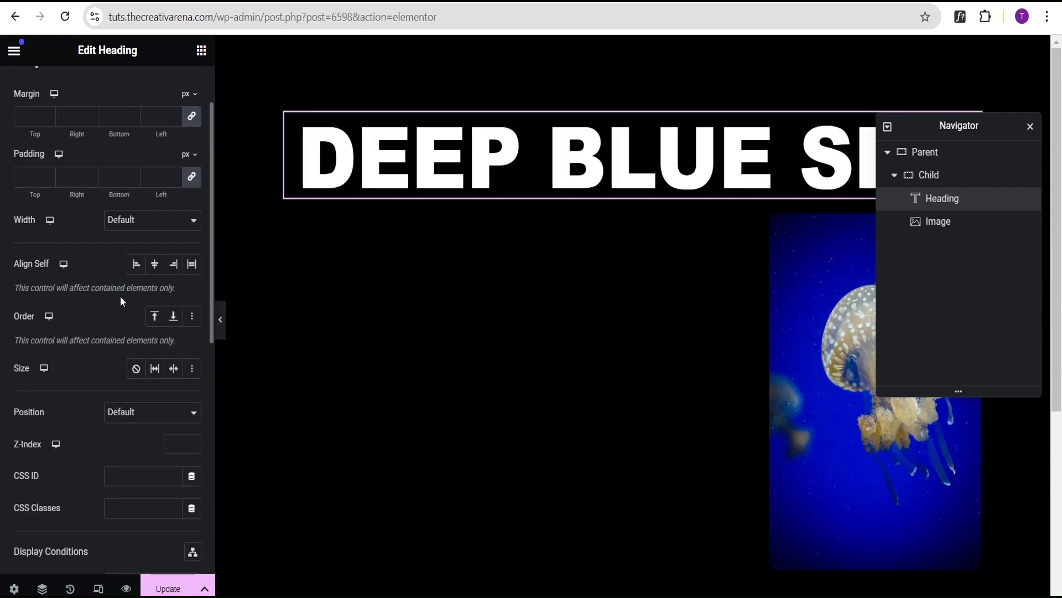
scroll(121, 297, down, 1)
scroll(116, 270, up, 1)
click(123, 224)
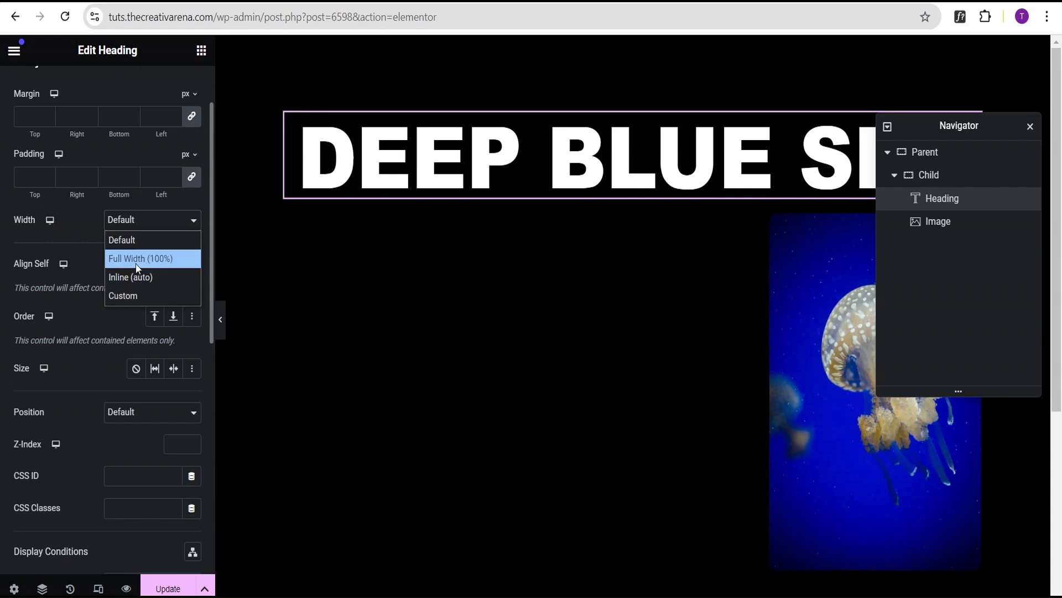
click(138, 260)
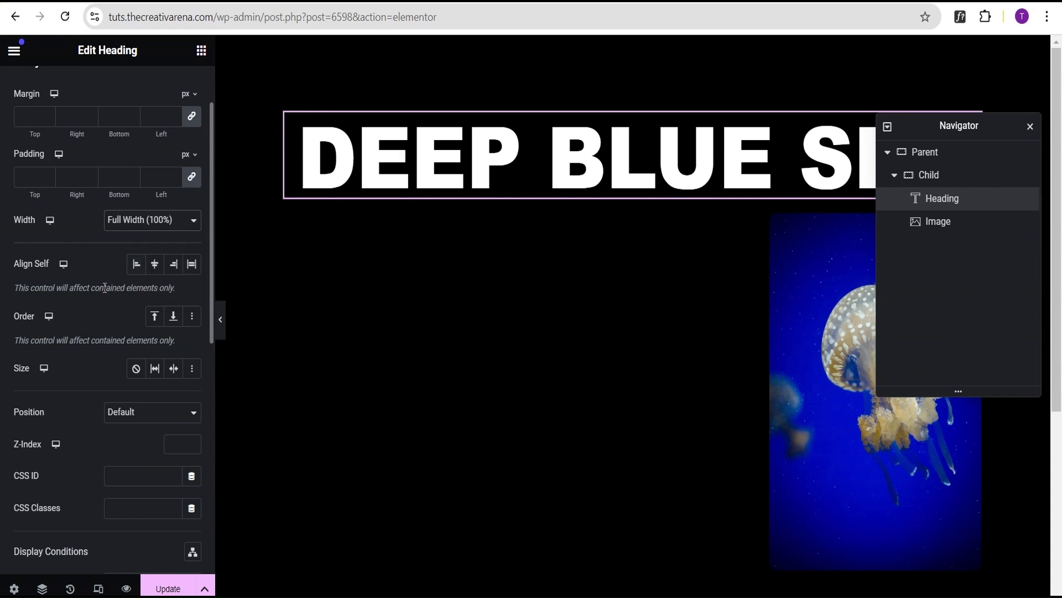
scroll(78, 304, down, 2)
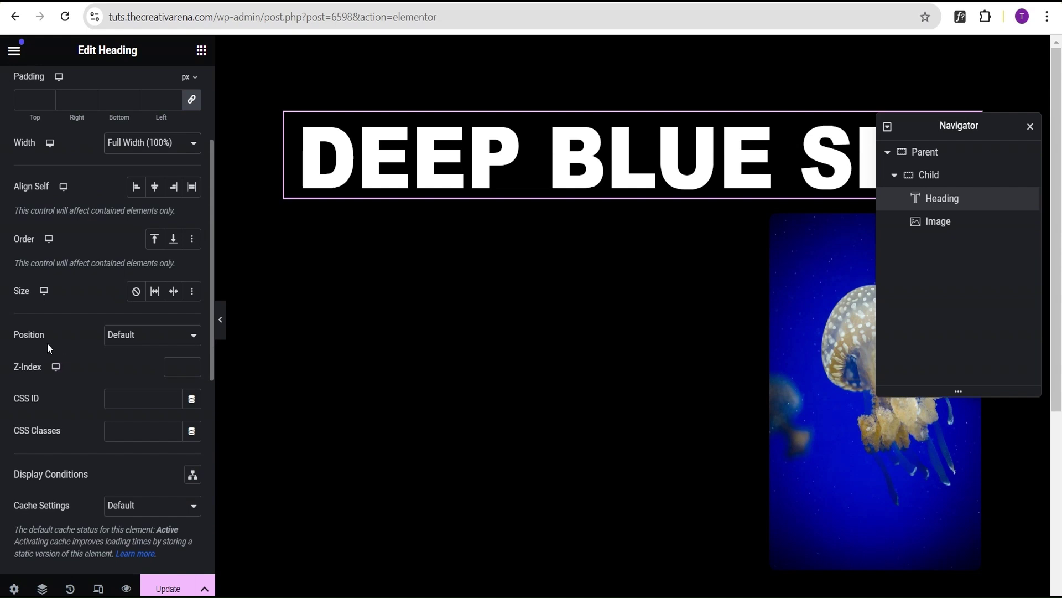
click(138, 337)
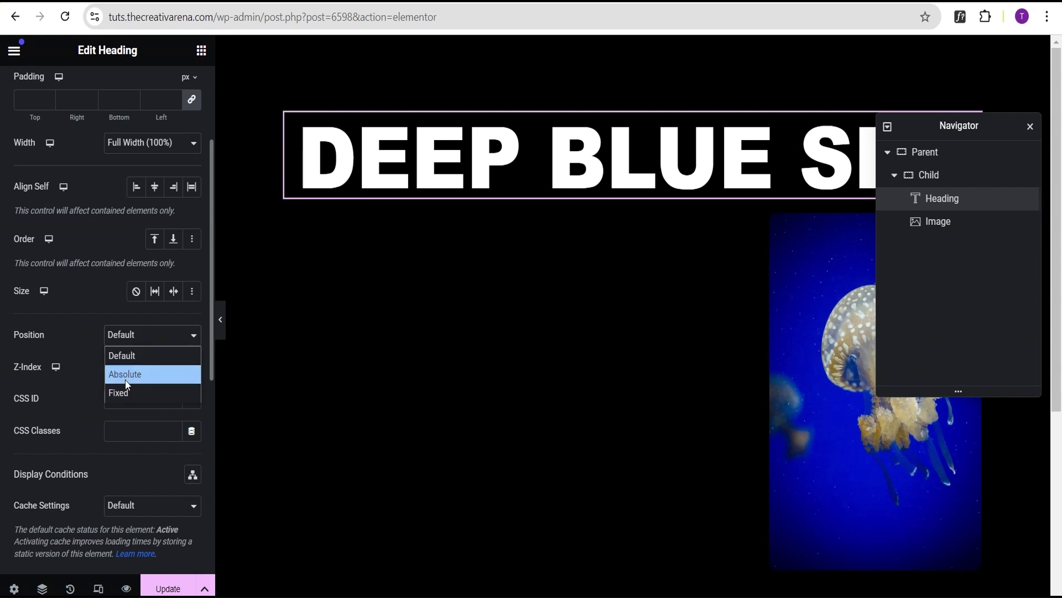
key(Escape)
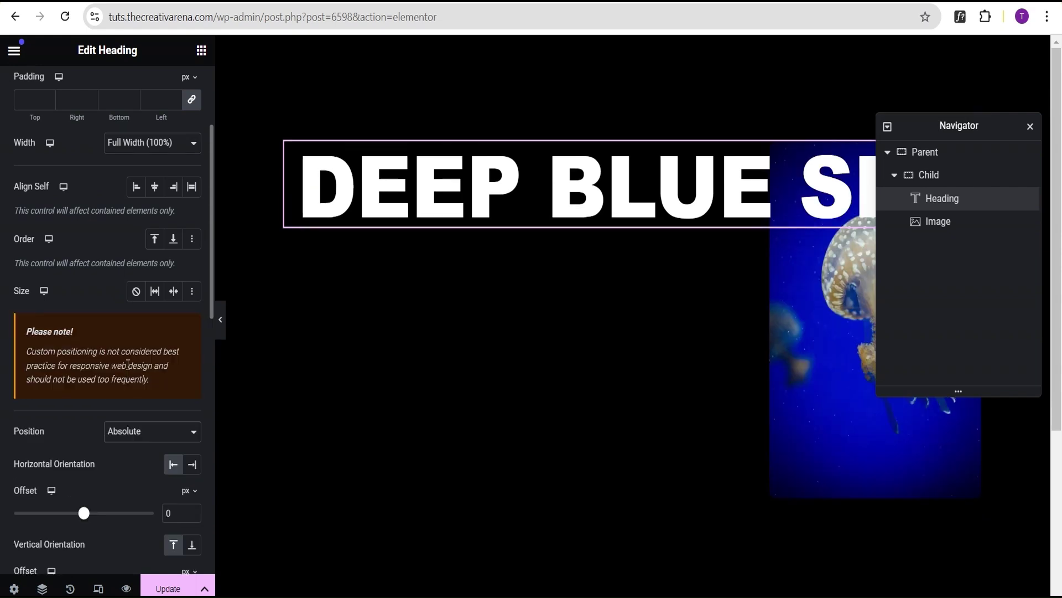
Set the heading's vertical offset to 15 vw so it crosses the jellyfish image
scroll(127, 361, down, 3)
scroll(127, 321, down, 3)
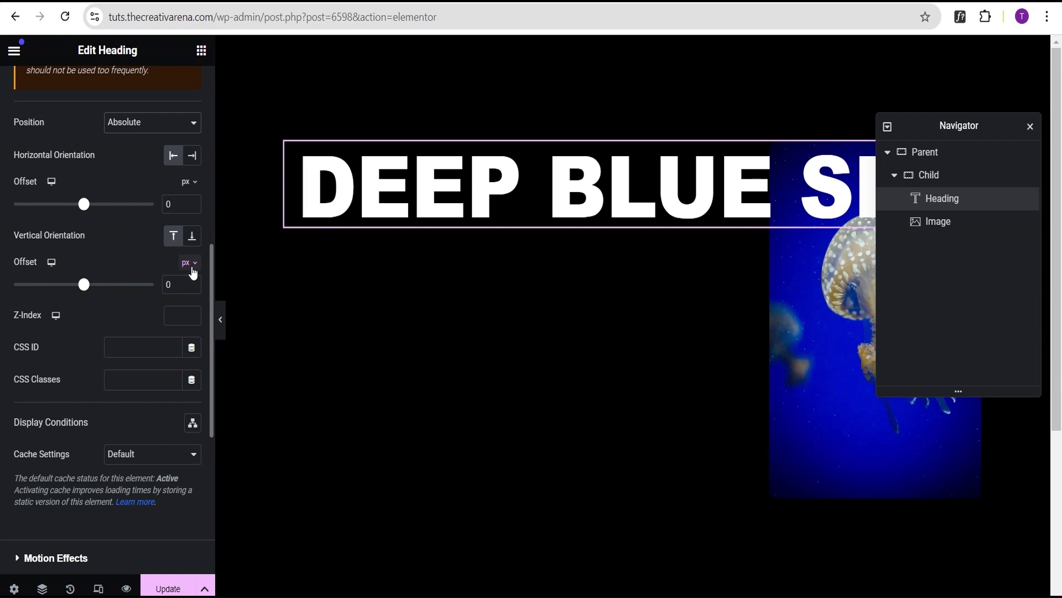
click(189, 268)
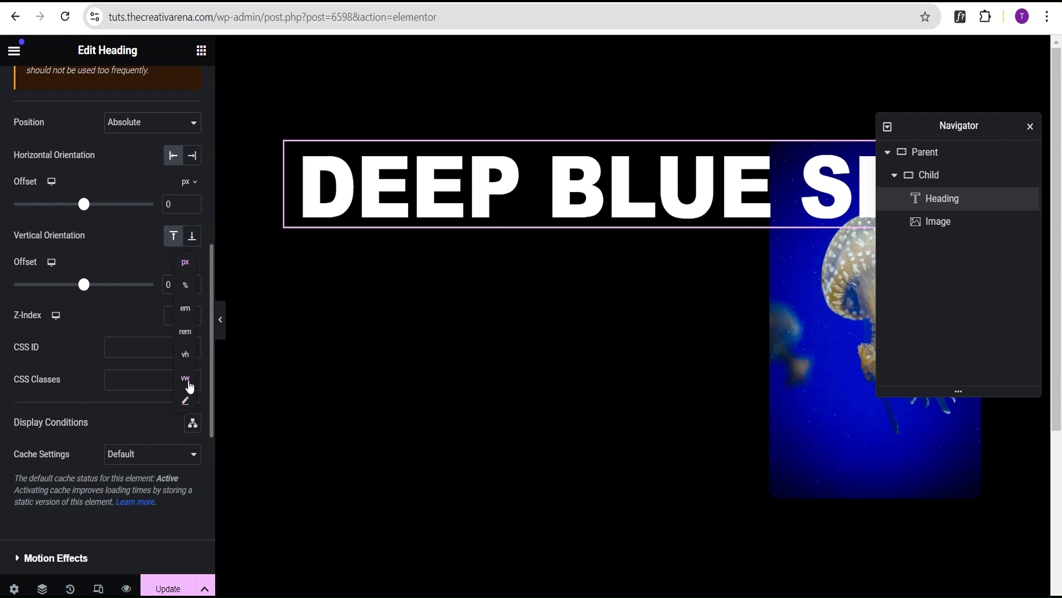
click(189, 384)
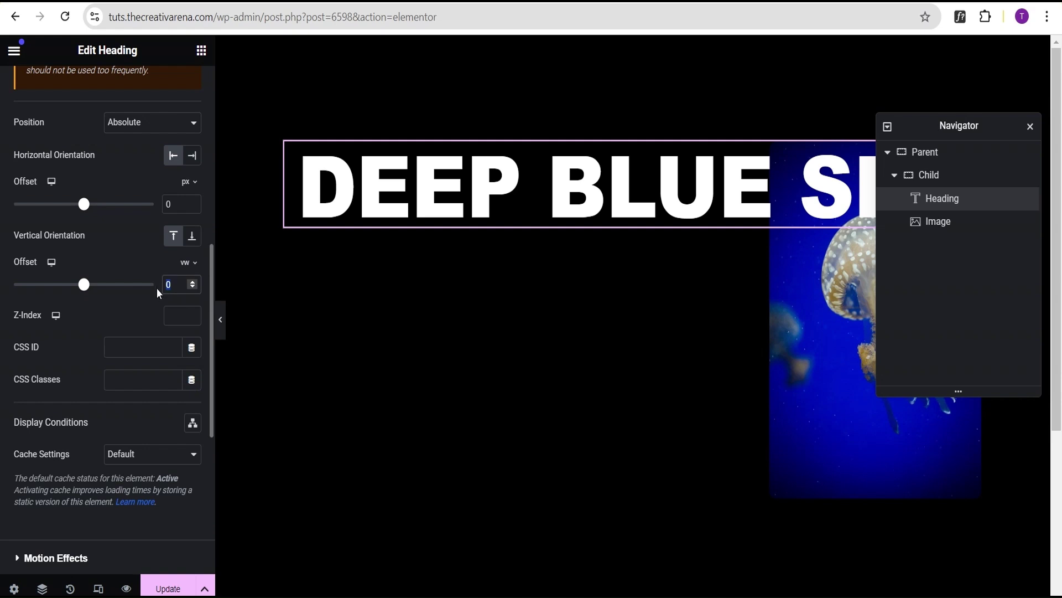
text(15)
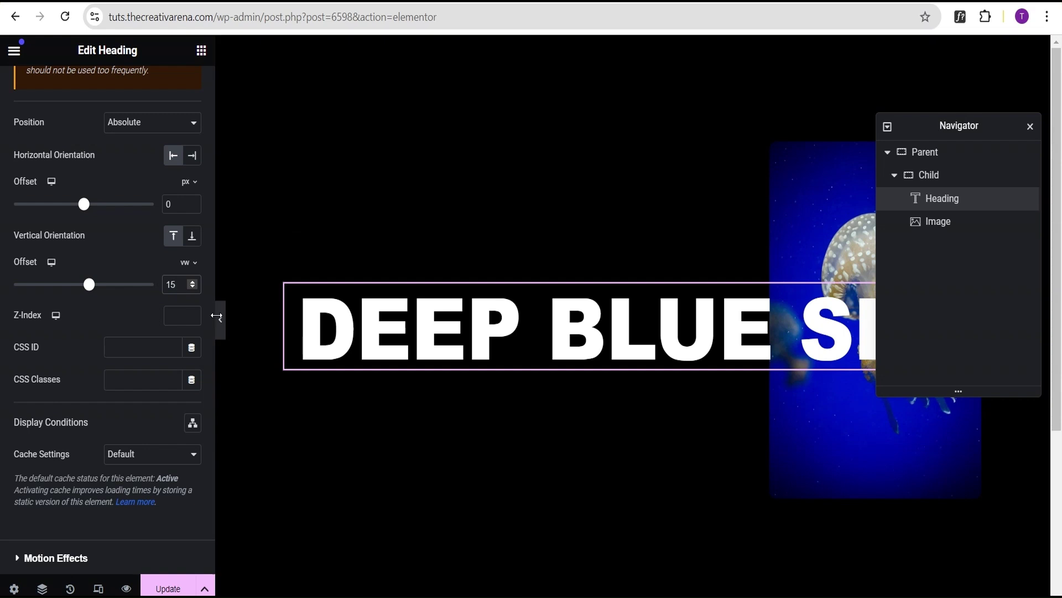
click(220, 321)
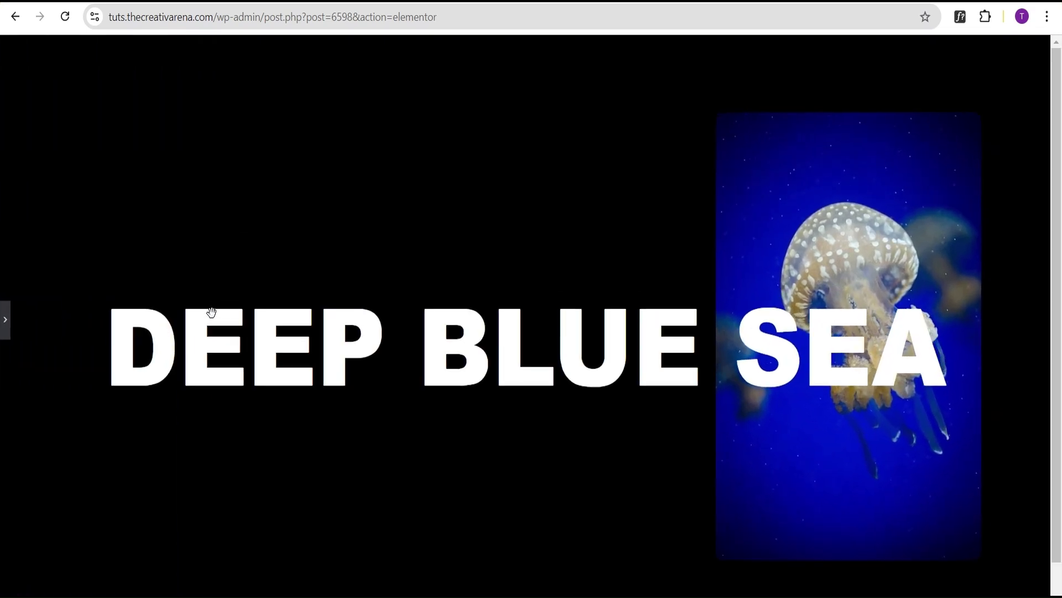
click(8, 326)
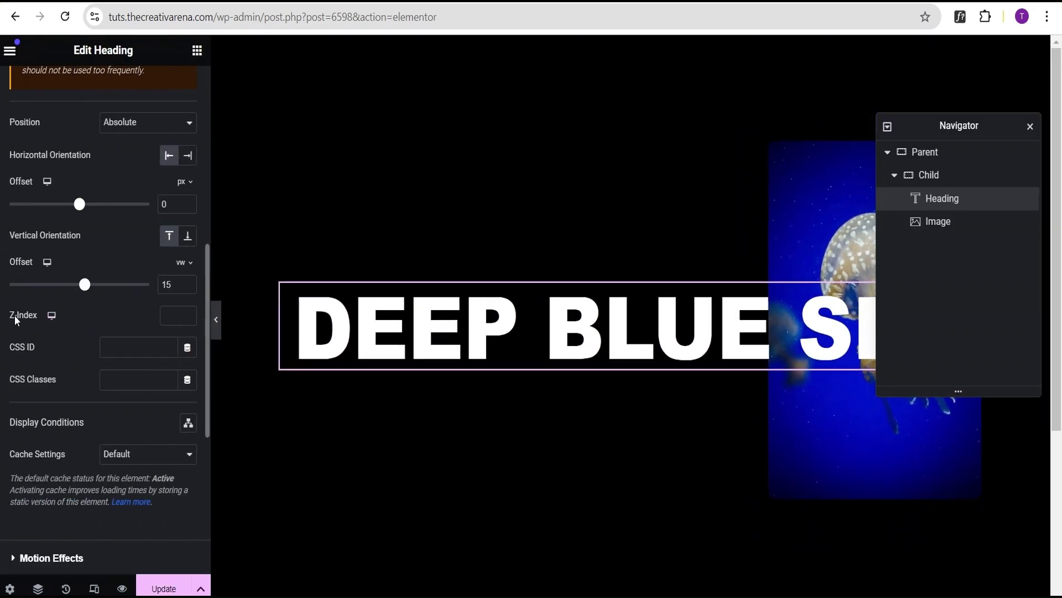
scroll(137, 323, up, 2)
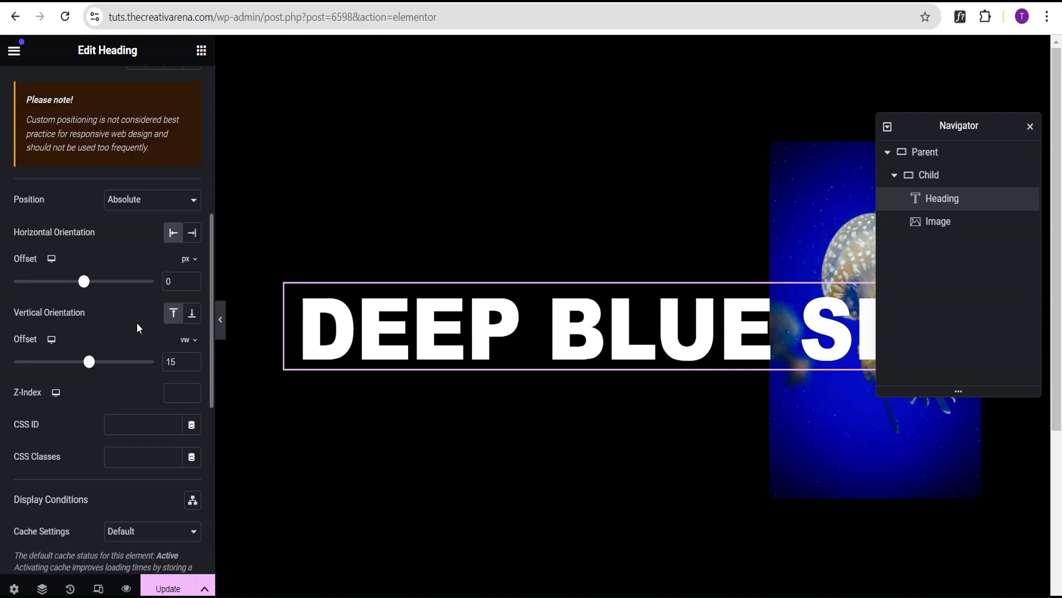
scroll(137, 322, down, 5)
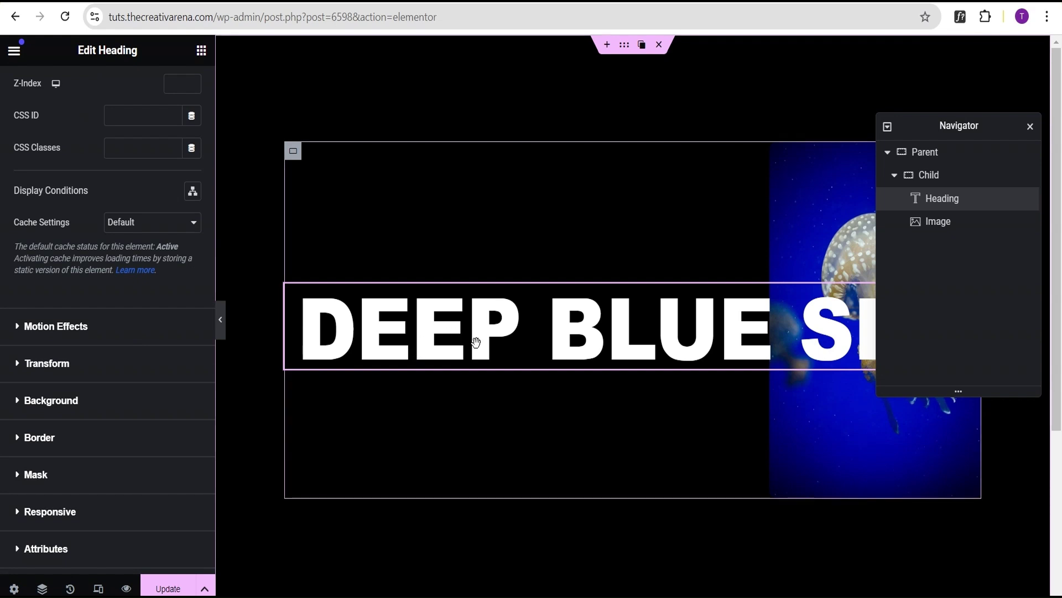
Turn on the heading's scrolling effects with horizontal scroll To Left at speed 6
click(88, 327)
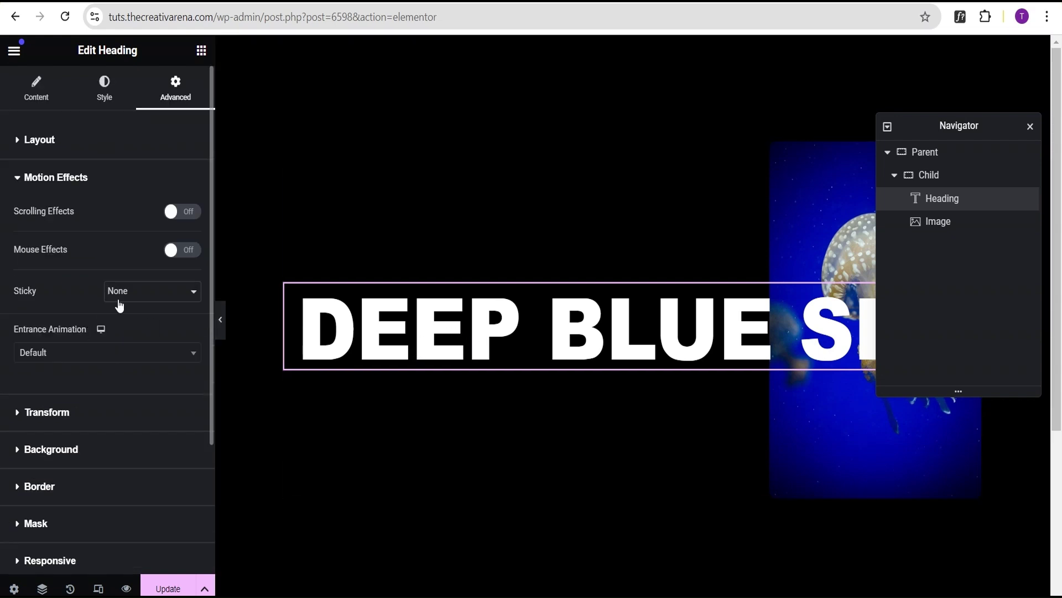
click(182, 212)
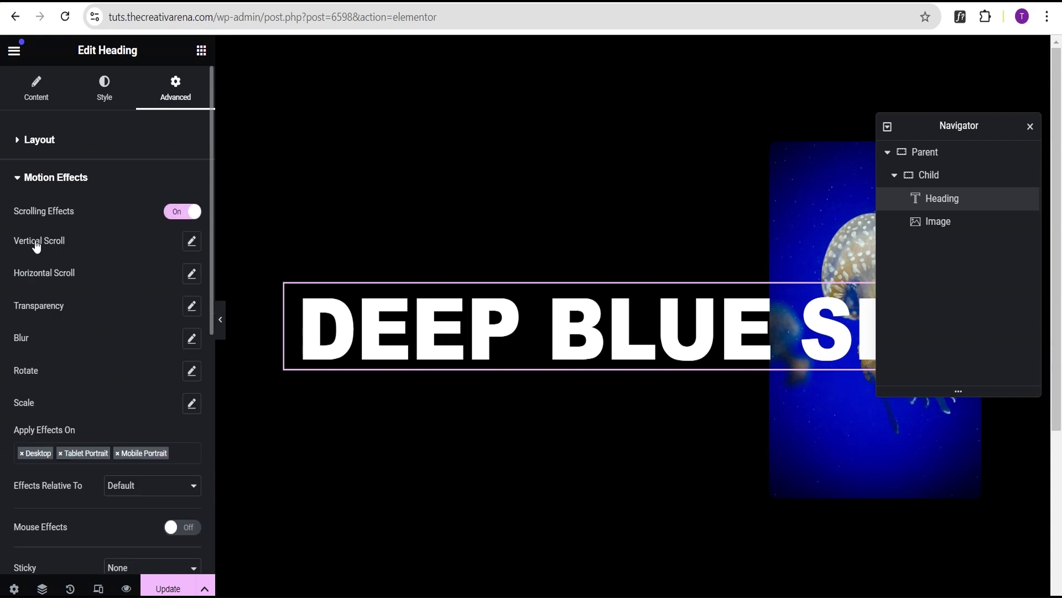
click(192, 273)
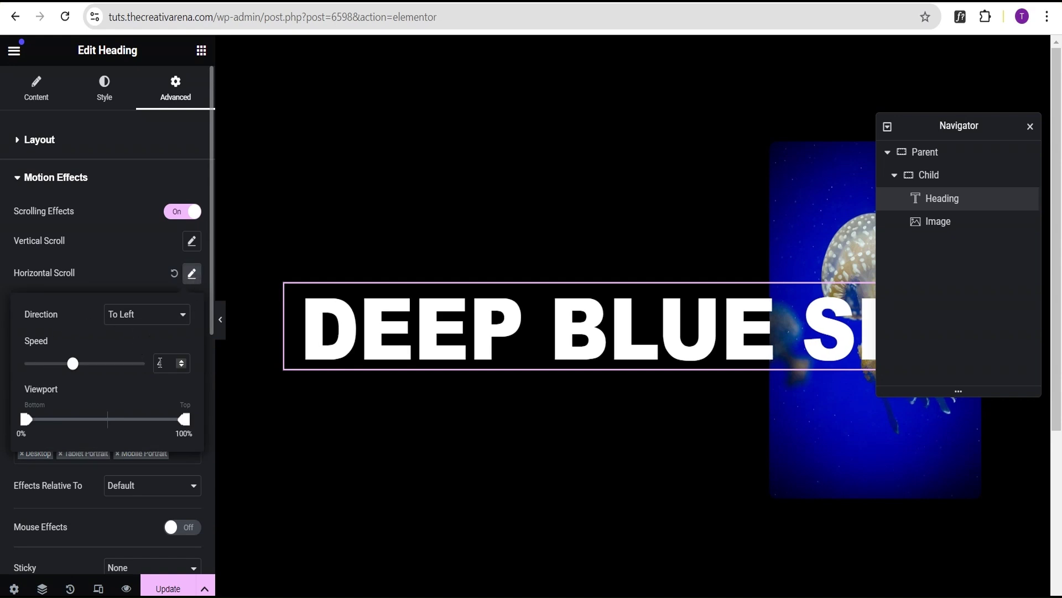
double_click(160, 364)
text(6)
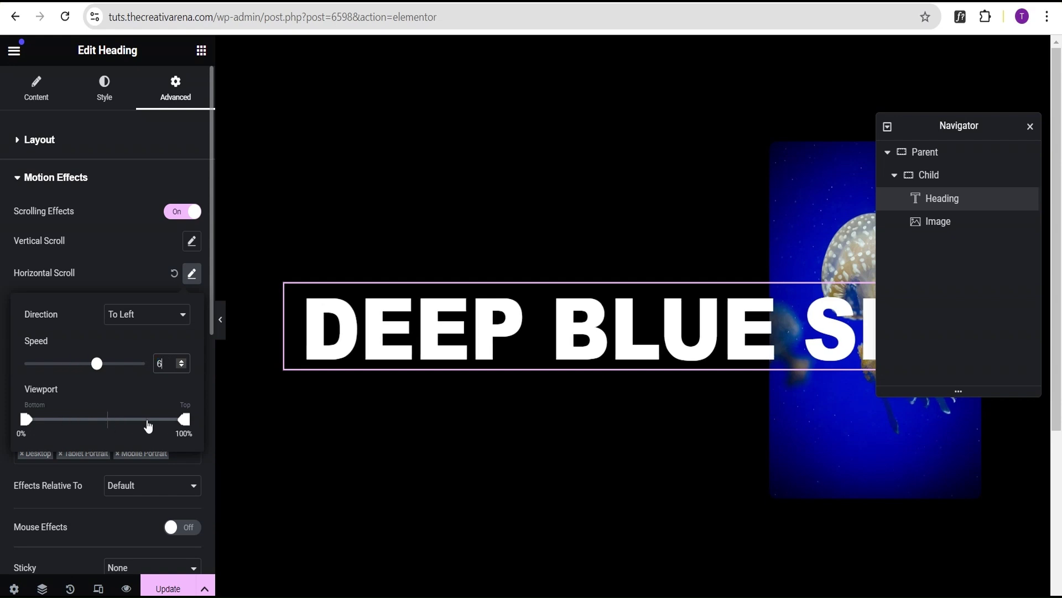
click(126, 260)
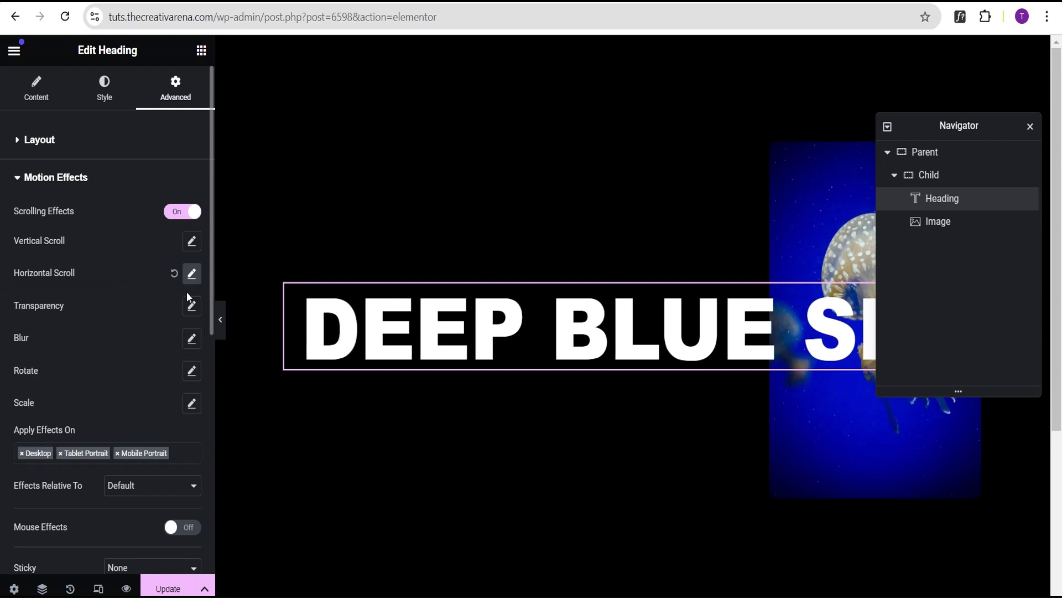
click(220, 319)
scroll(383, 84, down, 1)
scroll(383, 84, up, 1)
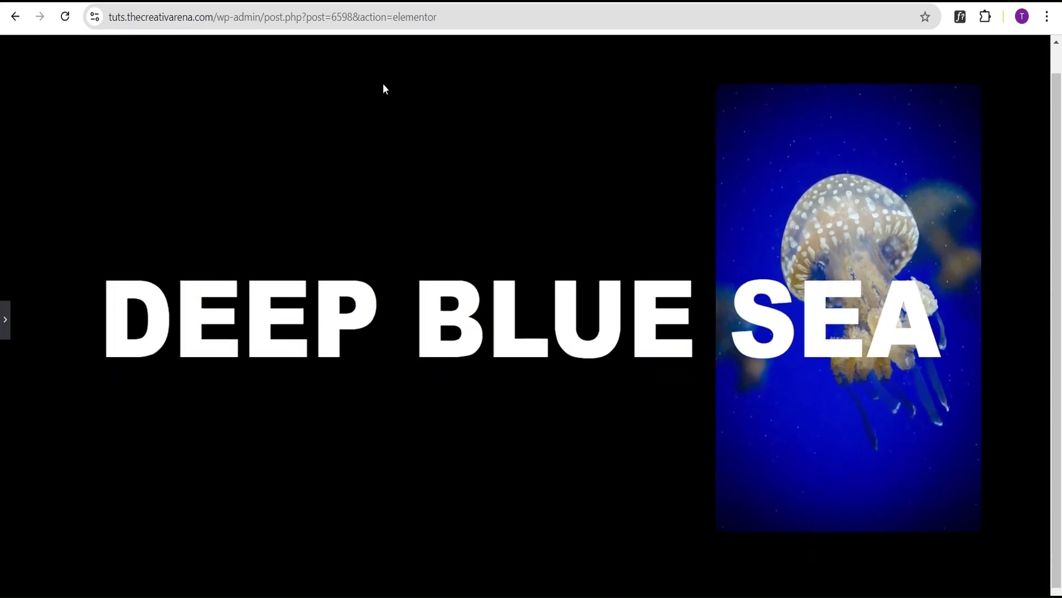
scroll(383, 84, down, 1)
scroll(383, 84, up, 1)
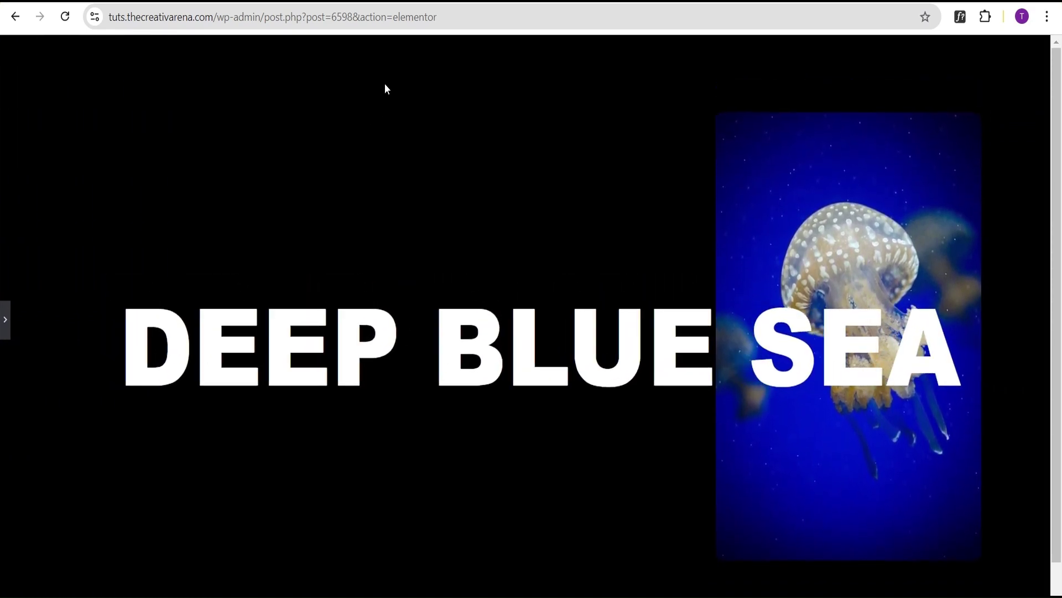
scroll(384, 84, down, 1)
scroll(390, 92, up, 1)
scroll(413, 114, down, 1)
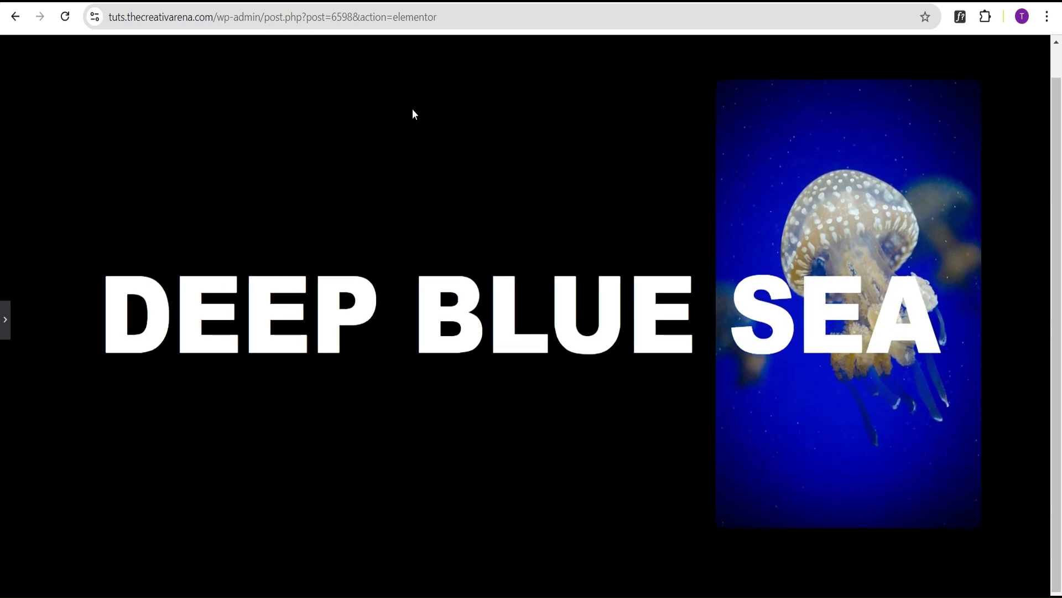
scroll(413, 114, up, 1)
scroll(413, 110, down, 1)
scroll(565, 222, up, 1)
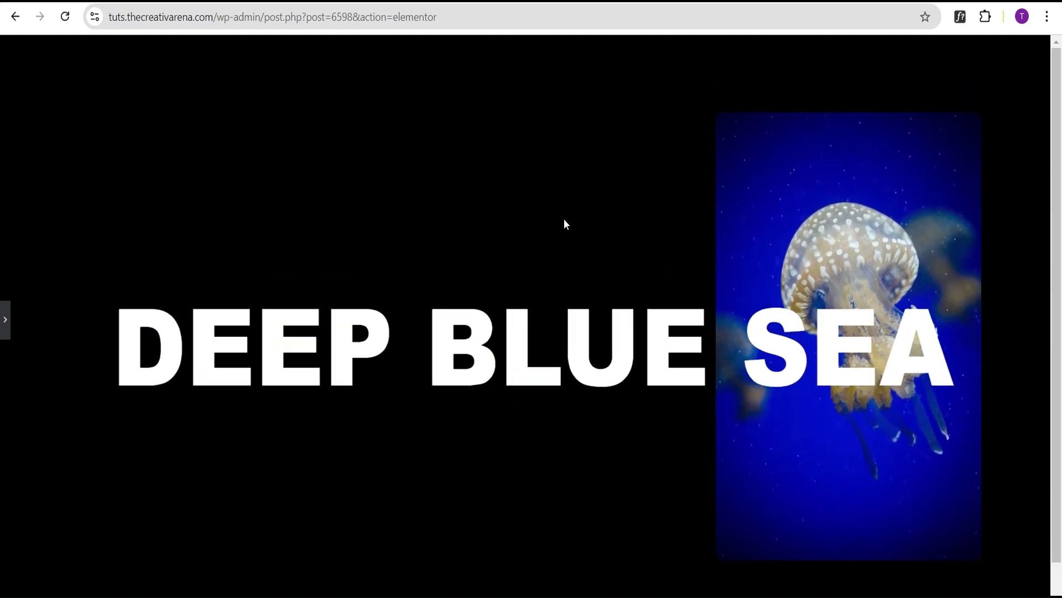
scroll(565, 221, down, 1)
scroll(565, 222, up, 1)
scroll(564, 220, down, 1)
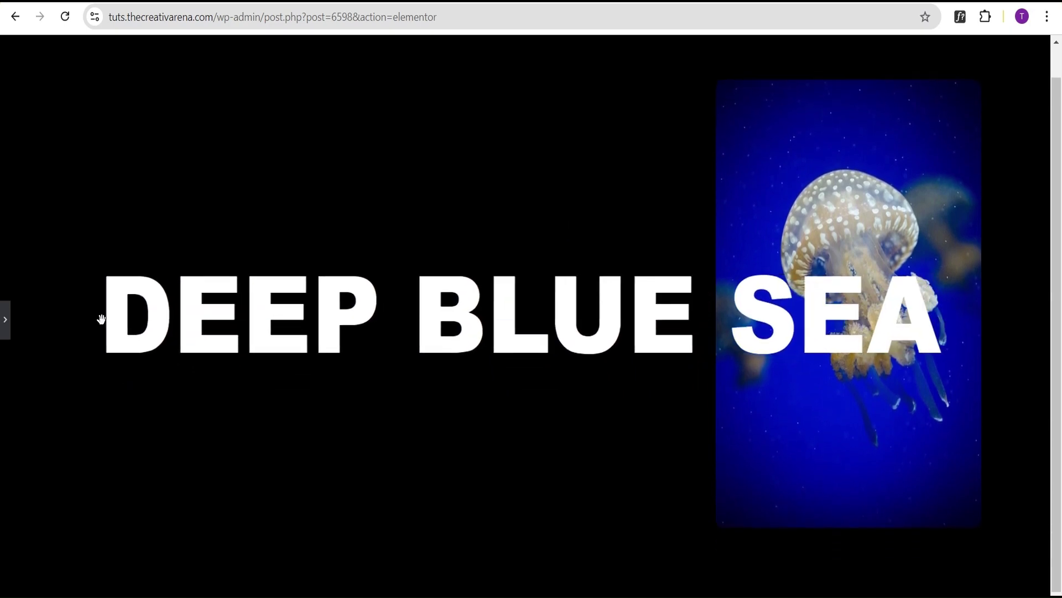
click(5, 332)
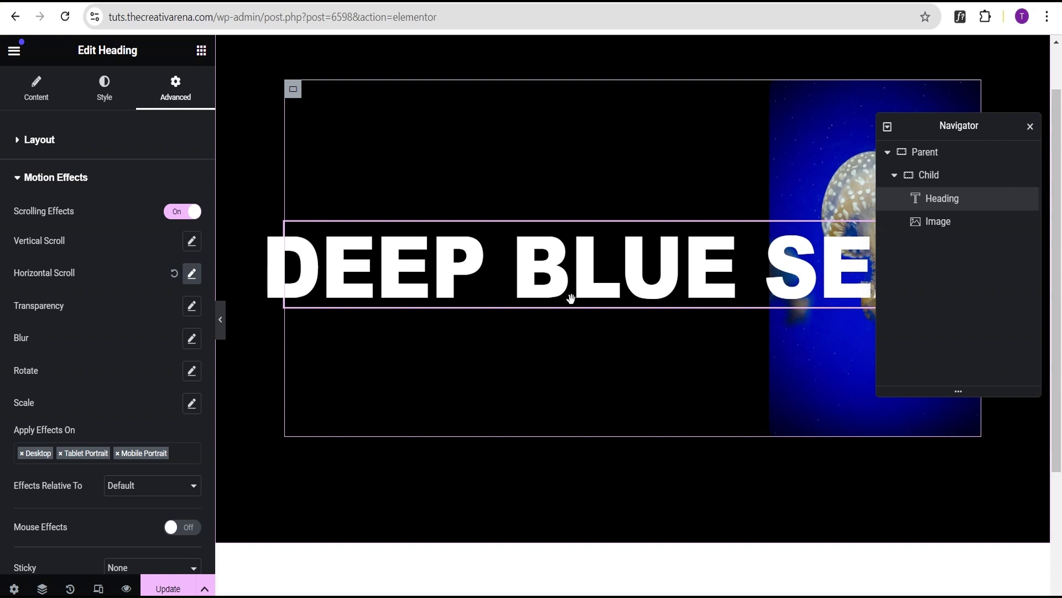
Duplicate the DEEP BLUE SEA heading, name the copies 'front' and 'back', and select front's style
right_click(966, 200)
click(954, 246)
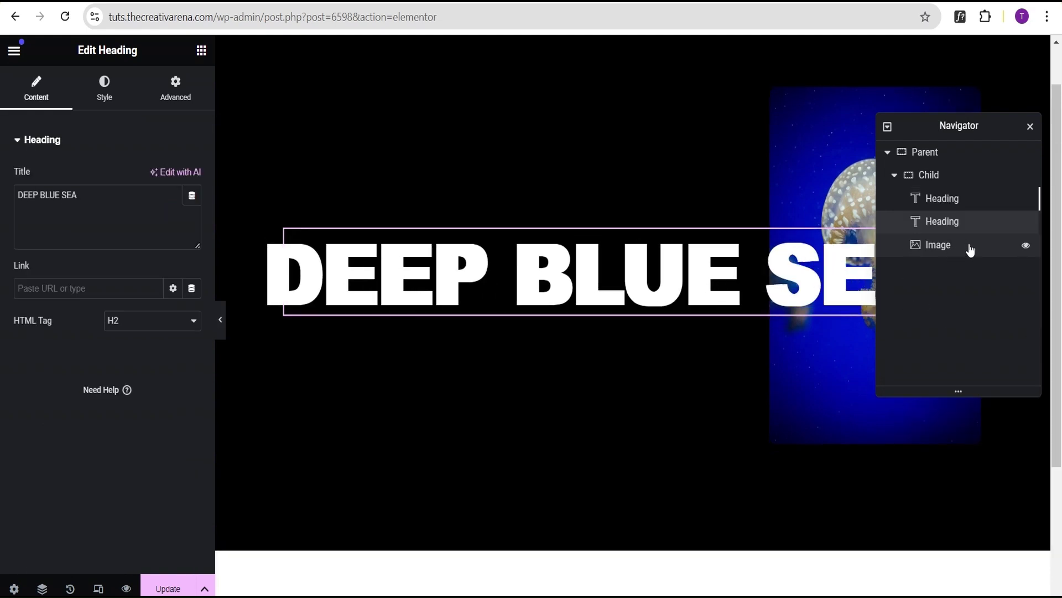
double_click(942, 200)
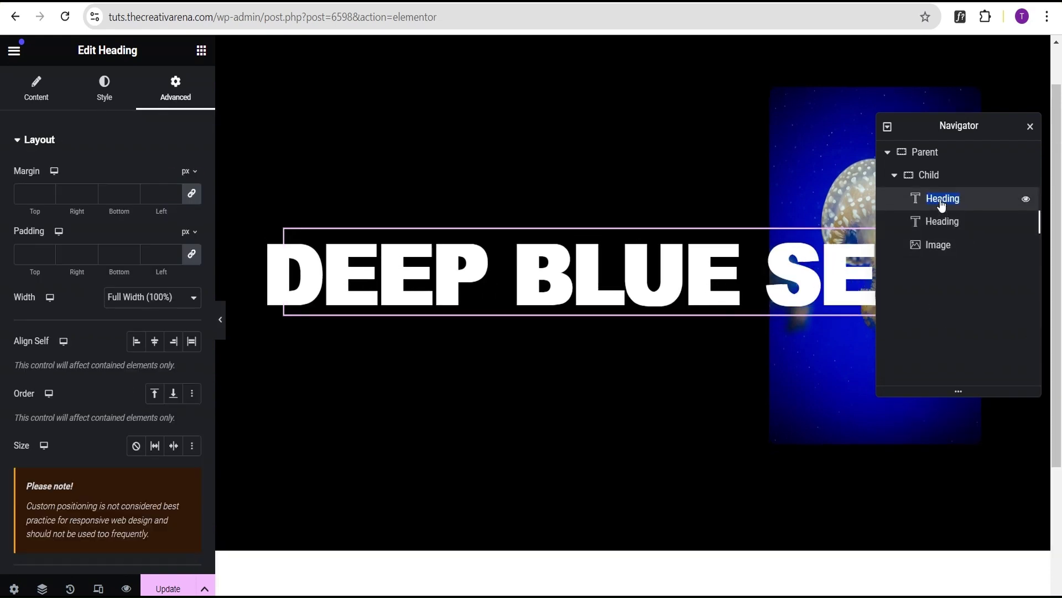
text(front)
double_click(936, 222)
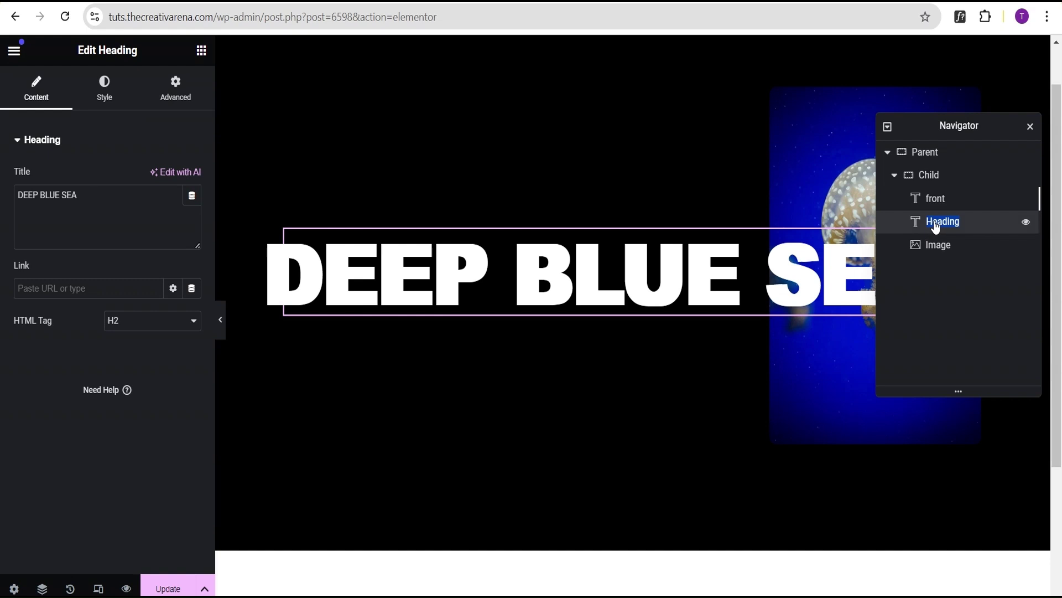
text(back)
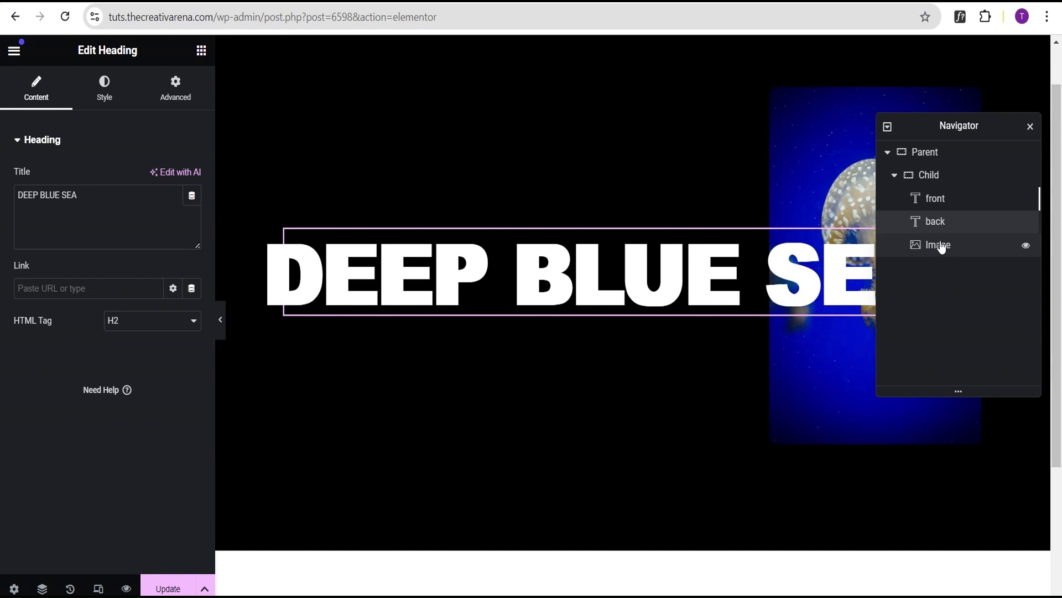
click(948, 206)
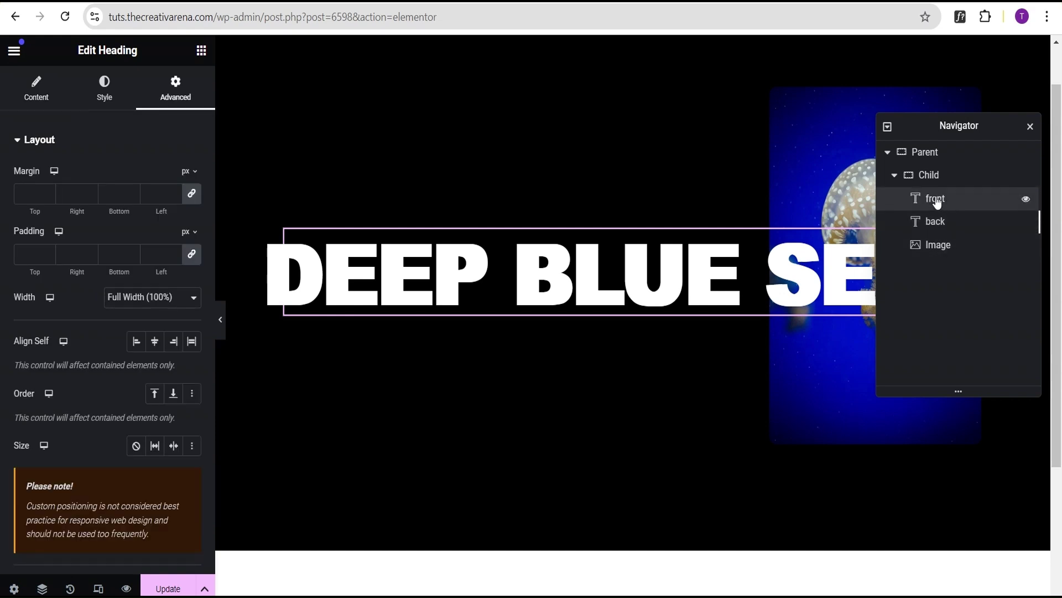
click(104, 100)
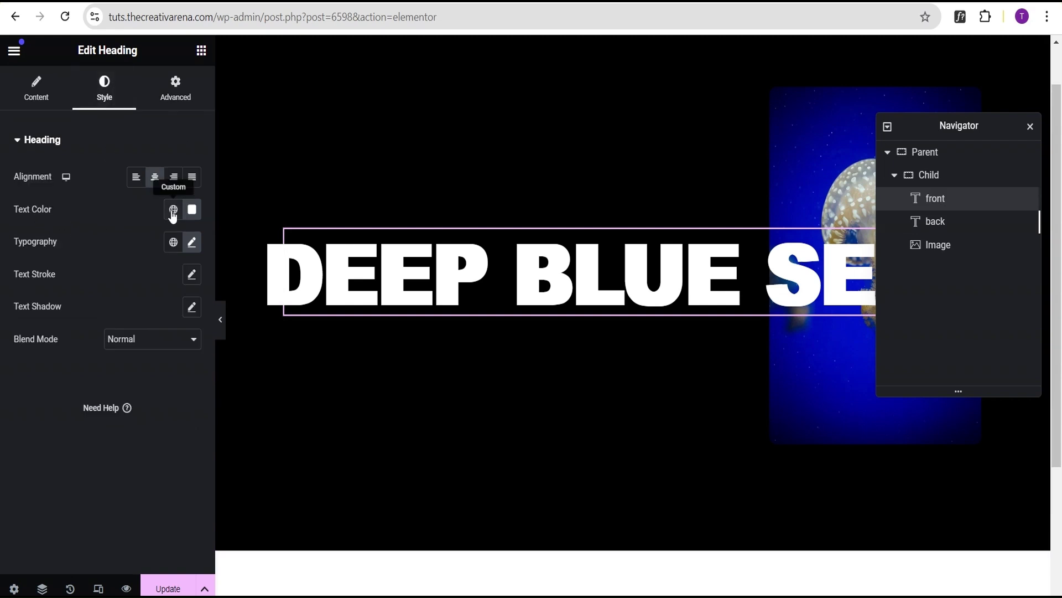
Make the front heading's text colour fully transparent
click(192, 209)
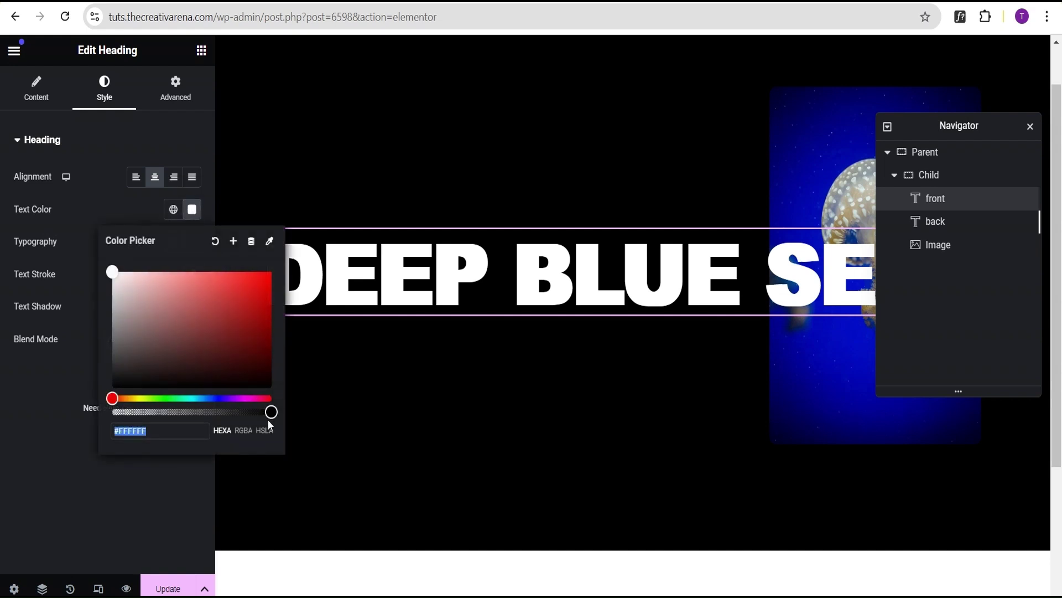
drag(262, 409, 104, 424)
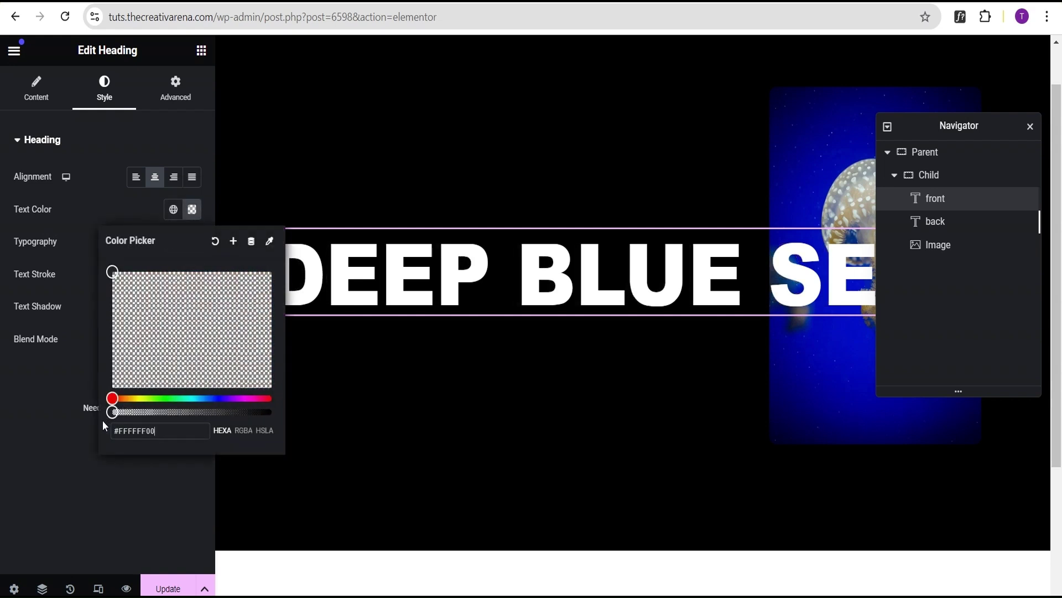
click(54, 251)
Give the front heading a 2 px white (#FFFFFF) text stroke
click(192, 276)
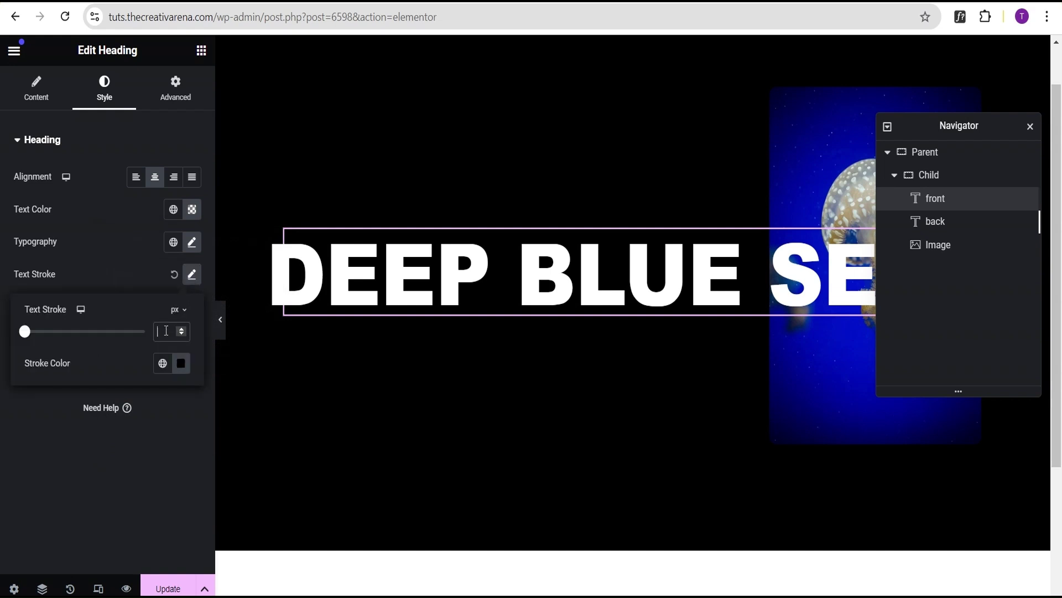
text(2)
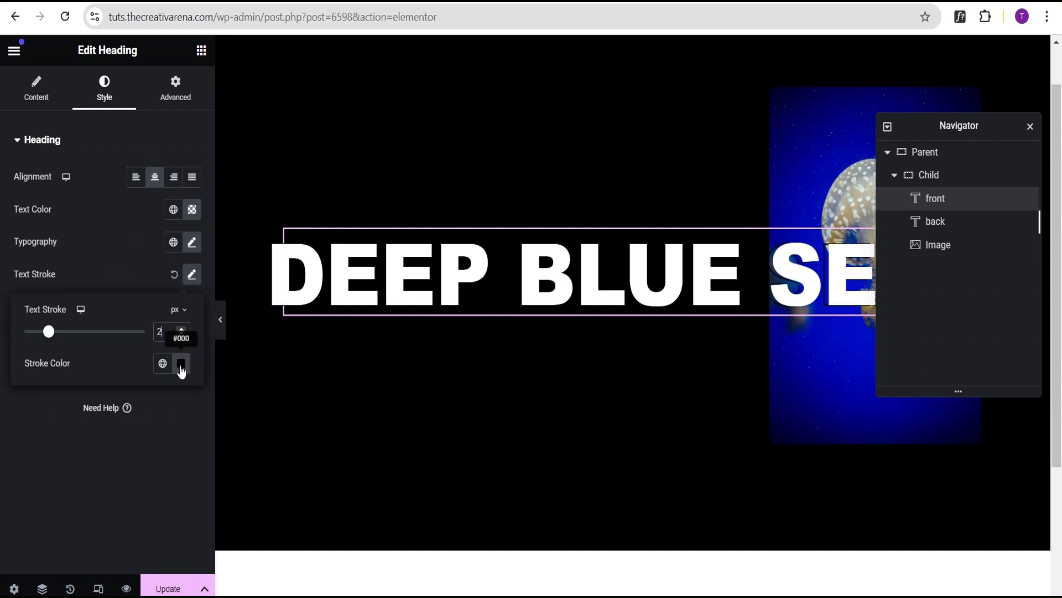
click(181, 363)
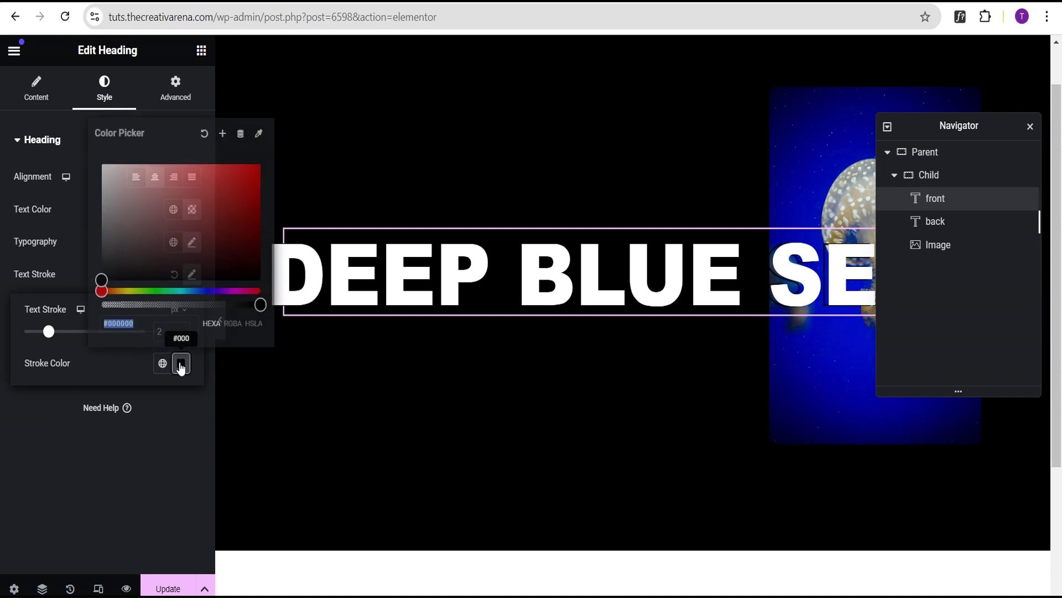
drag(103, 278, 102, 160)
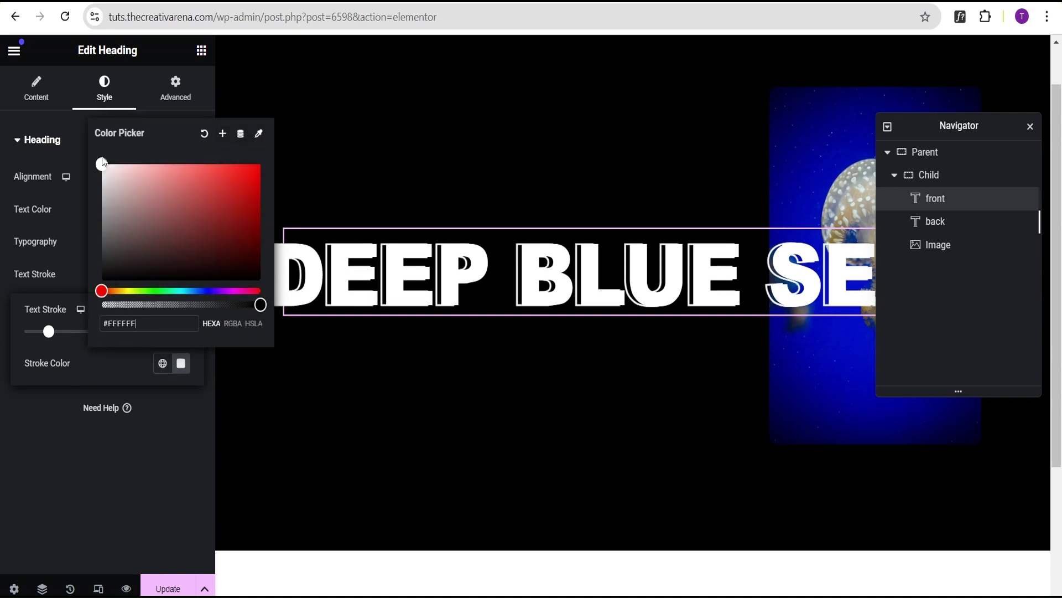
click(66, 201)
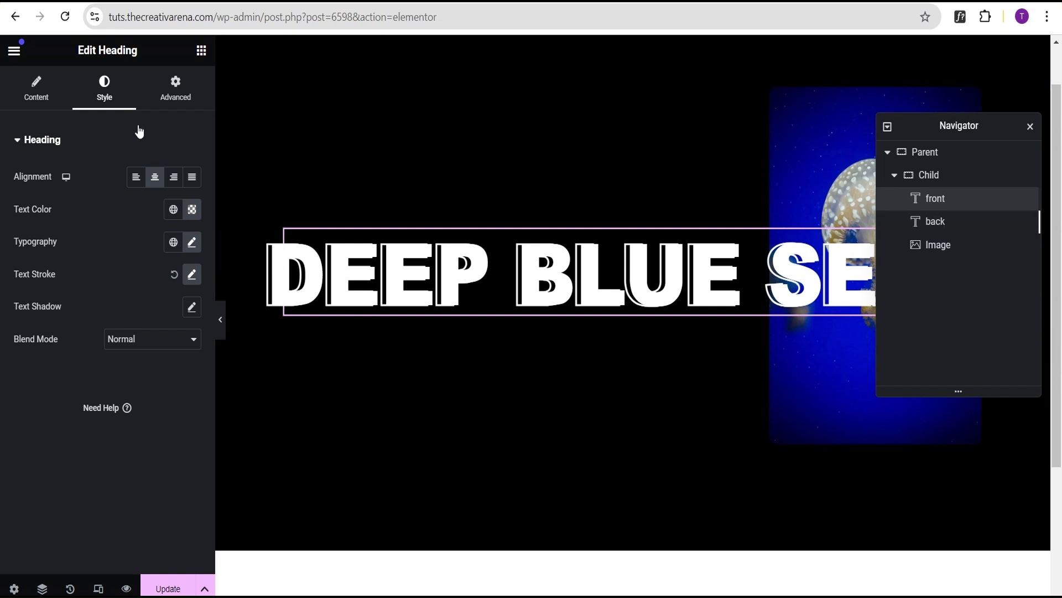
Set the front heading's Z-Index to 5 so it sits above the image
click(175, 92)
scroll(150, 243, down, 3)
scroll(142, 249, down, 5)
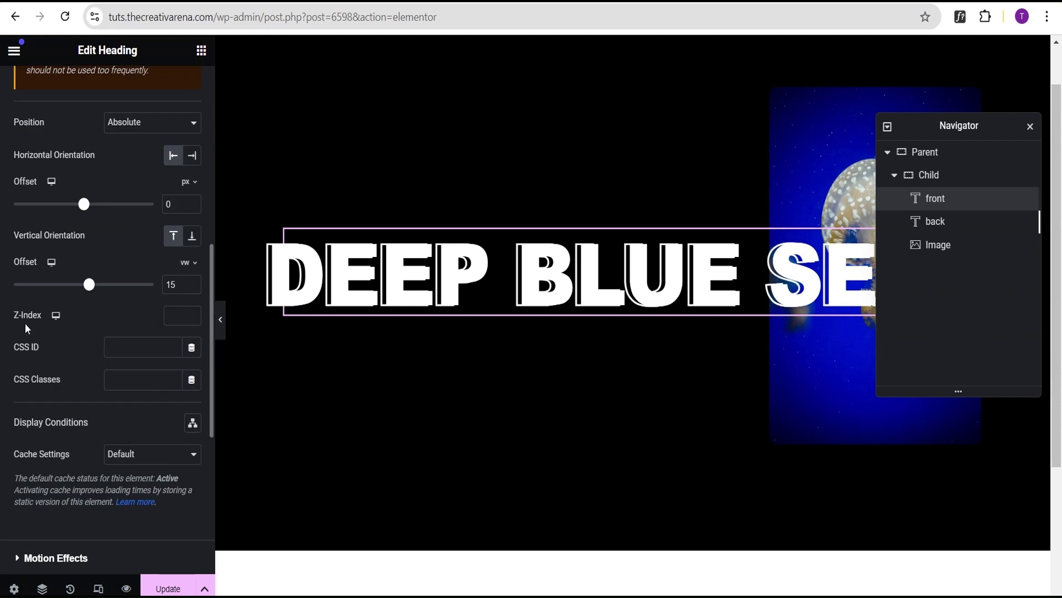
click(172, 318)
text(5)
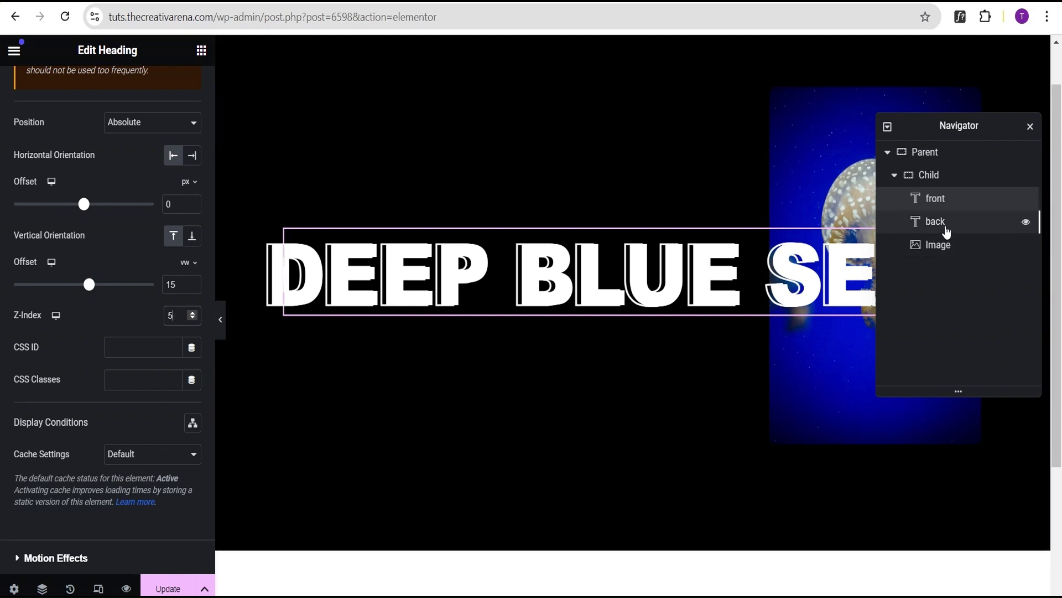
Set the back heading's Z-Index to 0 behind the image, then hide the editor panel
click(947, 228)
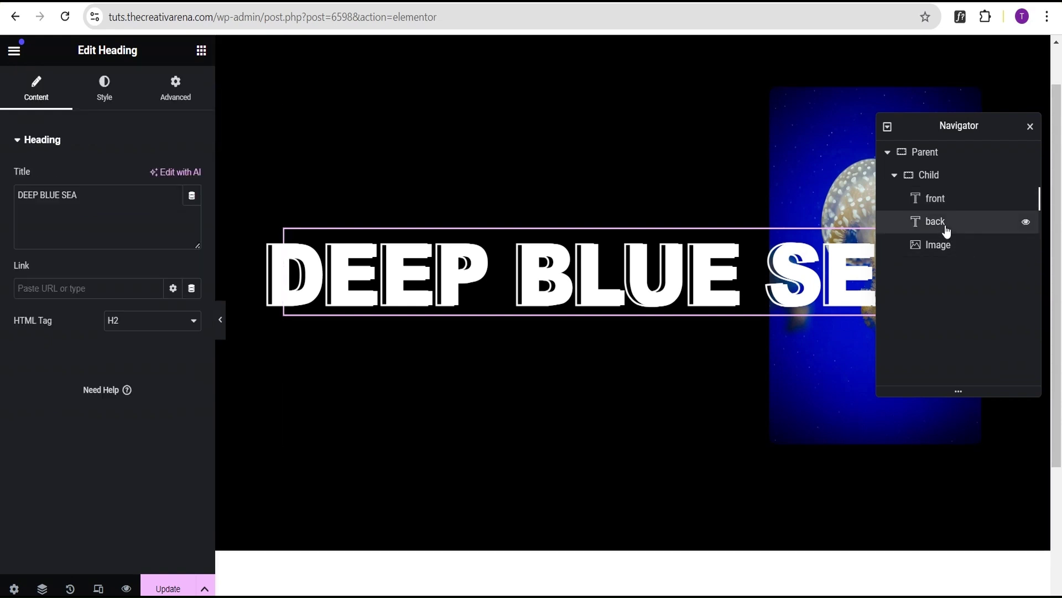
click(180, 100)
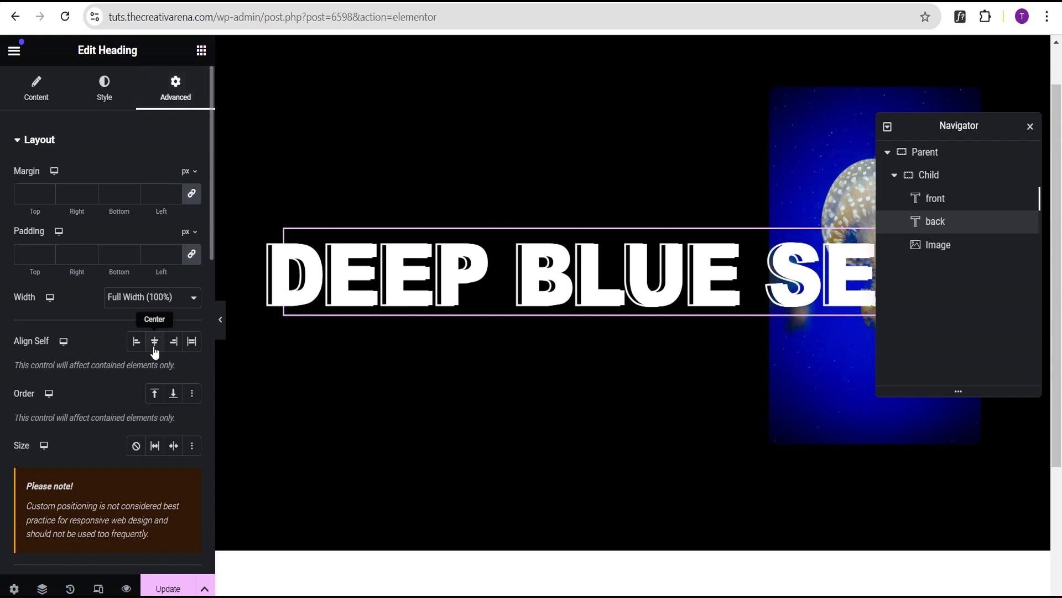
scroll(152, 365, down, 3)
scroll(163, 408, down, 3)
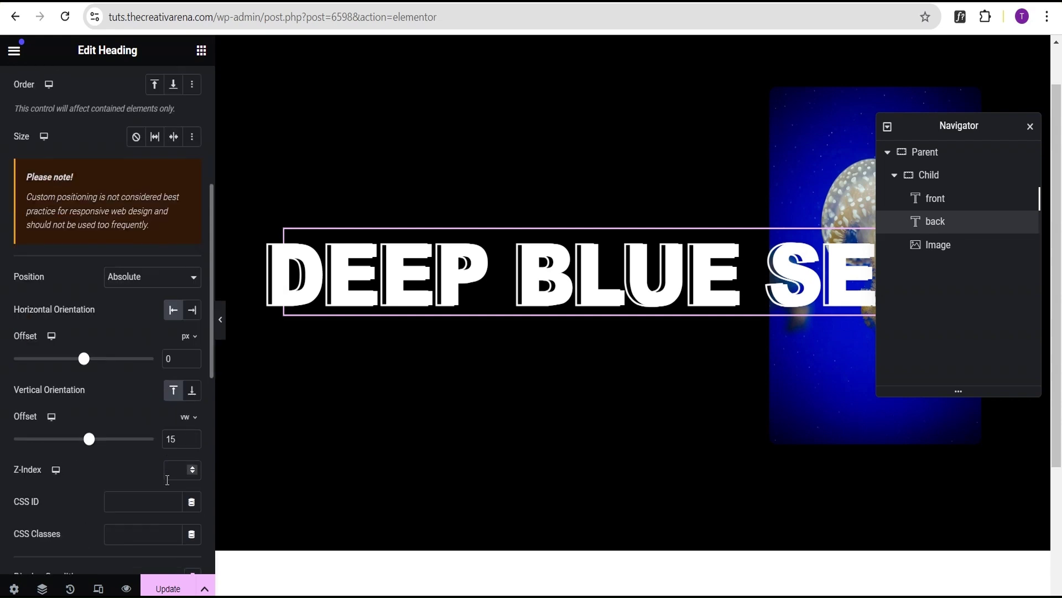
click(177, 471)
text(0)
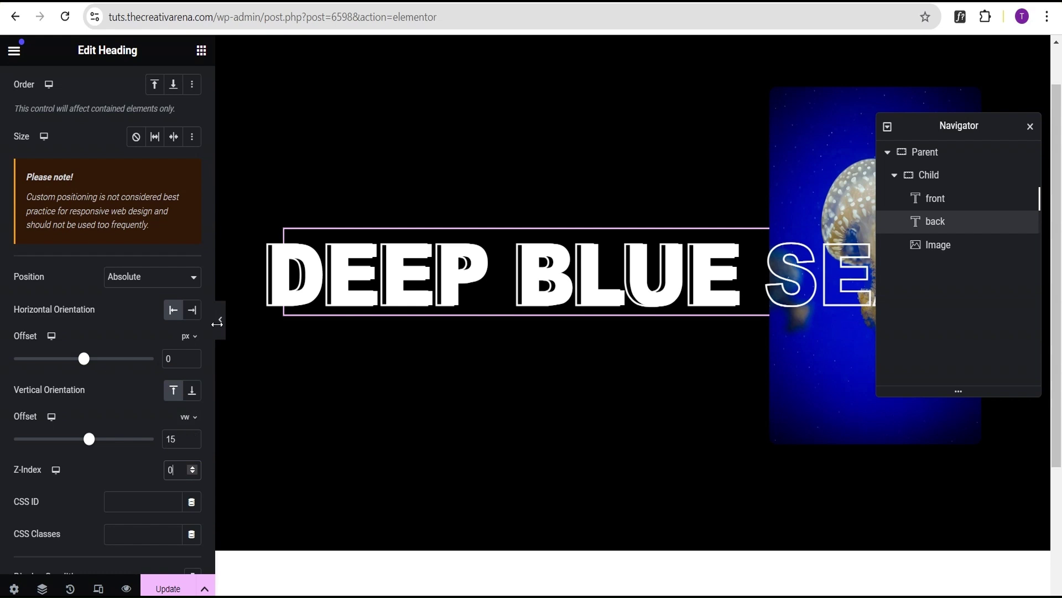
click(218, 322)
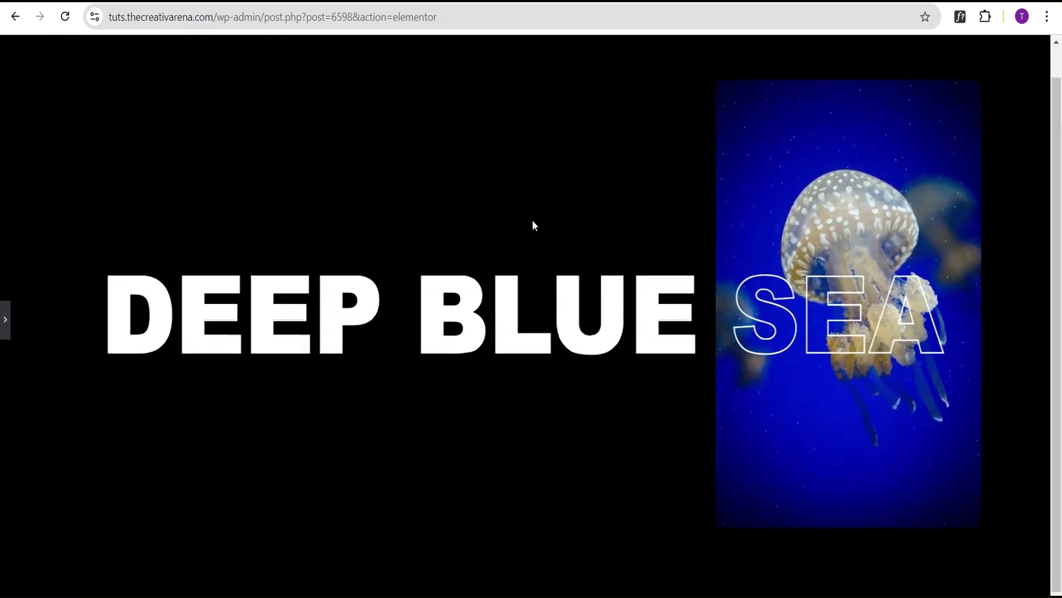
Scroll the preview to check the DEEP BLUE SEA animation, then restore the editor panel
scroll(527, 219, down, 1)
scroll(526, 217, up, 1)
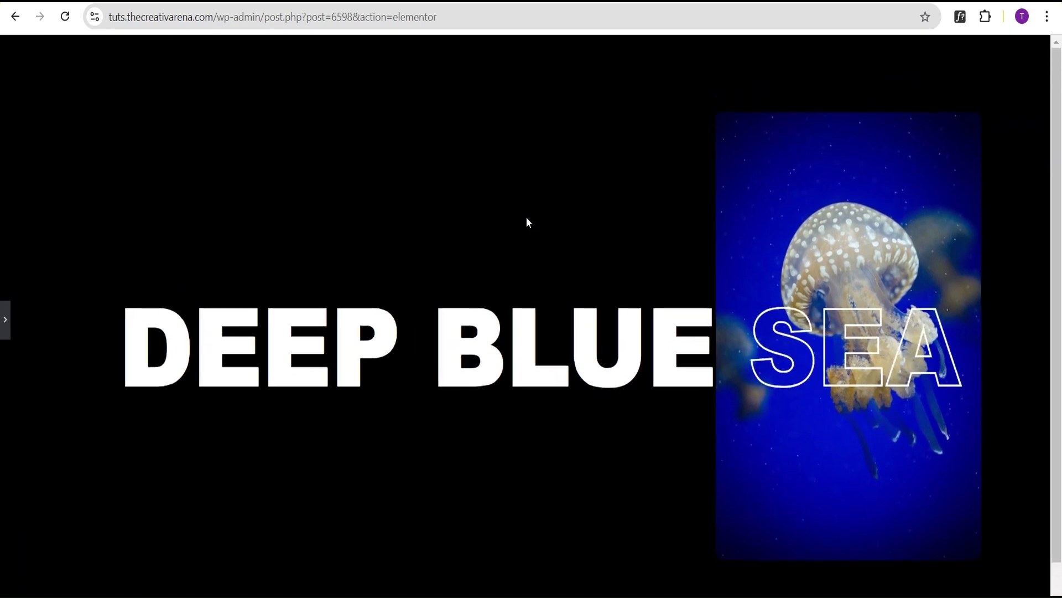
scroll(526, 218, down, 1)
scroll(526, 219, up, 1)
scroll(782, 357, down, 1)
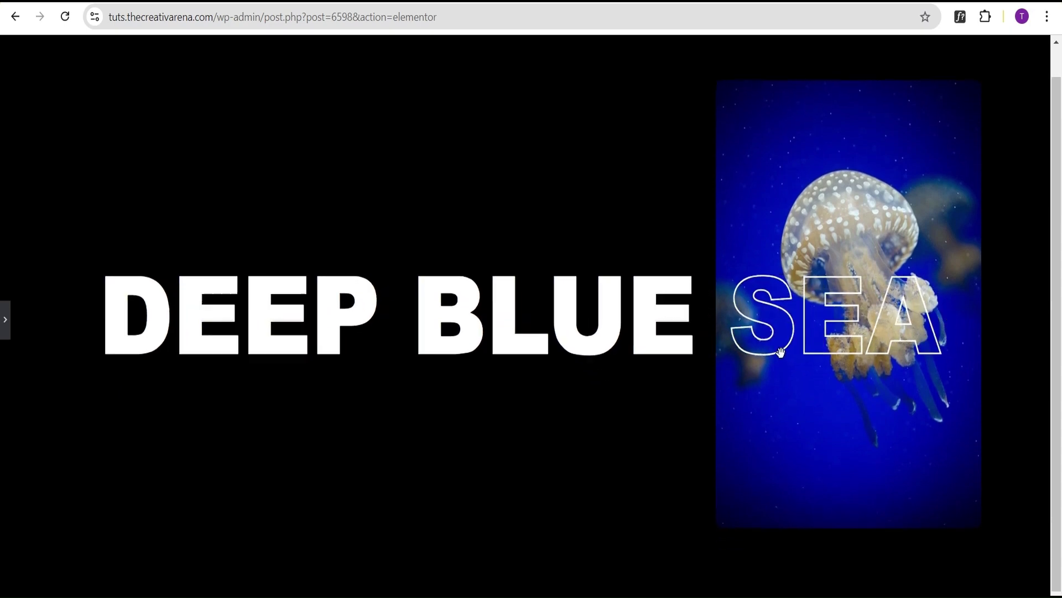
scroll(779, 352, up, 1)
scroll(780, 351, down, 1)
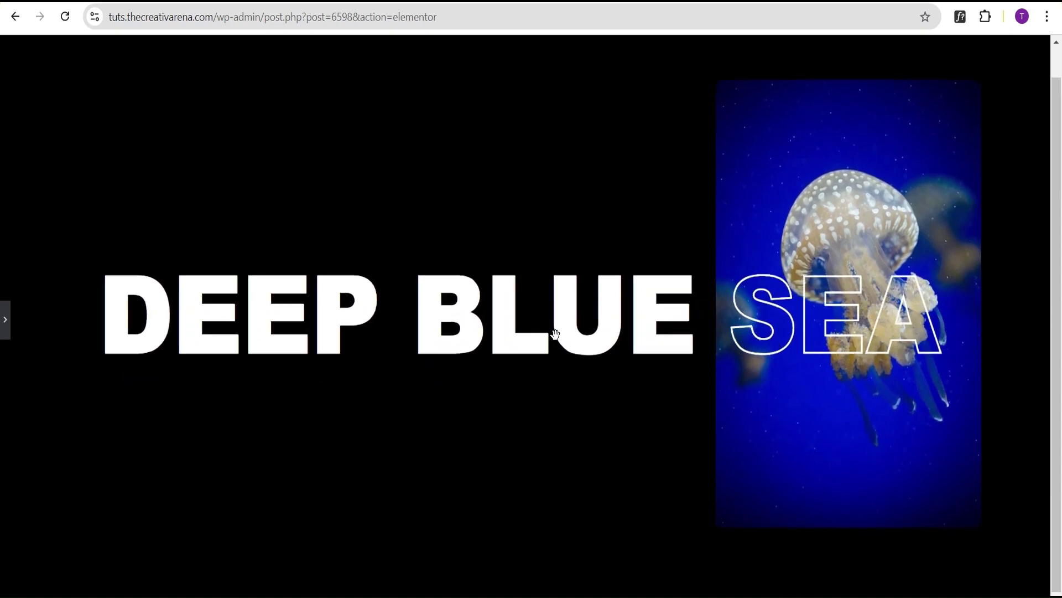
click(4, 326)
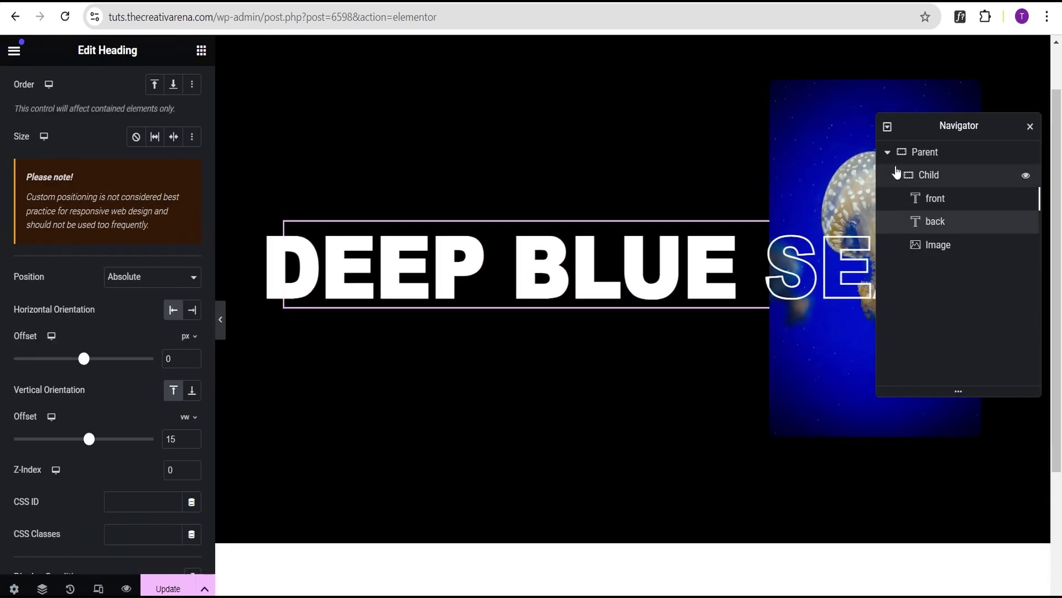
Add a one-column flexbox container above the section with Min Height 100 vh
click(887, 154)
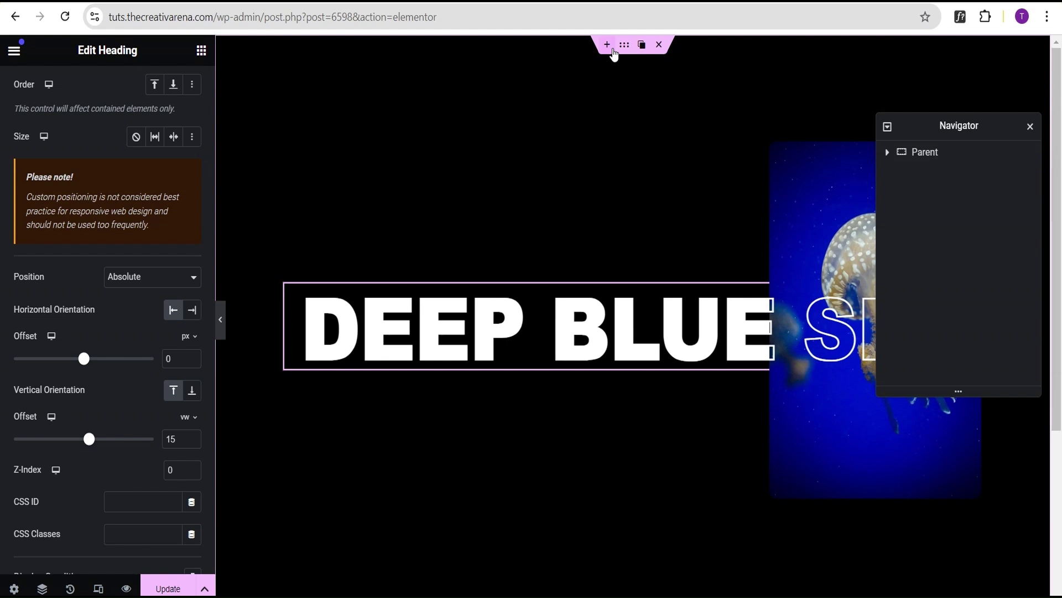
click(606, 45)
click(617, 106)
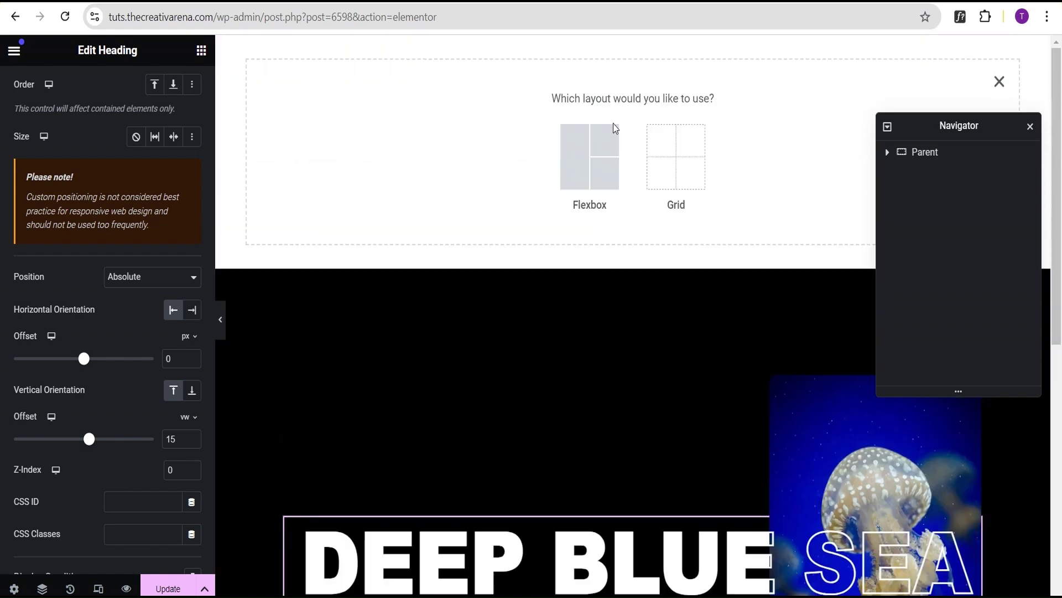
click(569, 154)
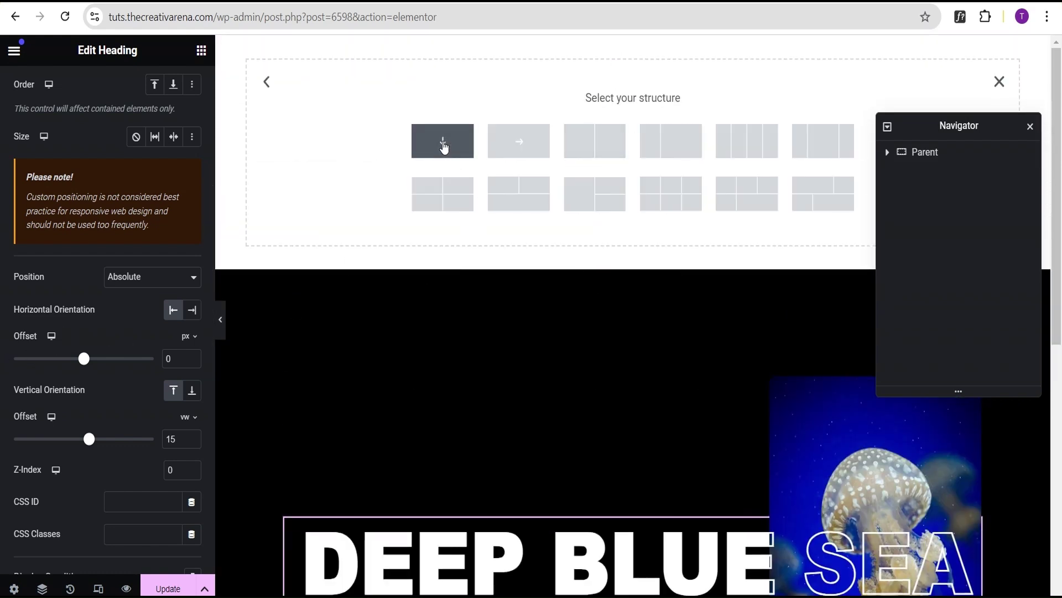
click(443, 141)
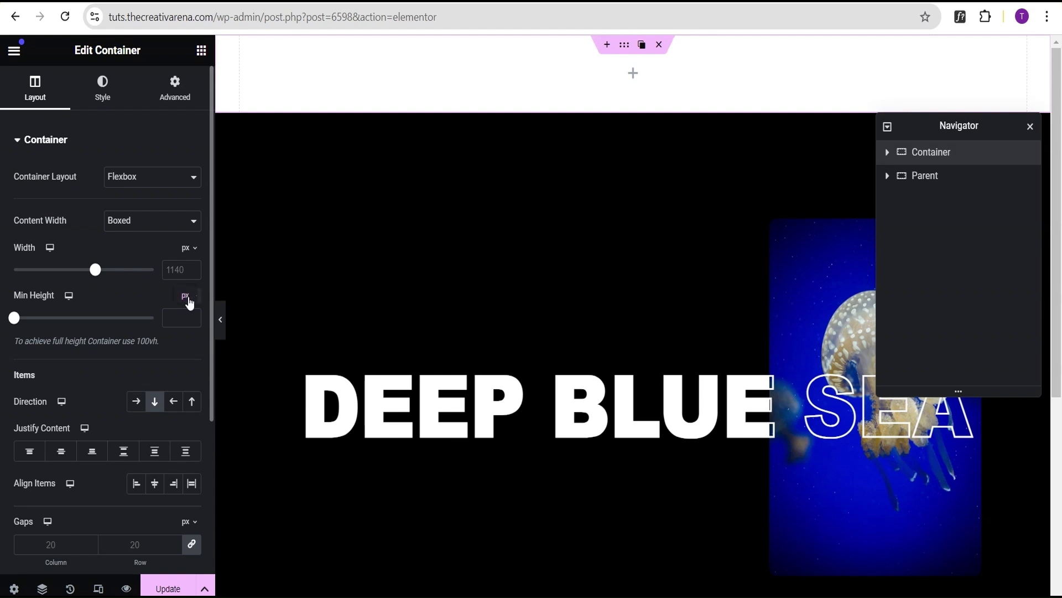
click(186, 365)
drag(13, 320, 154, 318)
Add a one-column flexbox container below with Min Height 95 vh, then hide the panel
scroll(825, 240, down, 4)
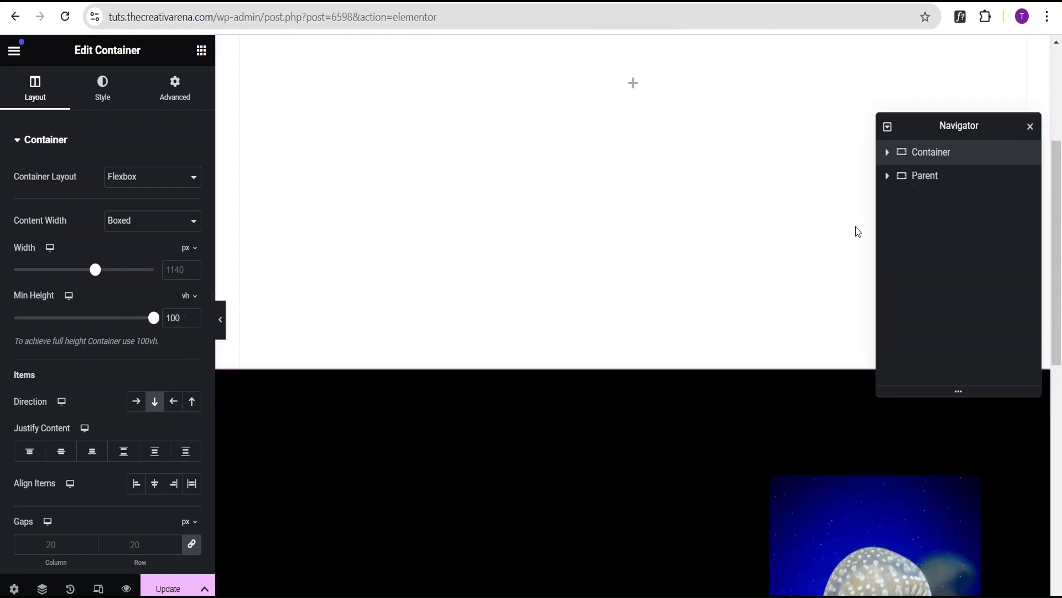
scroll(679, 330, down, 10)
click(617, 475)
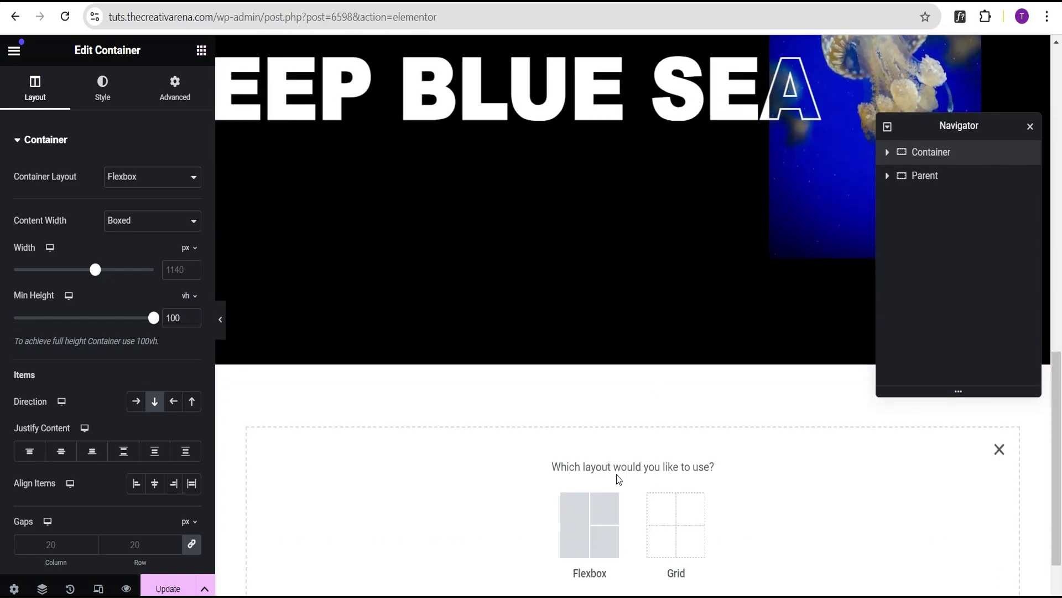
click(592, 517)
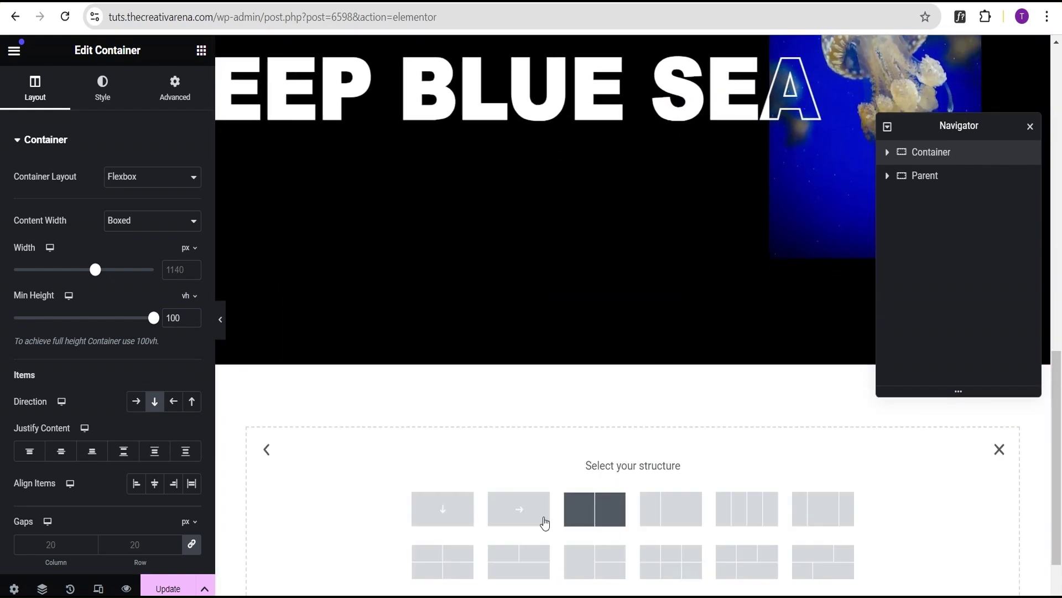
click(444, 516)
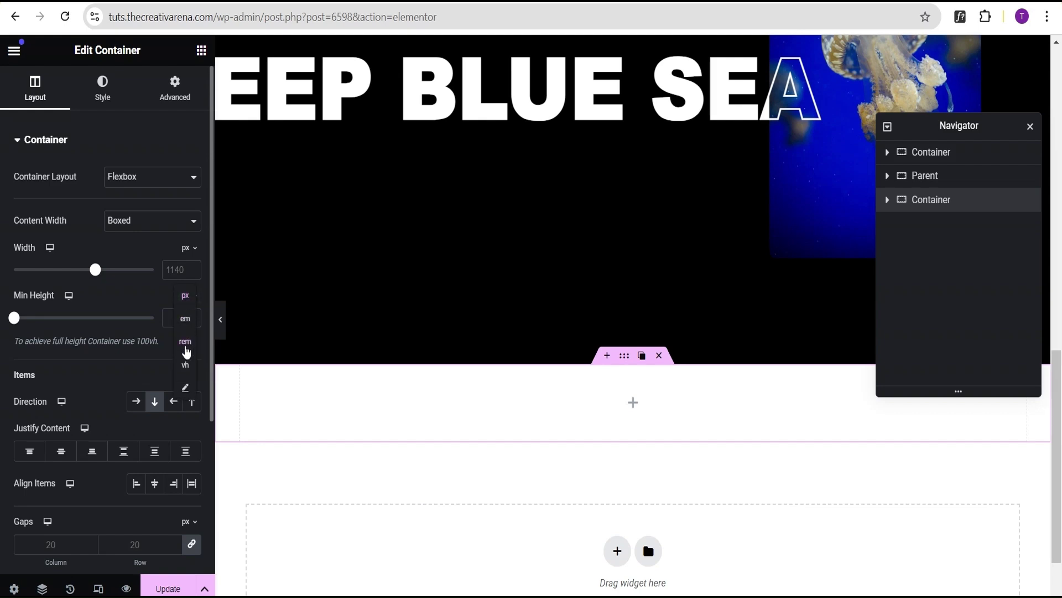
click(185, 365)
drag(14, 318, 147, 319)
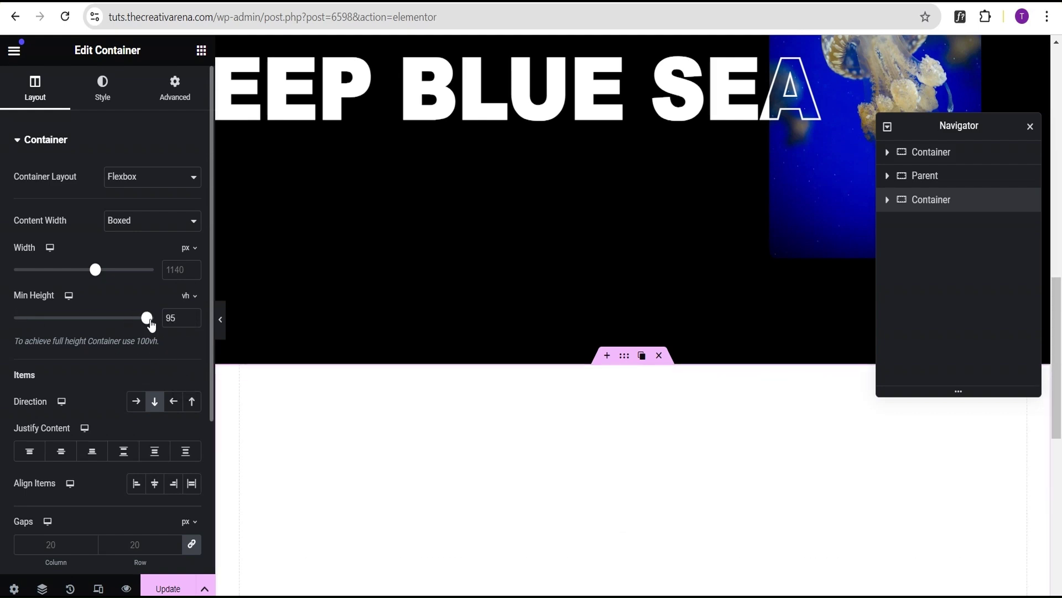
click(220, 319)
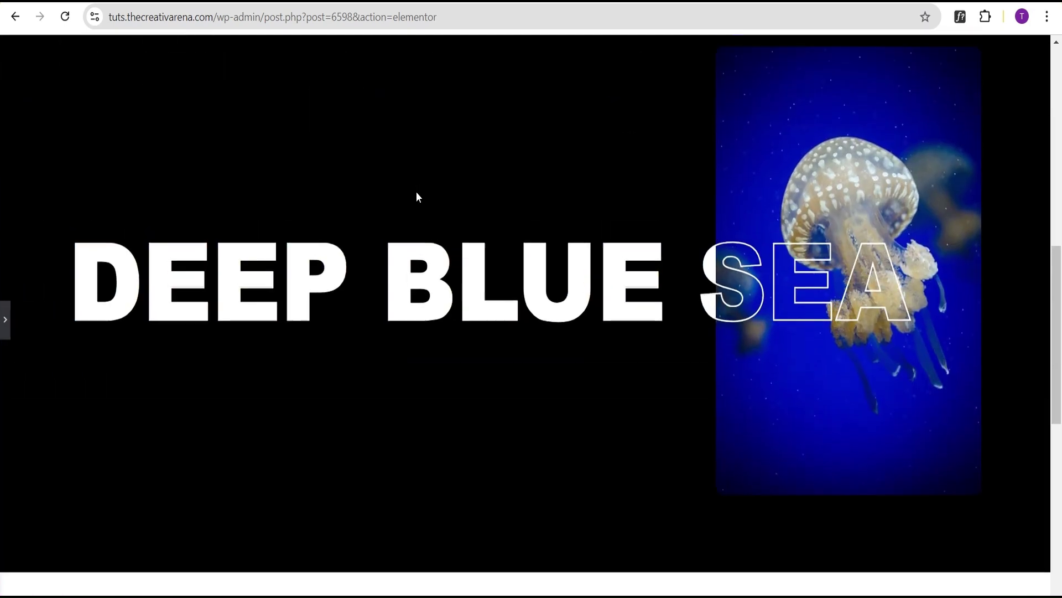
Scroll the preview to test the heading's sideways motion, then restore the editor panel
scroll(416, 193, up, 2)
scroll(415, 194, up, 1)
scroll(415, 194, down, 4)
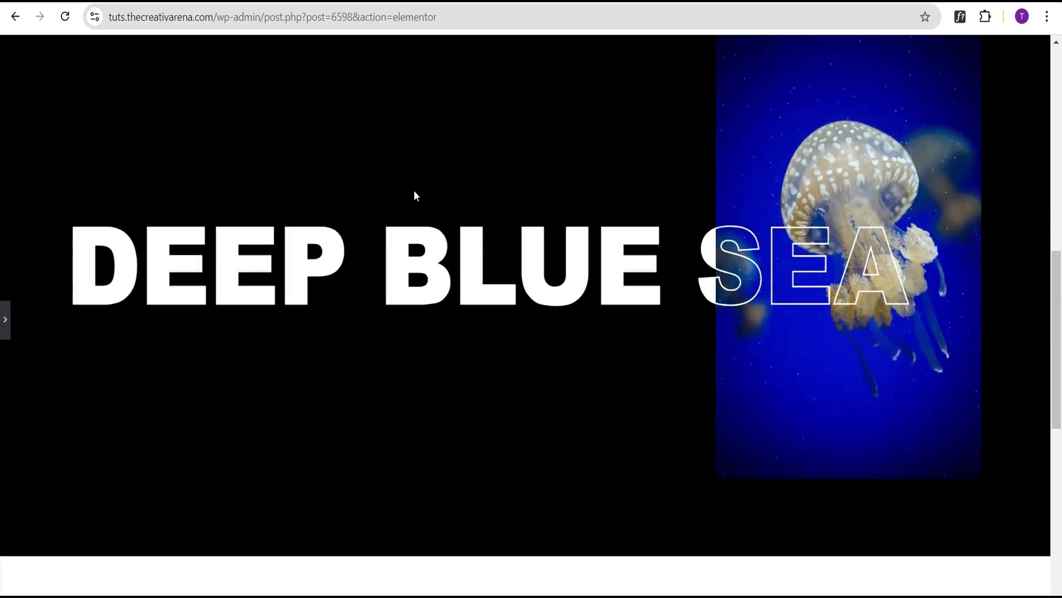
scroll(415, 193, up, 5)
scroll(414, 190, down, 5)
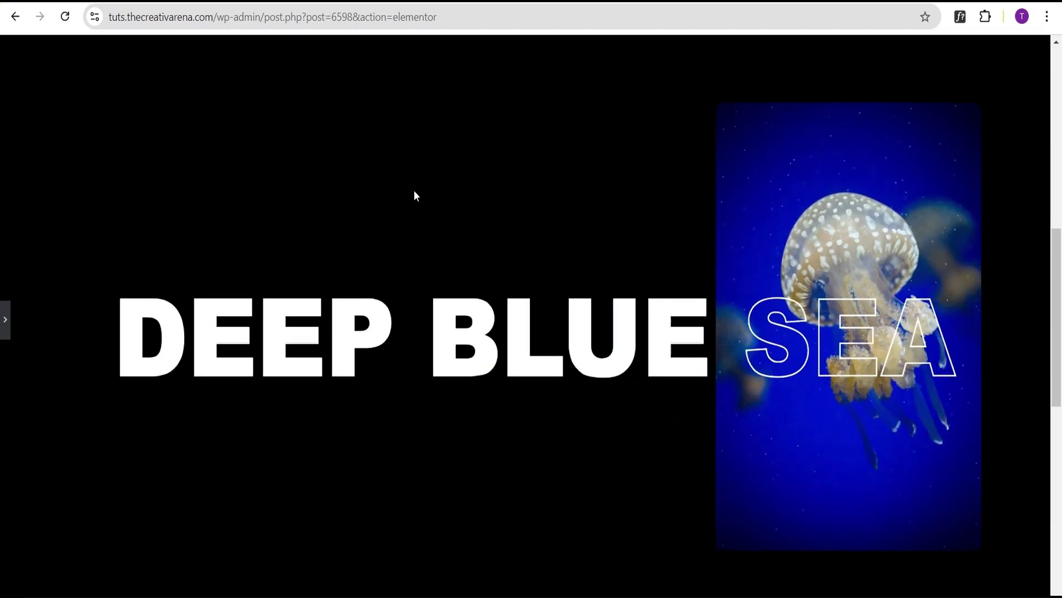
scroll(413, 191, up, 2)
scroll(413, 190, down, 1)
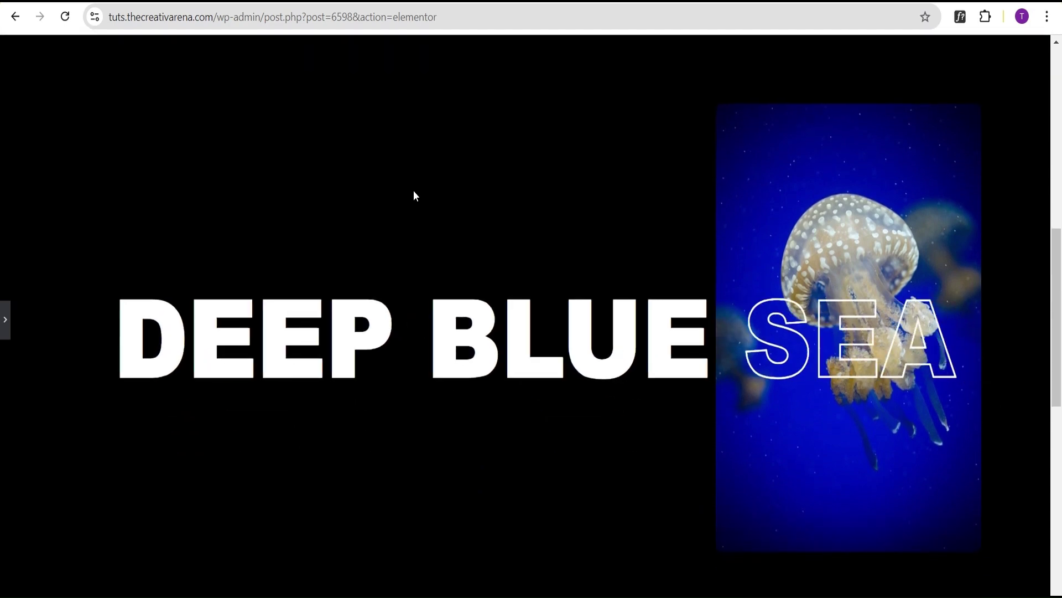
scroll(414, 191, up, 2)
scroll(413, 190, down, 4)
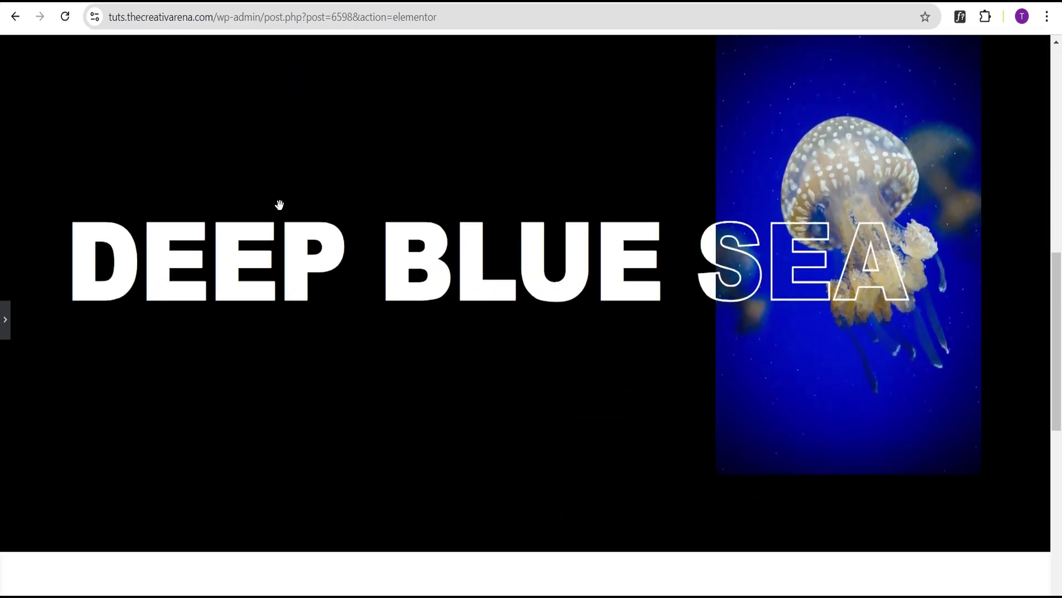
click(7, 321)
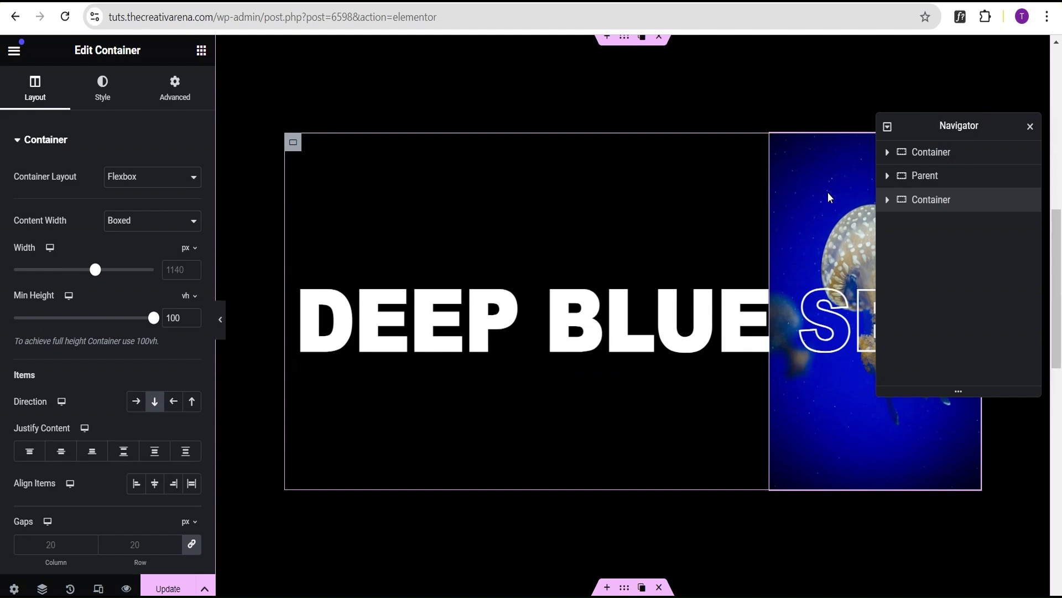
Turn on scrolling effects for the jellyfish image with vertical scroll speed 1.5
click(828, 192)
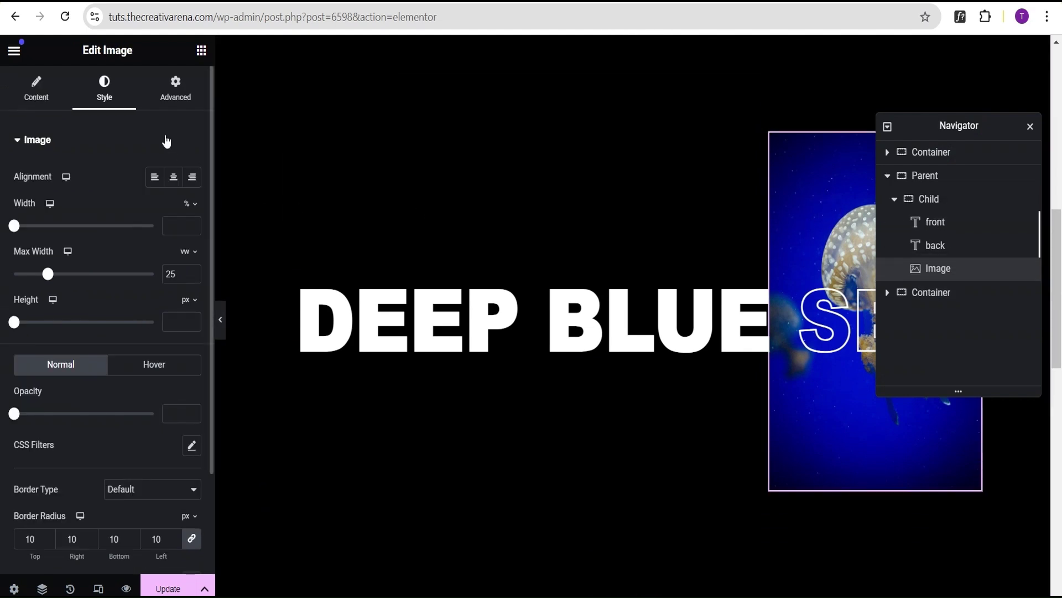
click(175, 91)
click(144, 142)
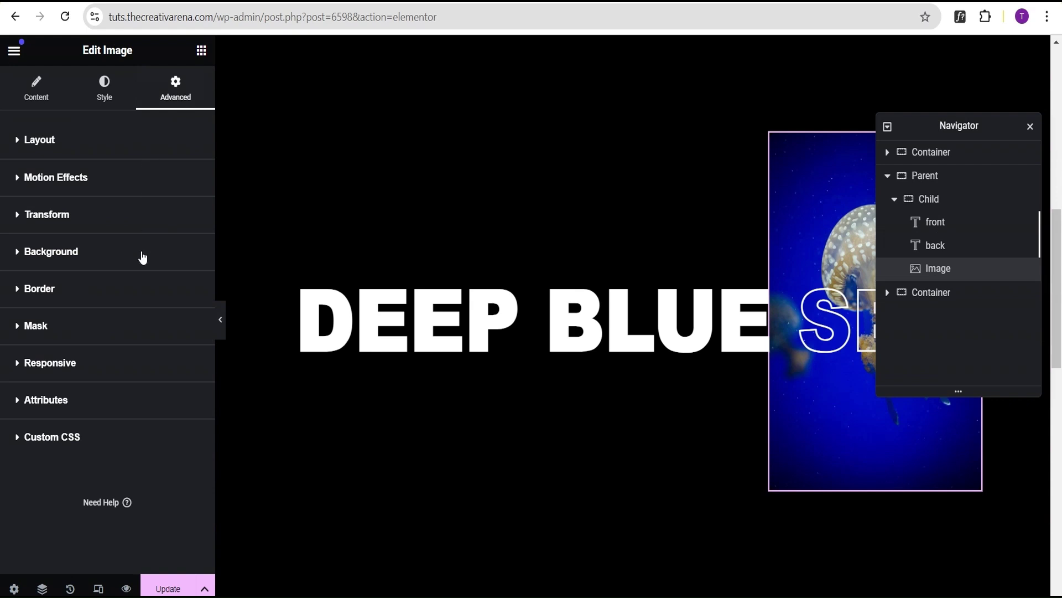
click(126, 182)
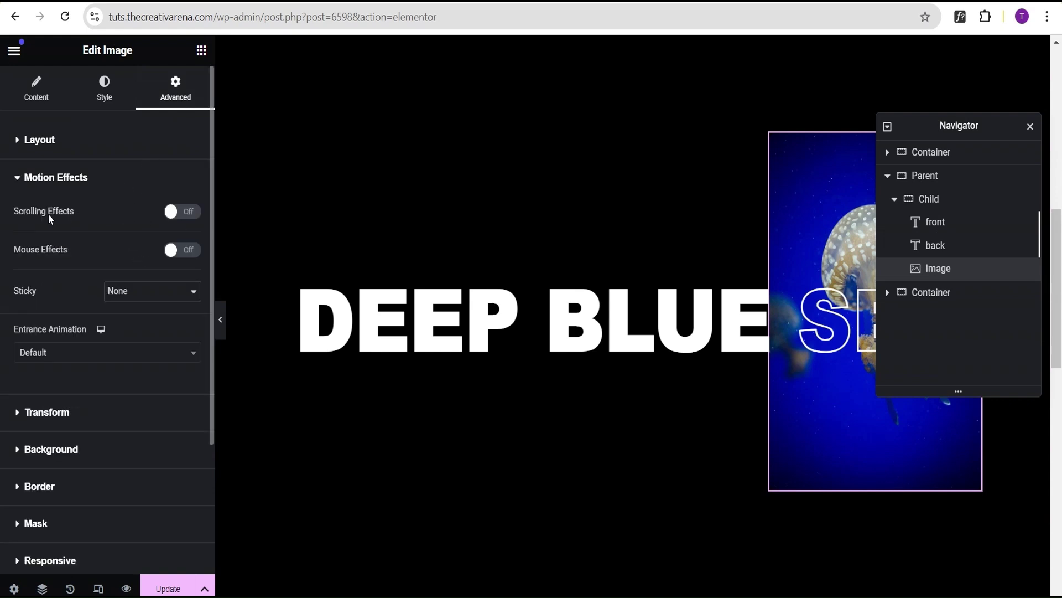
click(182, 212)
scroll(109, 290, down, 1)
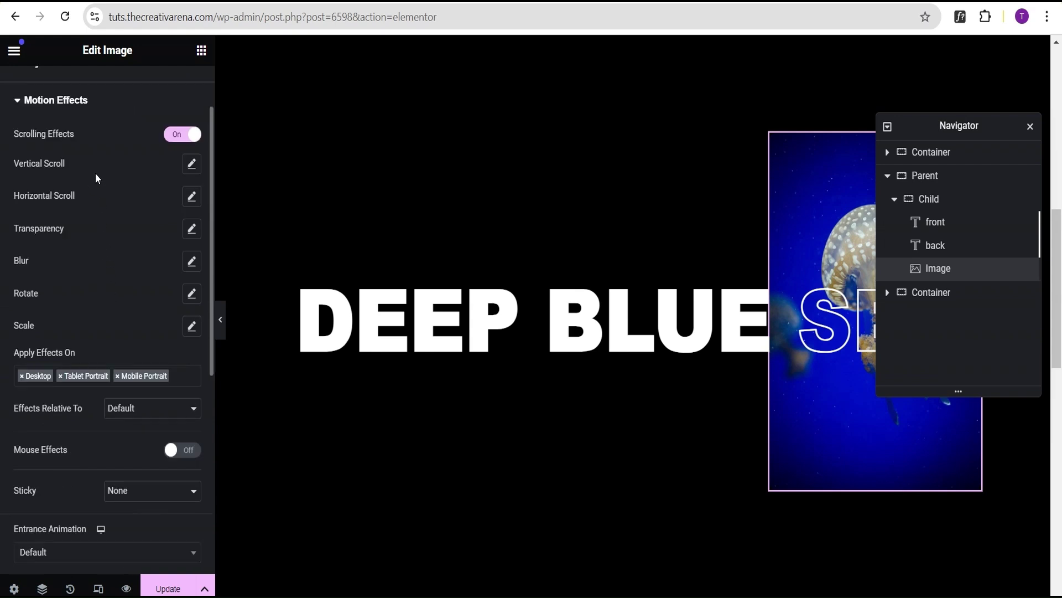
click(191, 165)
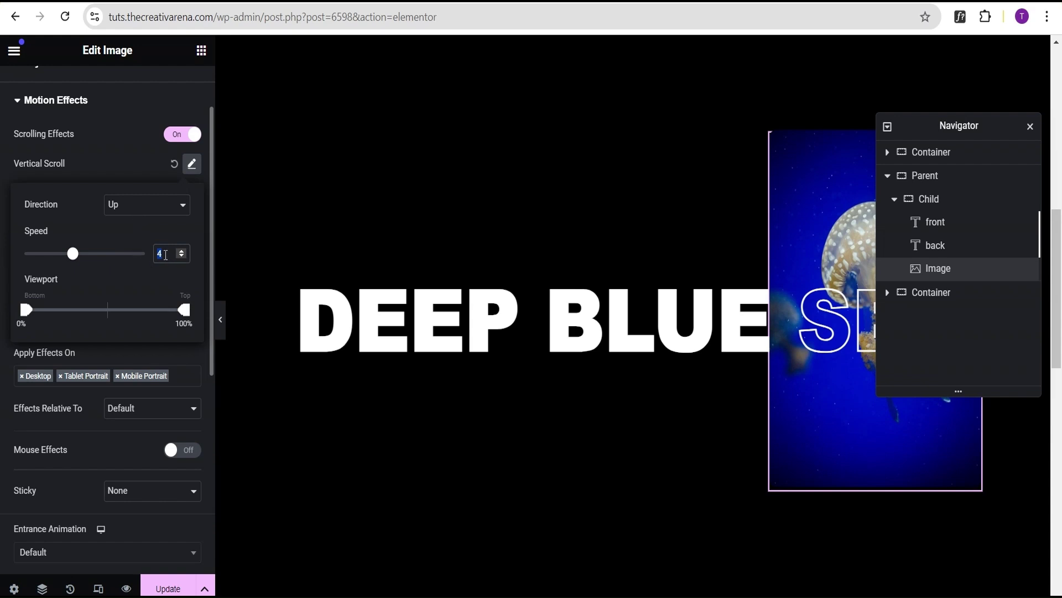
text(1.5)
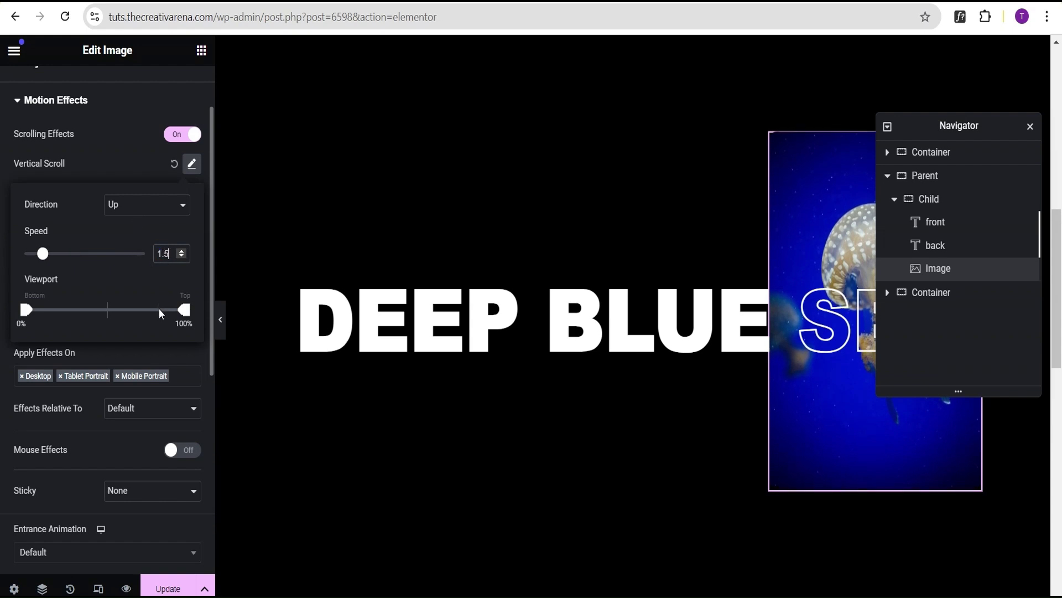
click(116, 171)
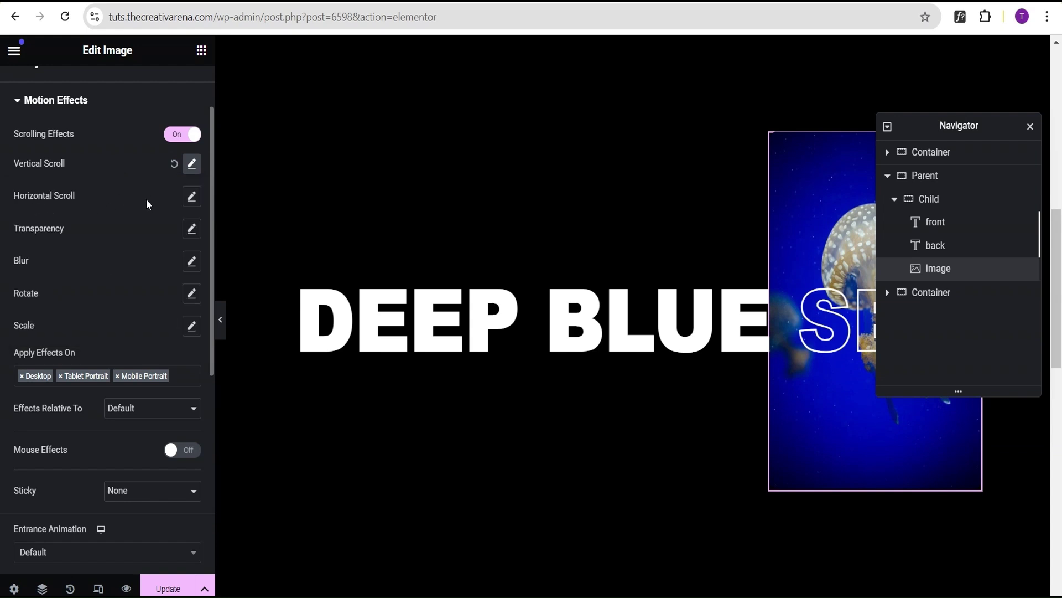
Set the image's horizontal scroll to To Right at speed 1.5, then preview the page
click(191, 198)
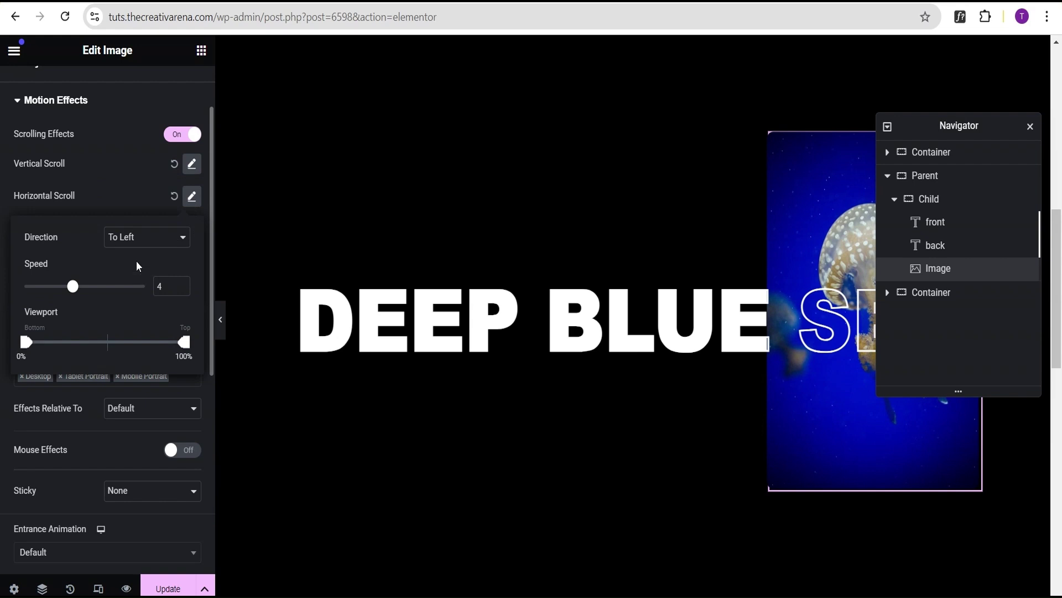
click(146, 238)
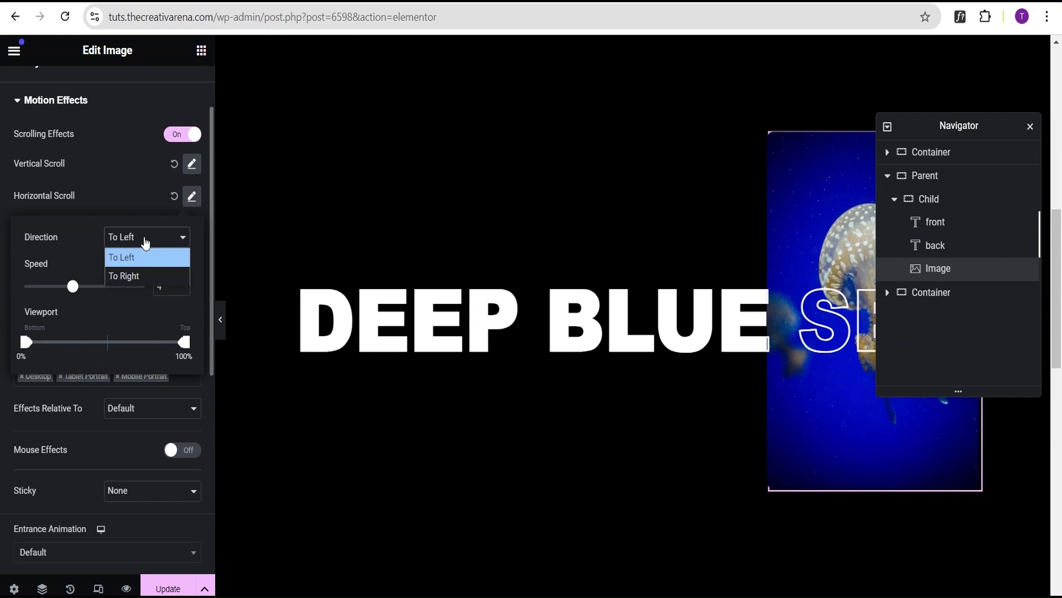
click(133, 274)
double_click(159, 285)
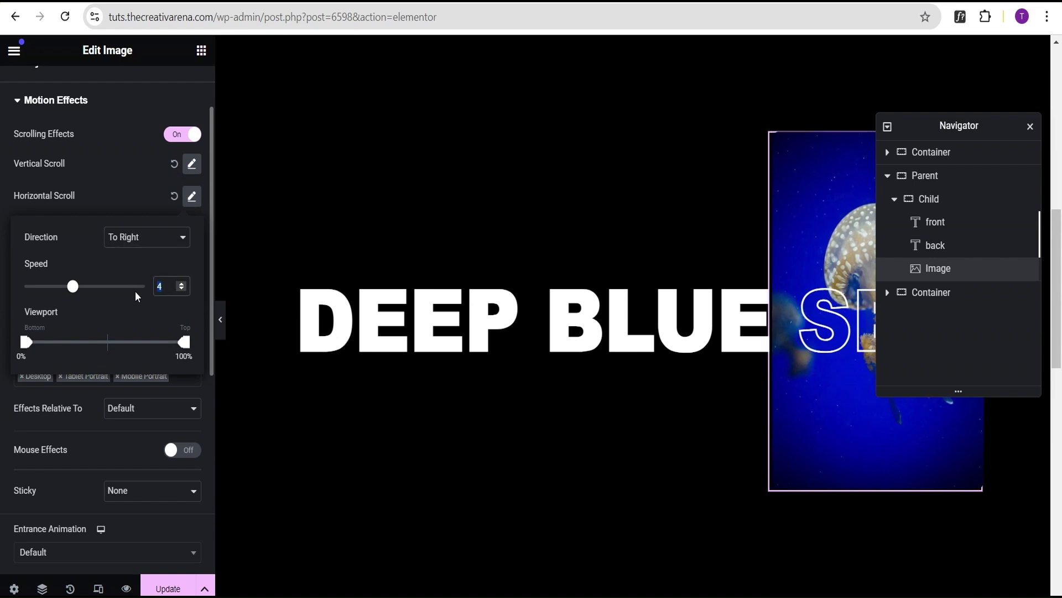
text(1.5)
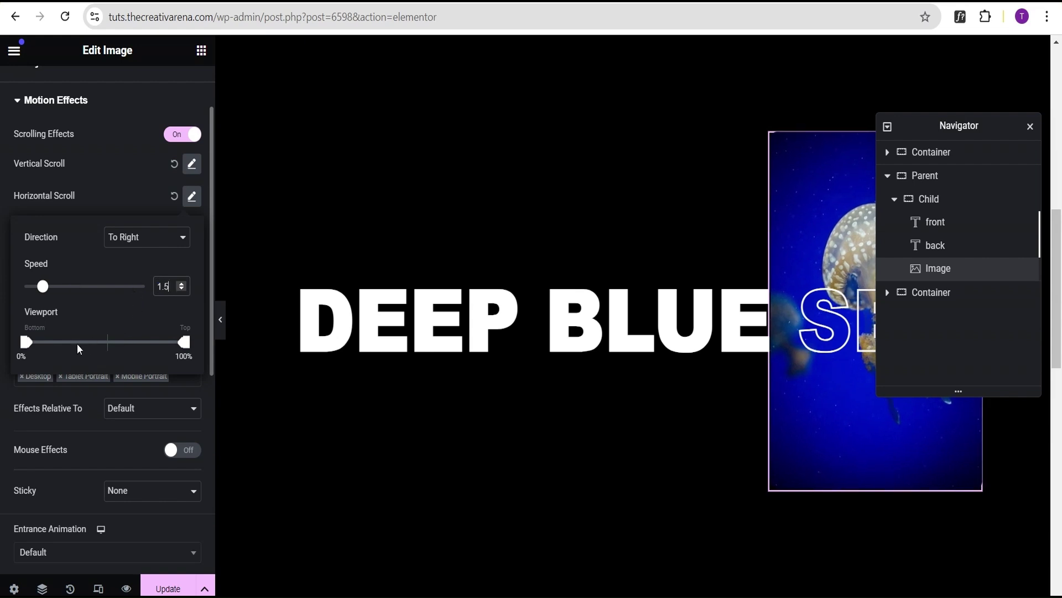
click(115, 194)
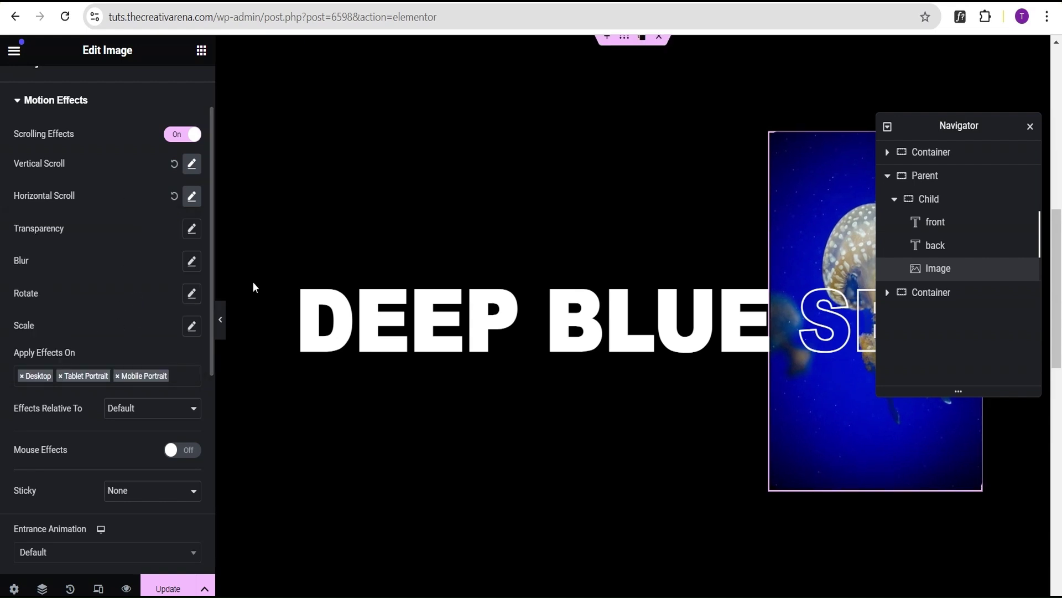
click(220, 319)
scroll(366, 120, down, 2)
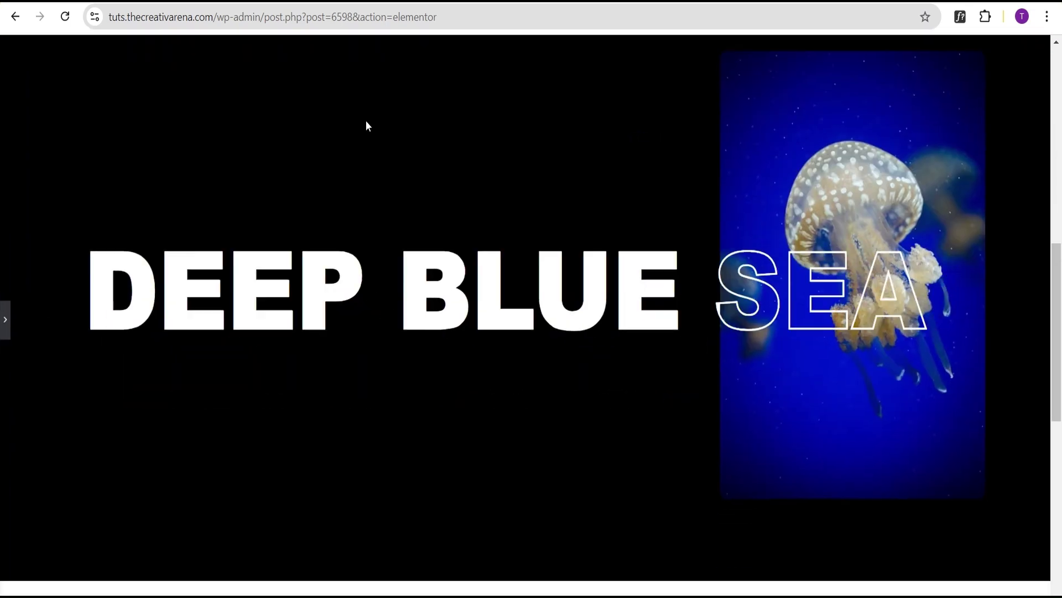
scroll(366, 121, up, 3)
scroll(366, 121, up, 1)
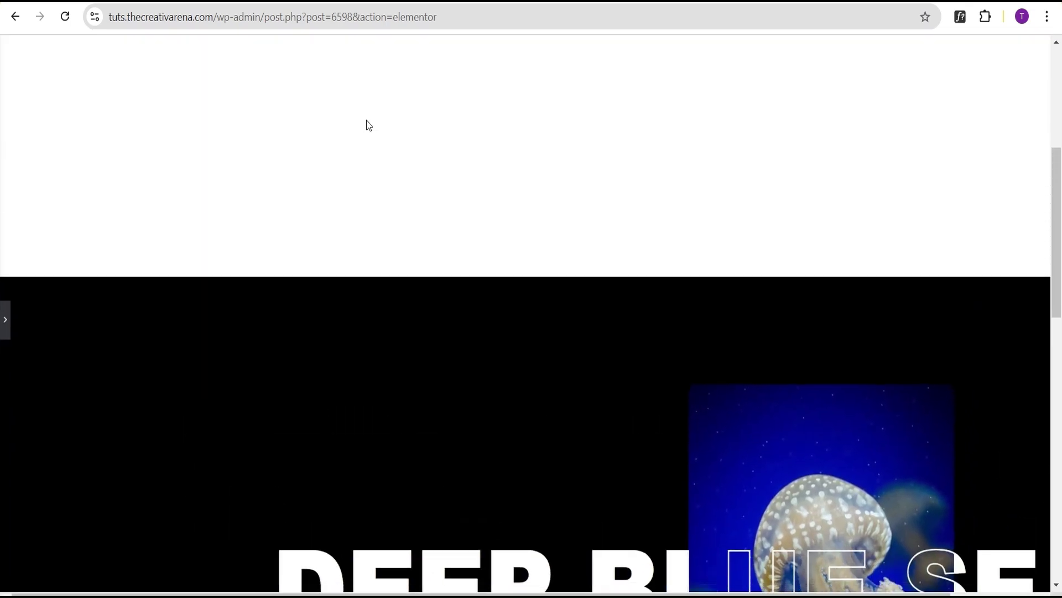
scroll(366, 120, down, 3)
scroll(366, 120, up, 3)
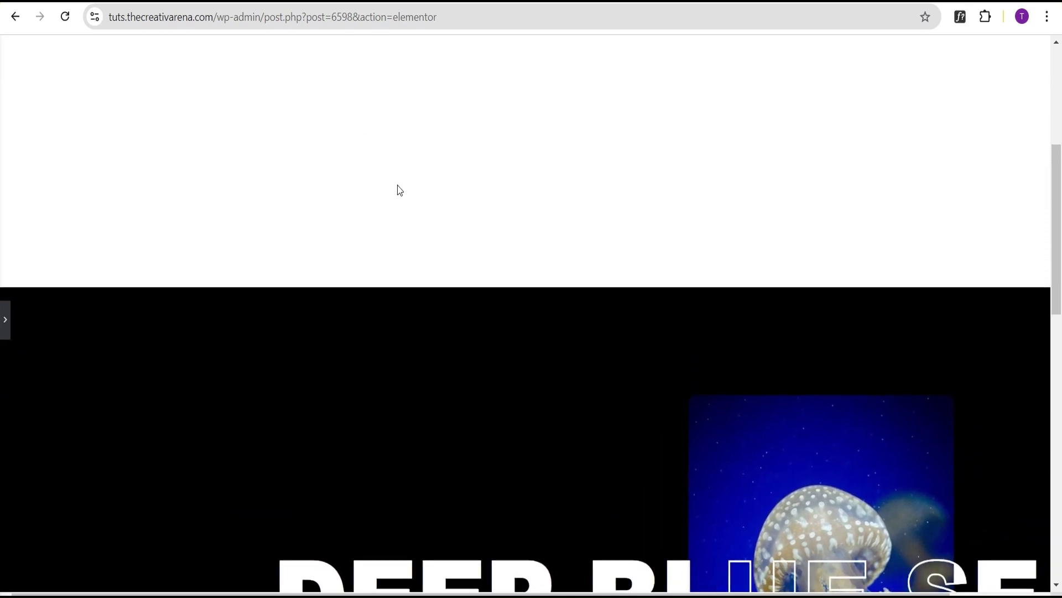
scroll(996, 593, right, 2)
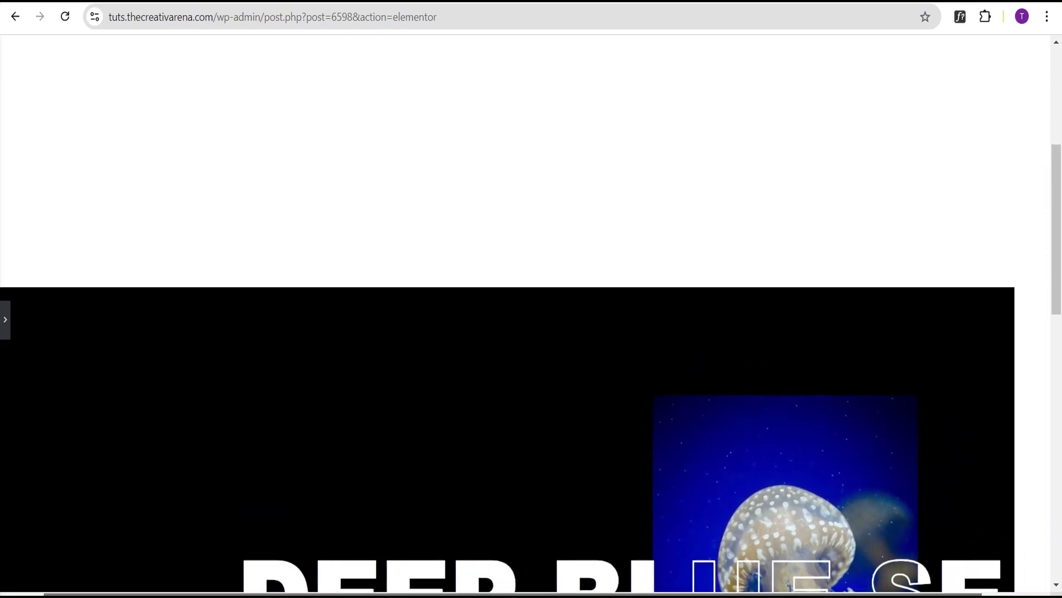
scroll(996, 594, left, 1)
scroll(996, 593, right, 2)
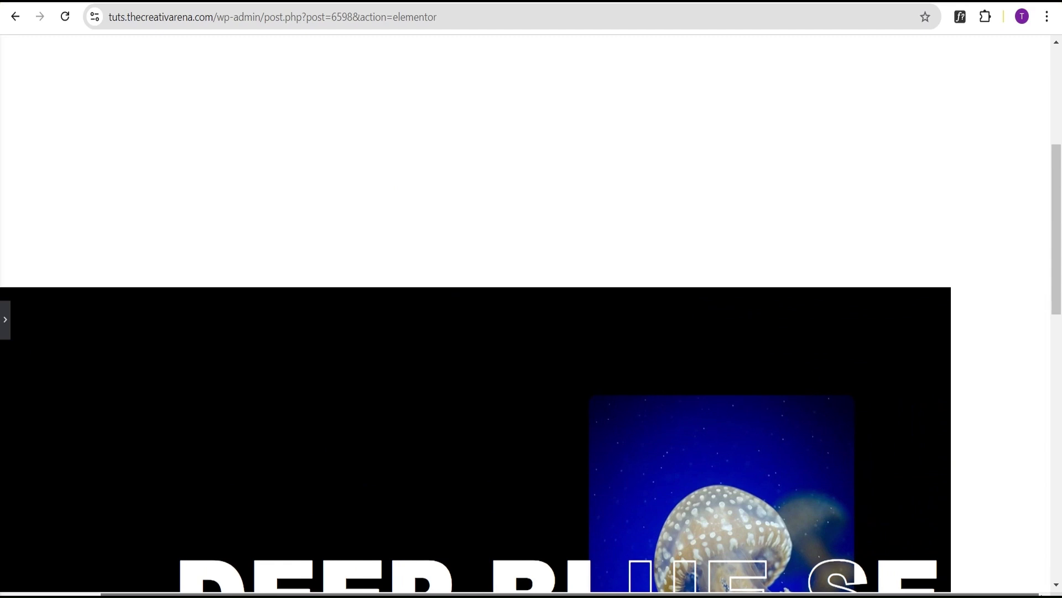
scroll(996, 594, left, 3)
scroll(996, 594, right, 1)
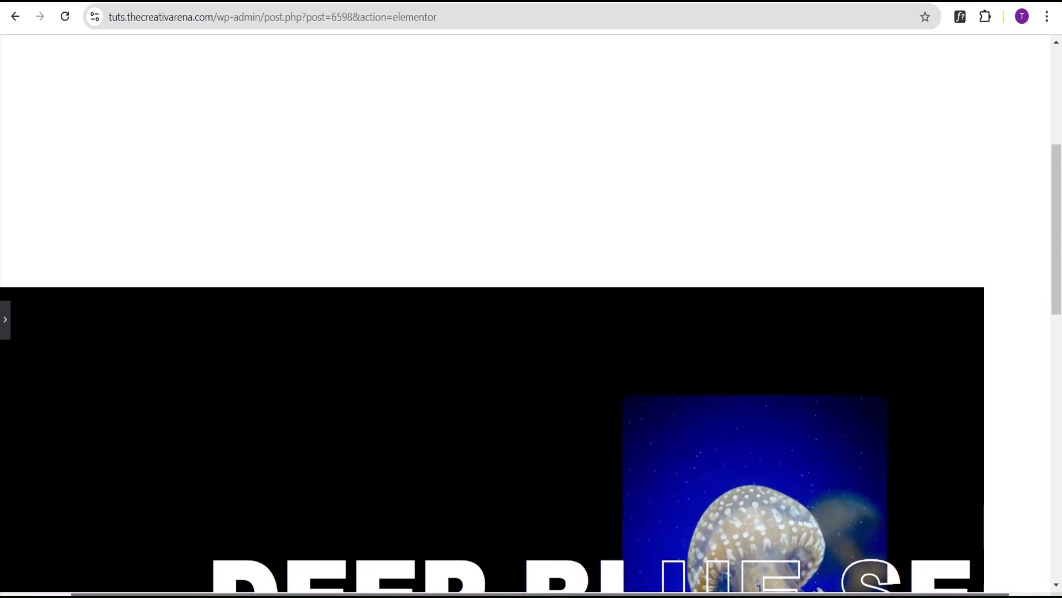
scroll(532, 440, left, 2)
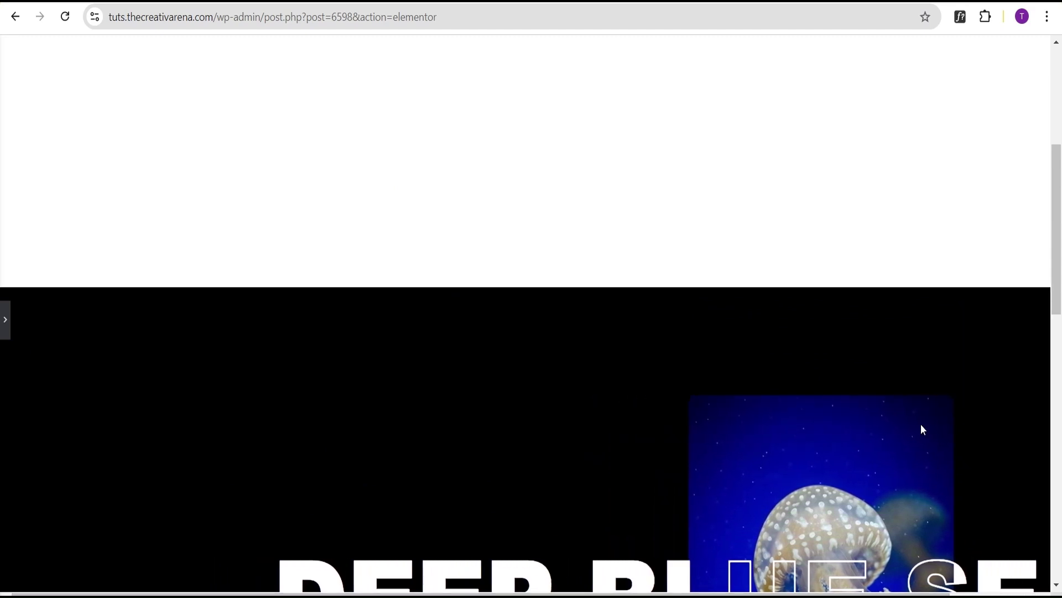
scroll(921, 424, down, 5)
scroll(913, 411, up, 3)
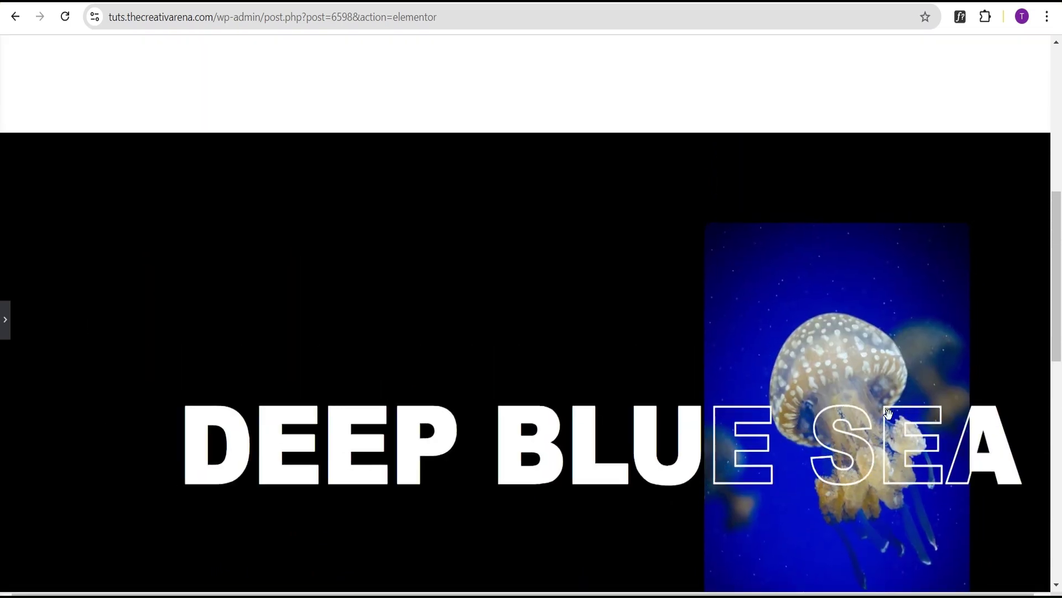
click(7, 321)
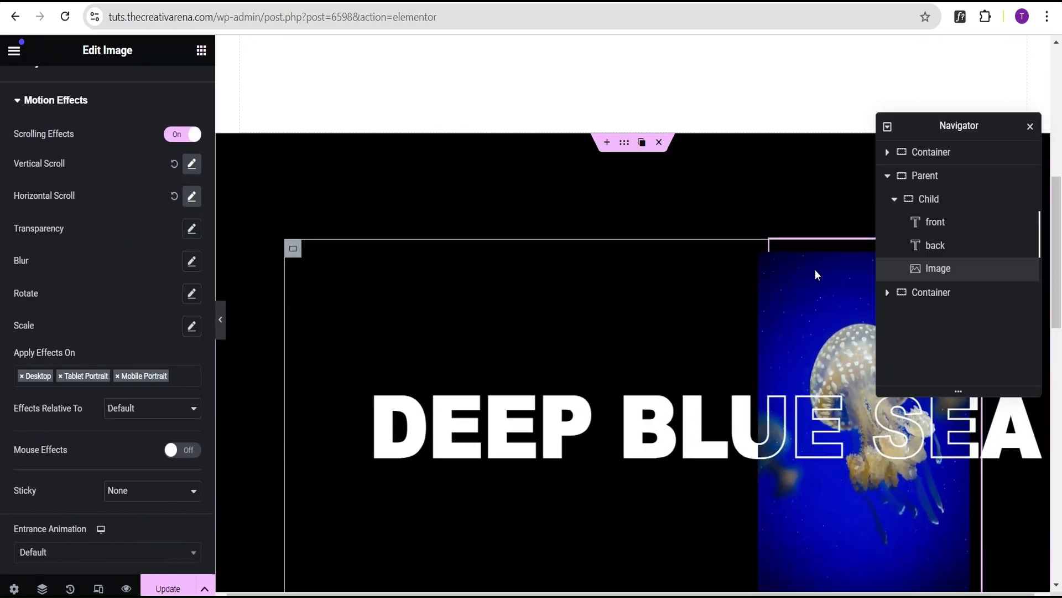
click(894, 198)
click(916, 178)
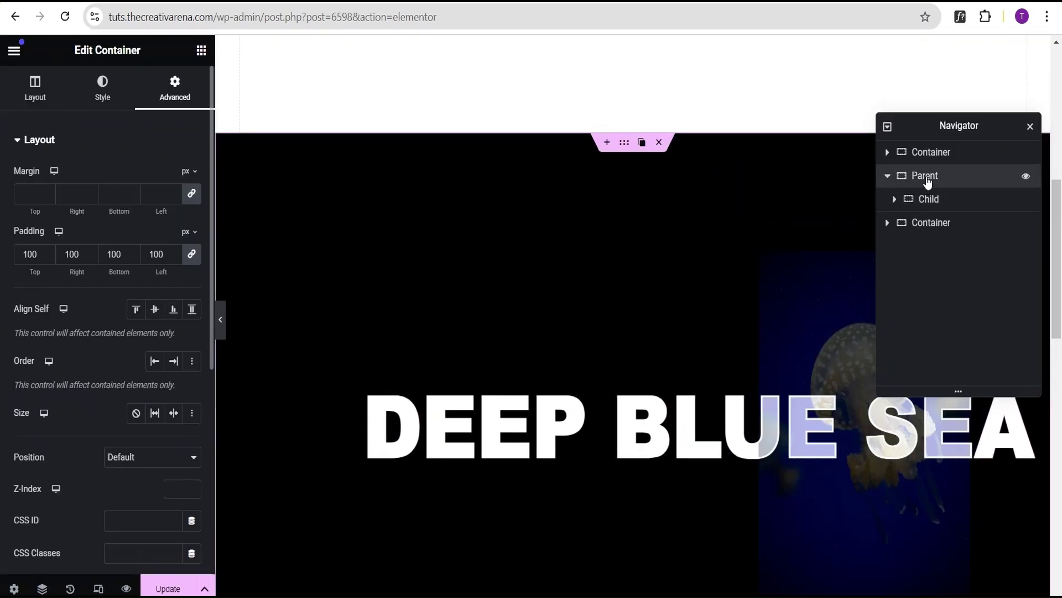
click(33, 97)
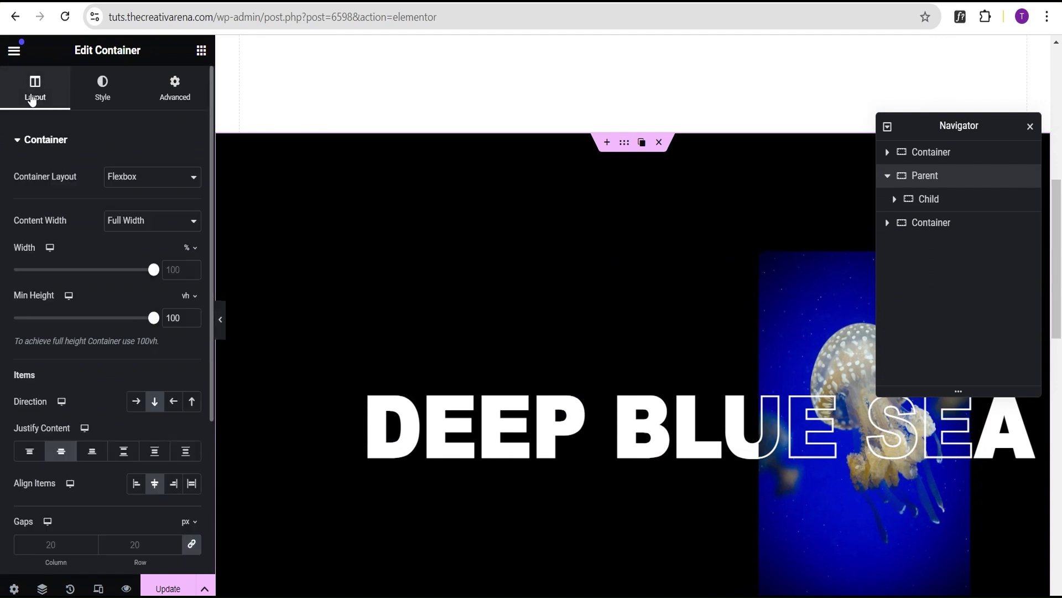
click(17, 141)
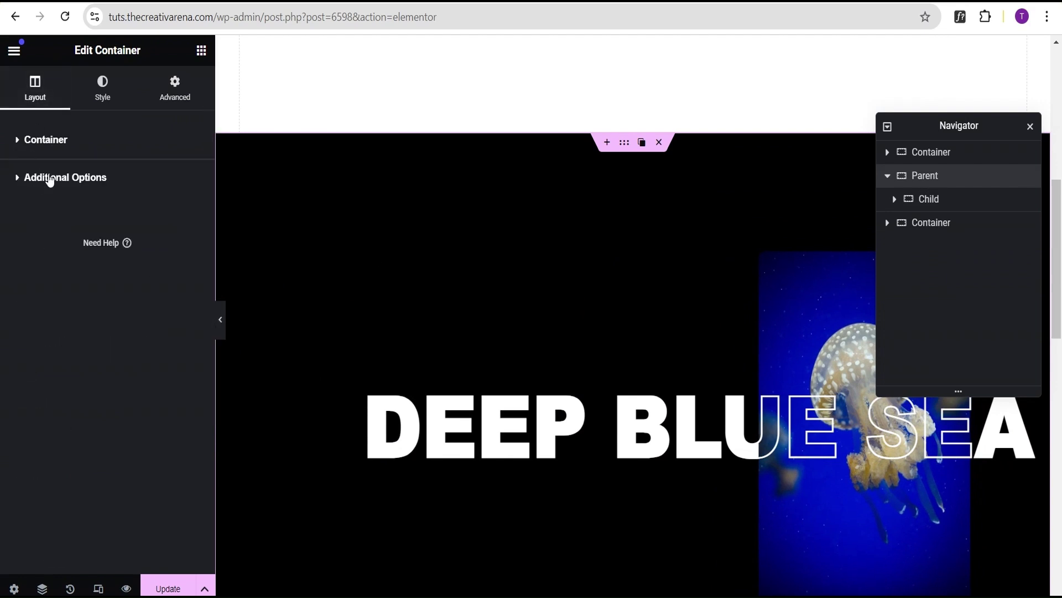
click(50, 180)
click(135, 220)
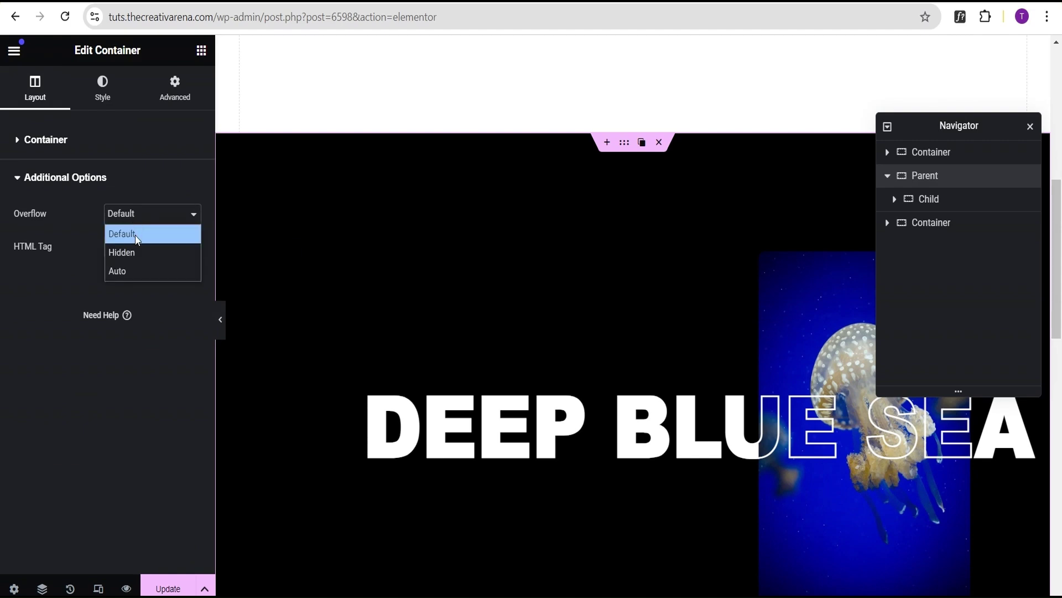
click(138, 253)
click(221, 321)
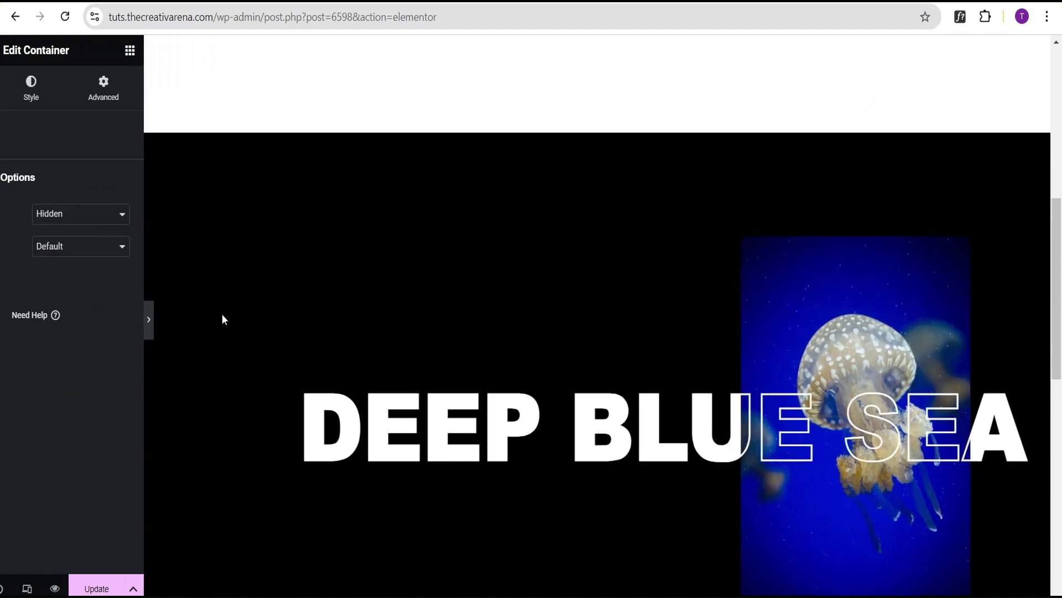
scroll(318, 201, down, 3)
scroll(317, 201, up, 3)
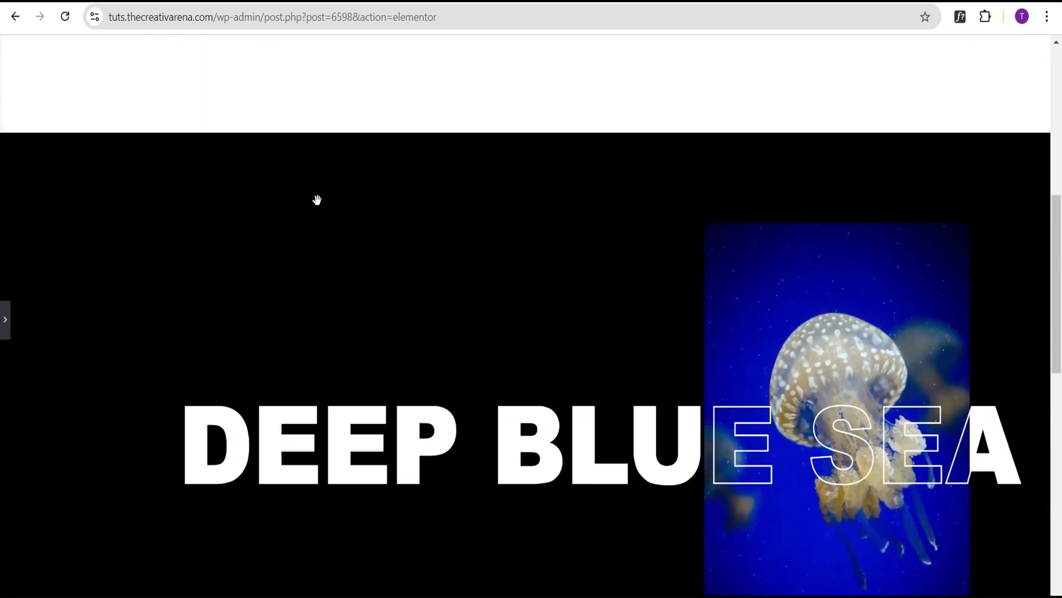
scroll(318, 201, down, 3)
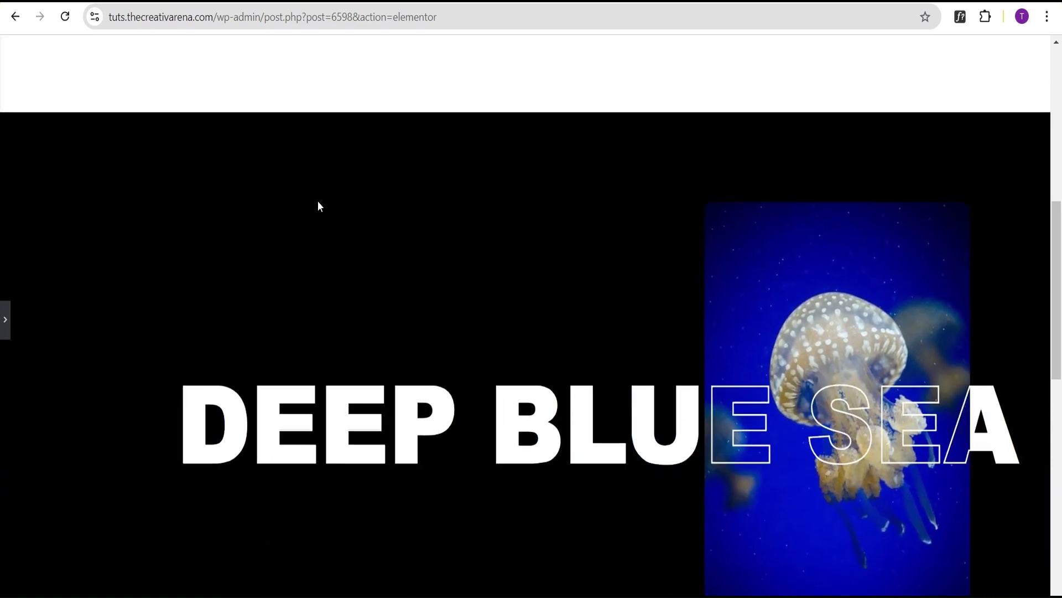
scroll(317, 201, up, 2)
scroll(318, 202, down, 2)
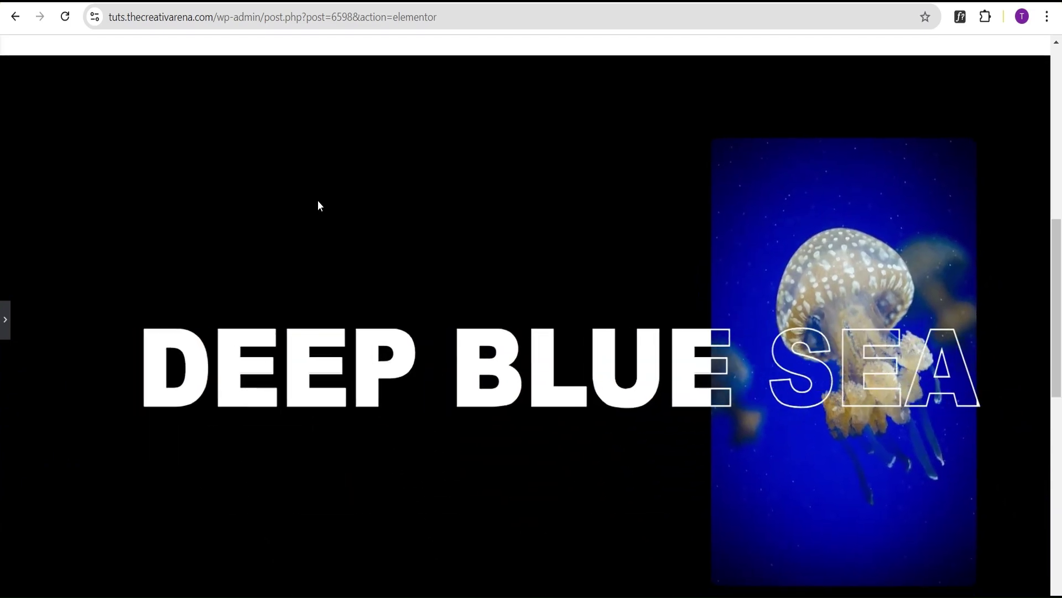
scroll(326, 205, down, 1)
scroll(438, 185, up, 3)
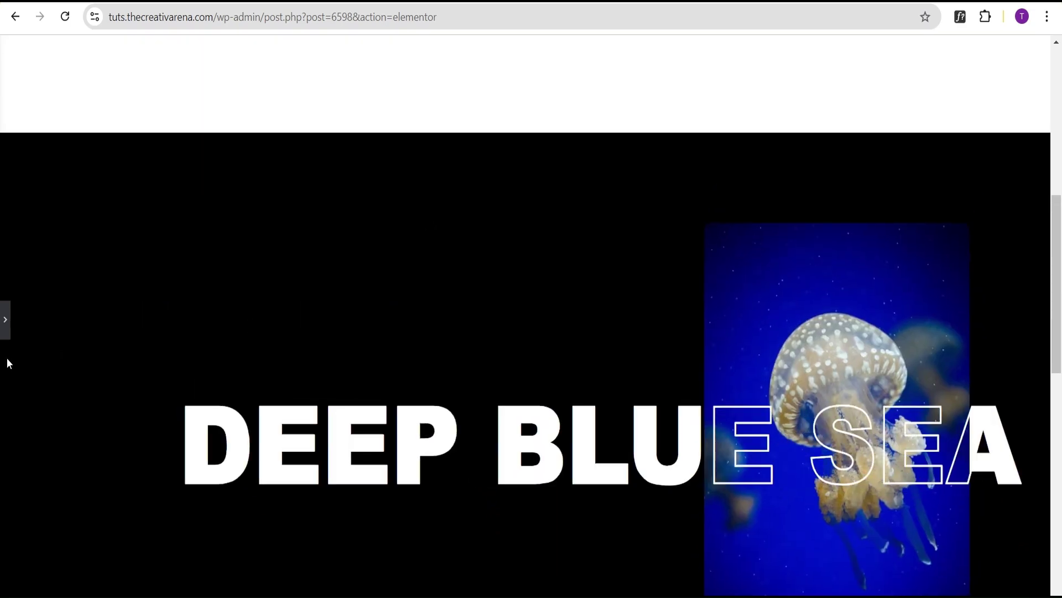
Duplicate the DEEP BLUE SEA section
click(4, 320)
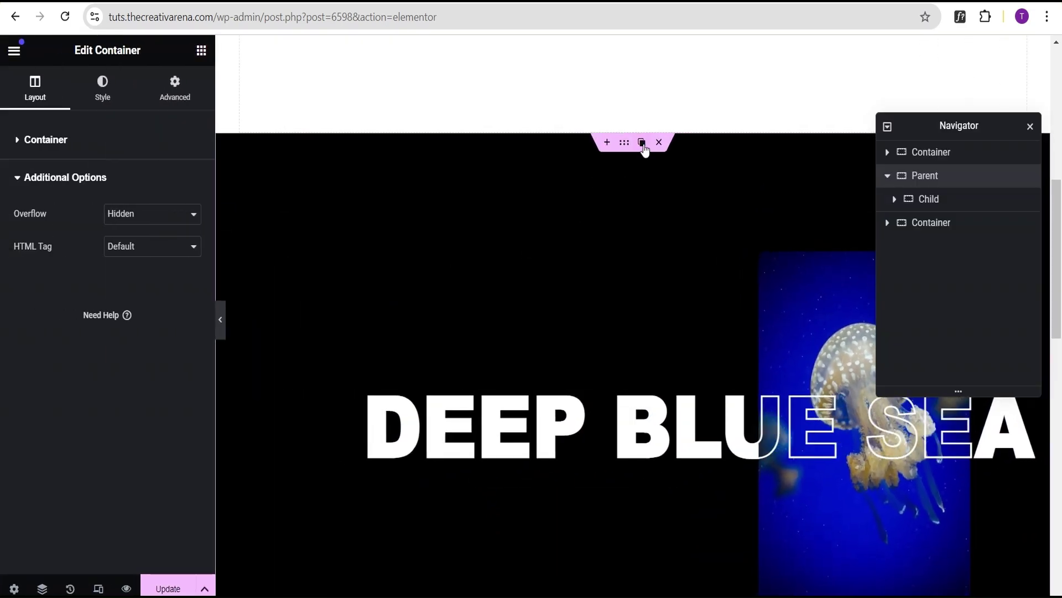
click(641, 143)
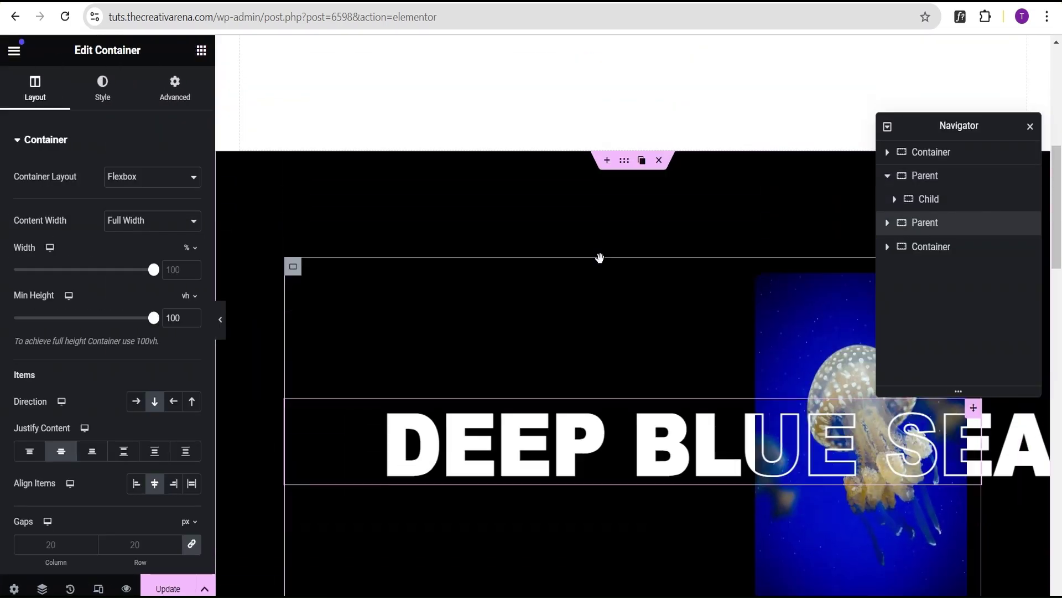
scroll(571, 421, down, 4)
scroll(572, 421, down, 8)
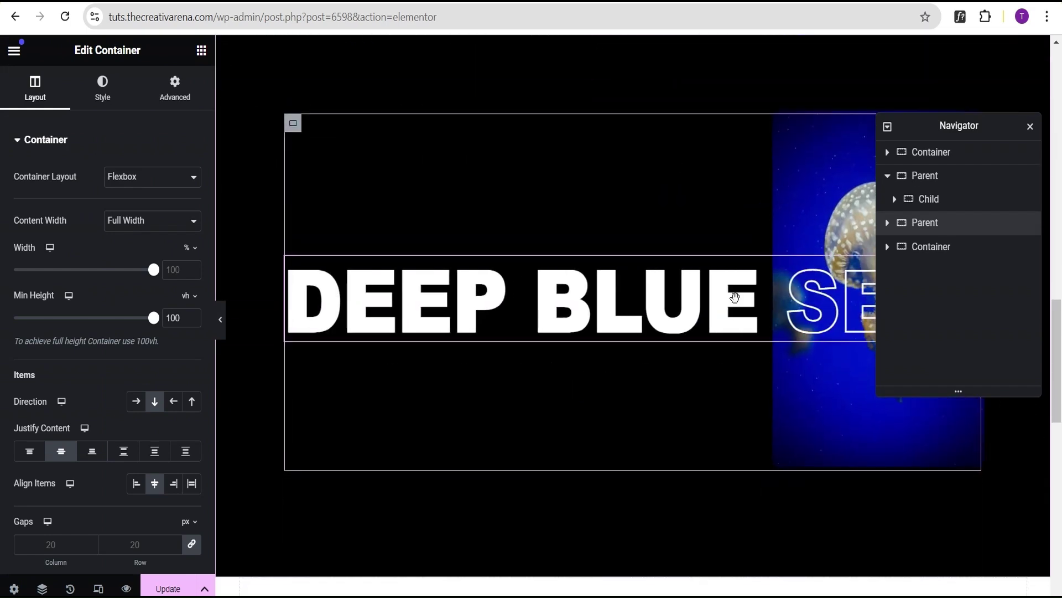
Set the copied jellyfish image's Align Self to Start, moving it left
click(822, 197)
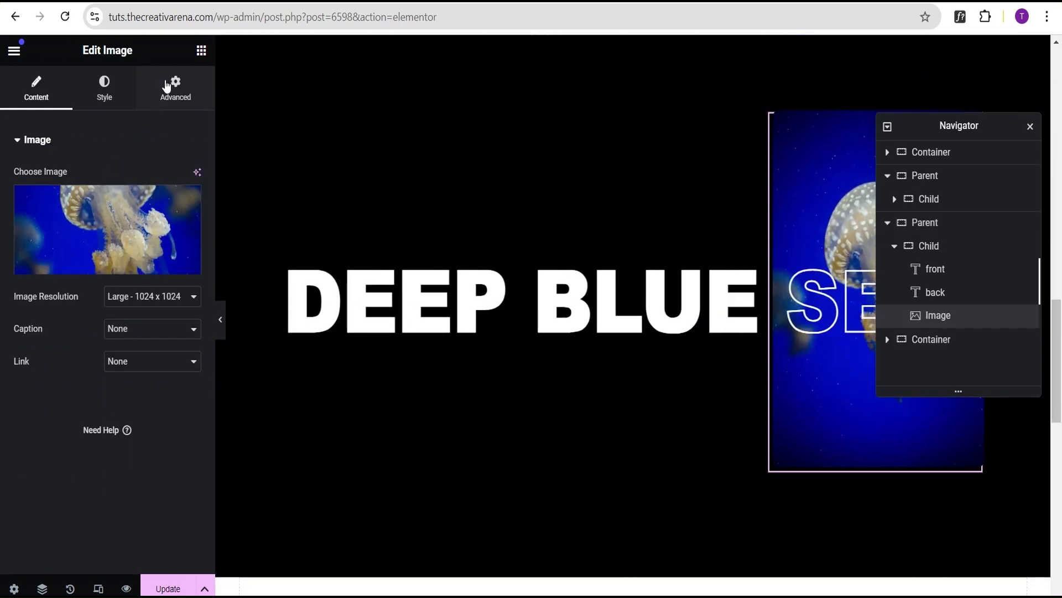
click(164, 87)
scroll(158, 287, down, 1)
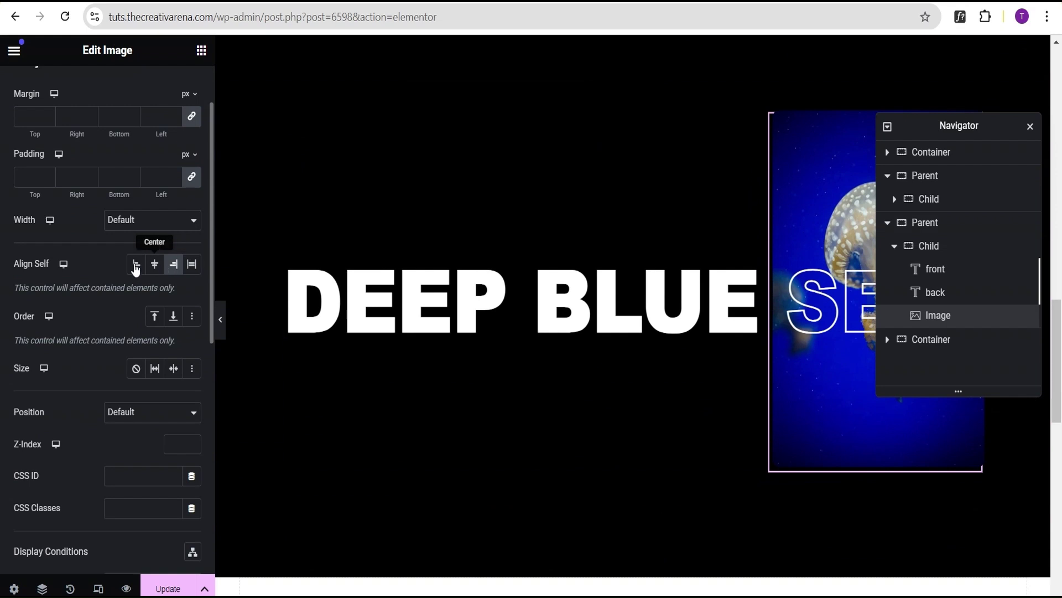
click(174, 267)
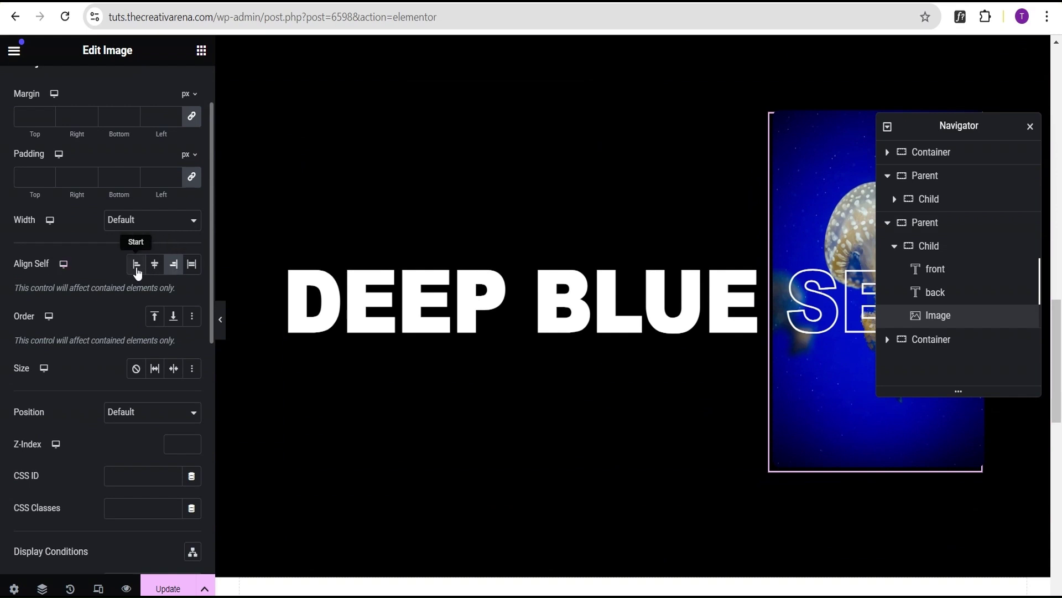
click(137, 271)
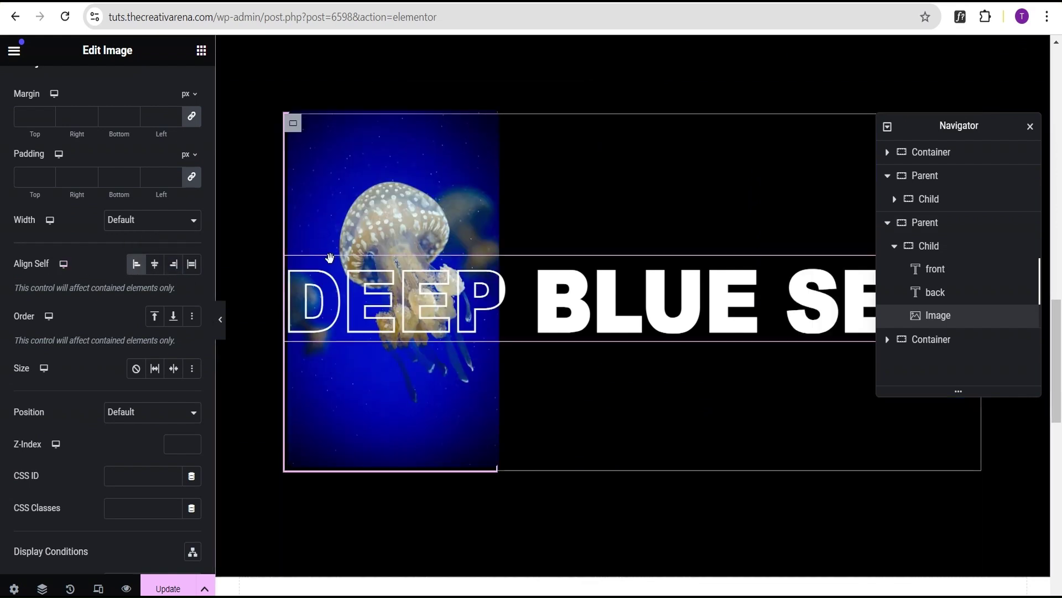
scroll(125, 343, down, 1)
scroll(125, 344, down, 1)
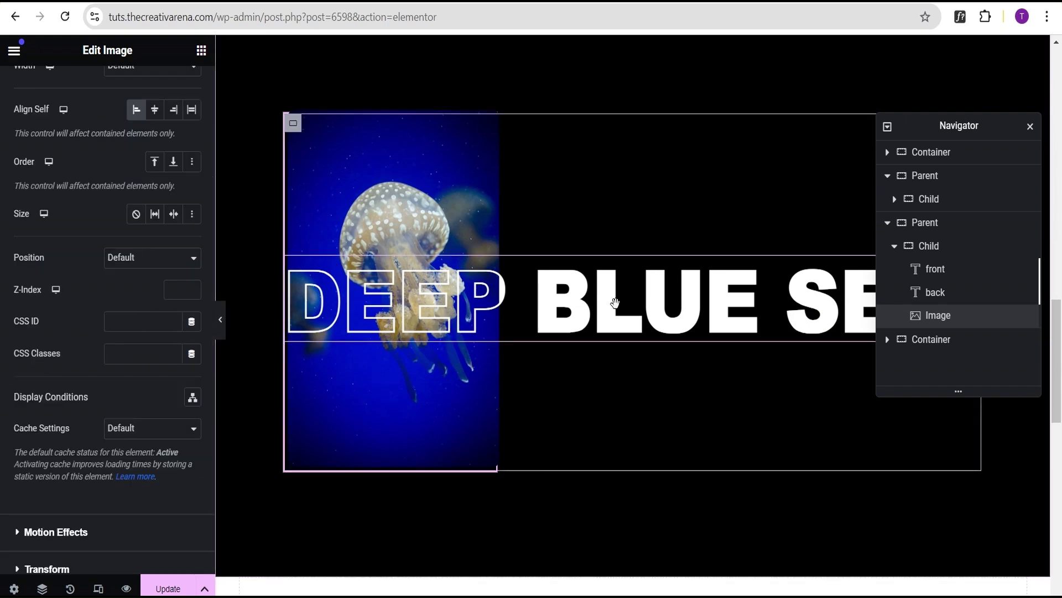
click(610, 305)
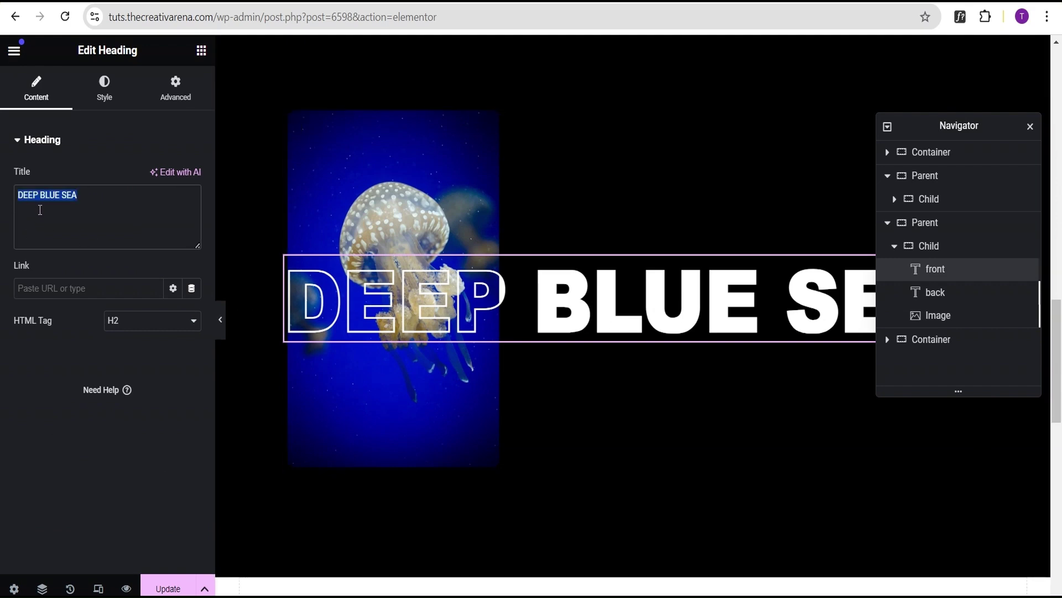
Retitle both front and back headings of the copy to 'OCEAN BEAUTY' and preview
text(O)
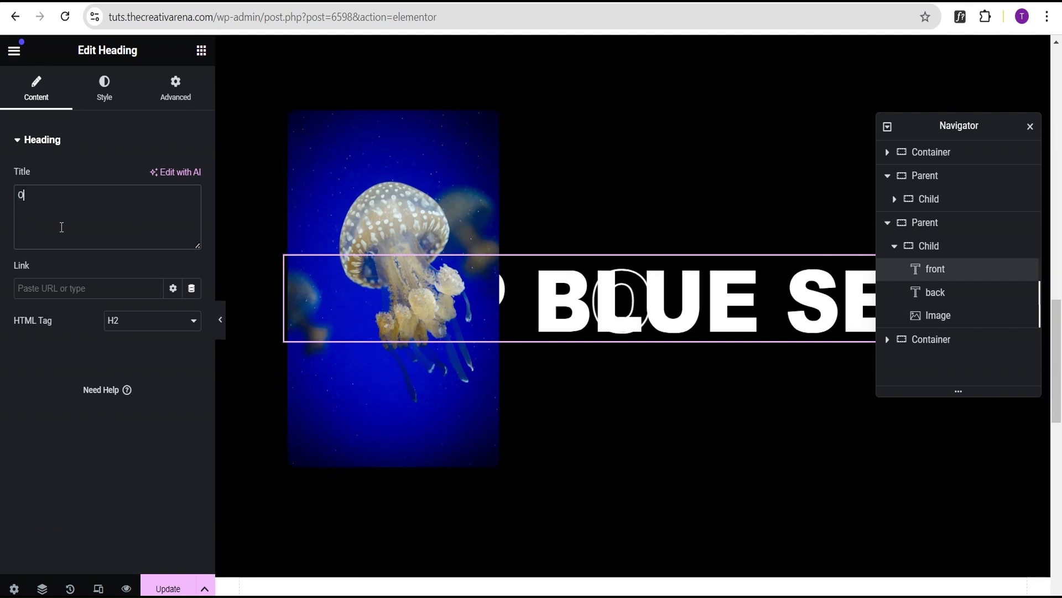
text(CEAN BEAUTY)
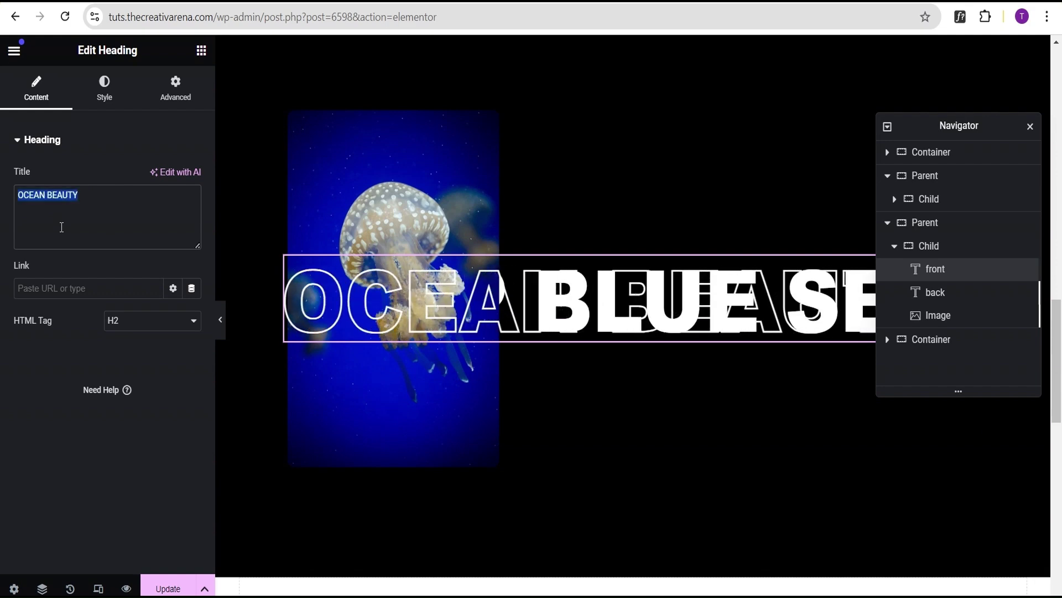
click(936, 293)
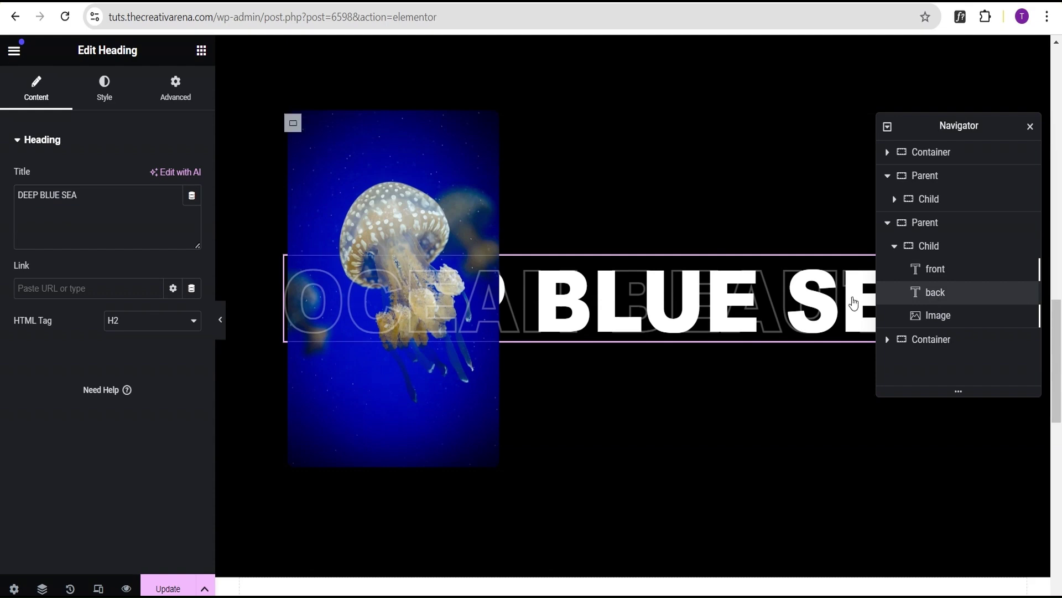
click(94, 200)
text(OCEAN BEAUTY)
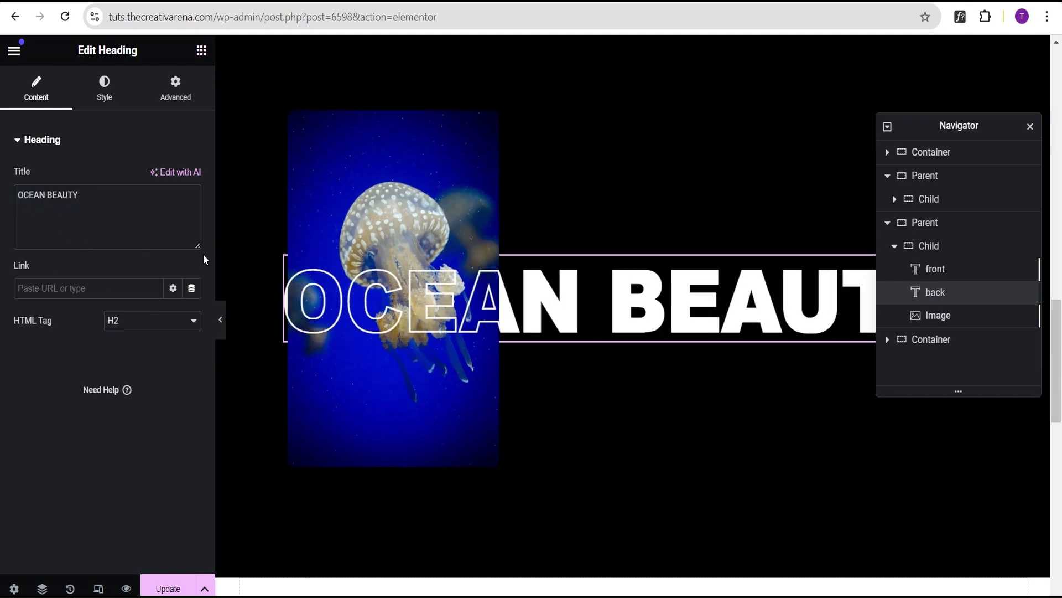
click(220, 321)
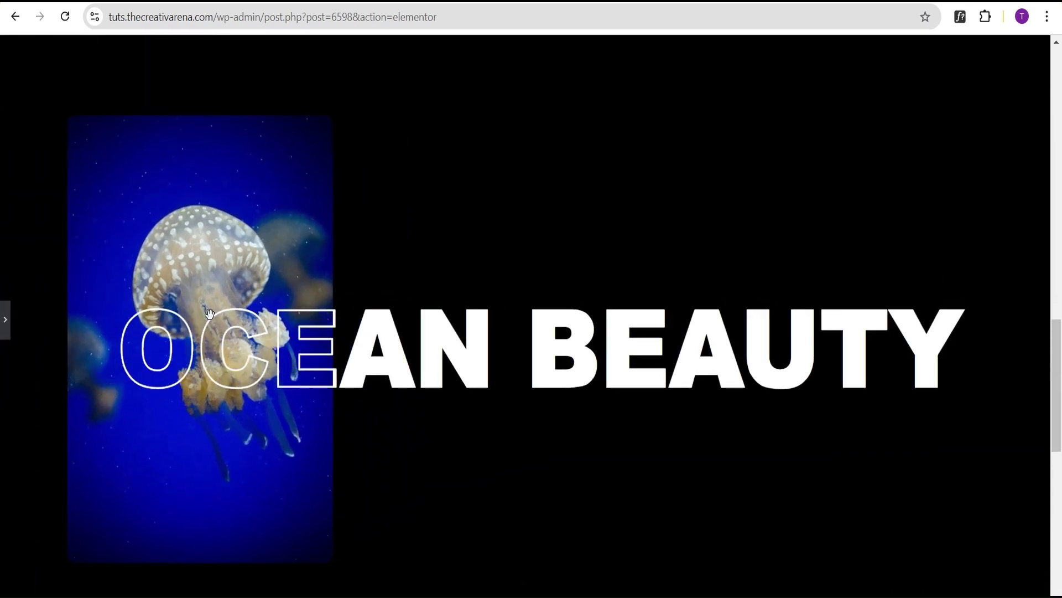
Replace the copied section's jellyfish image with green-sea-turtle-8199770_640.jpg
click(5, 320)
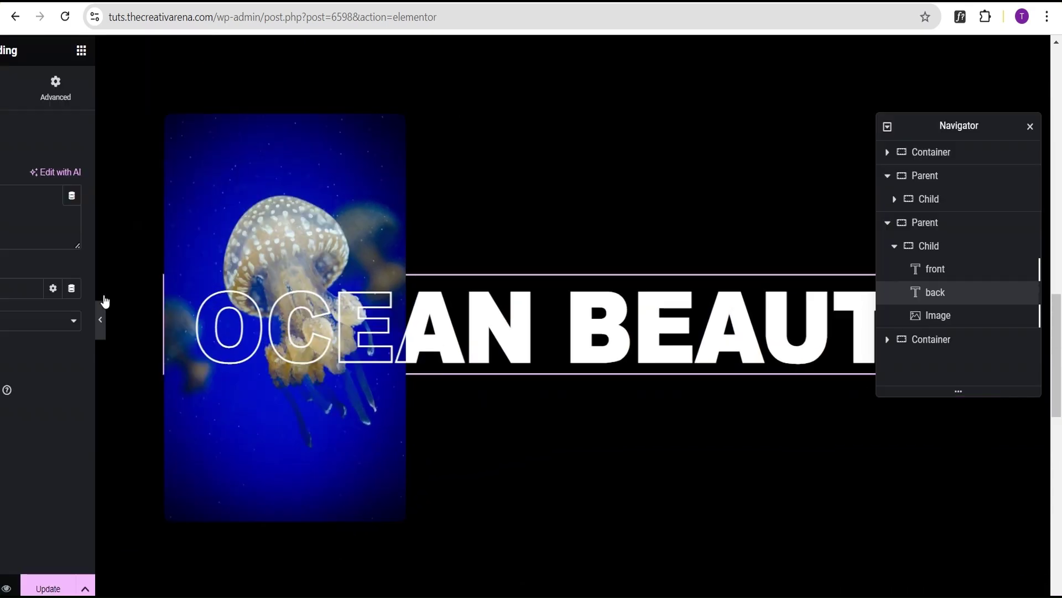
click(488, 122)
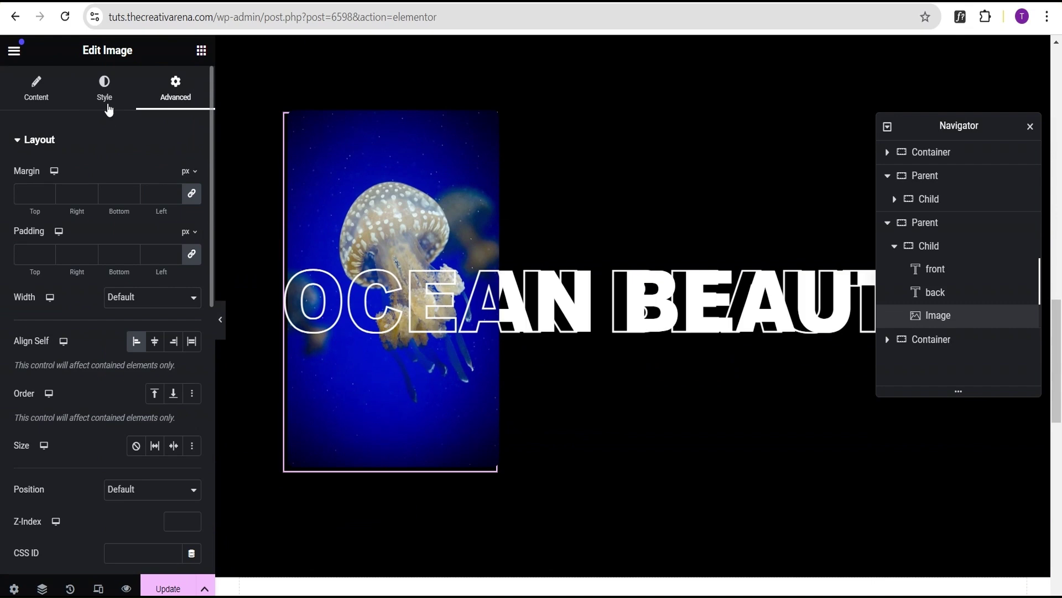
click(105, 104)
click(55, 102)
click(103, 252)
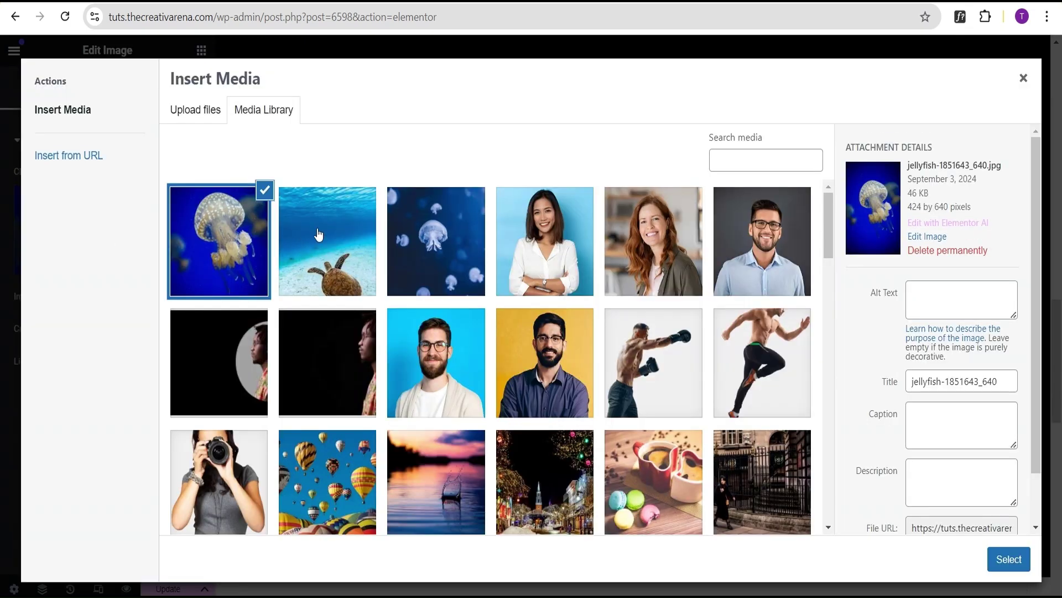
click(319, 235)
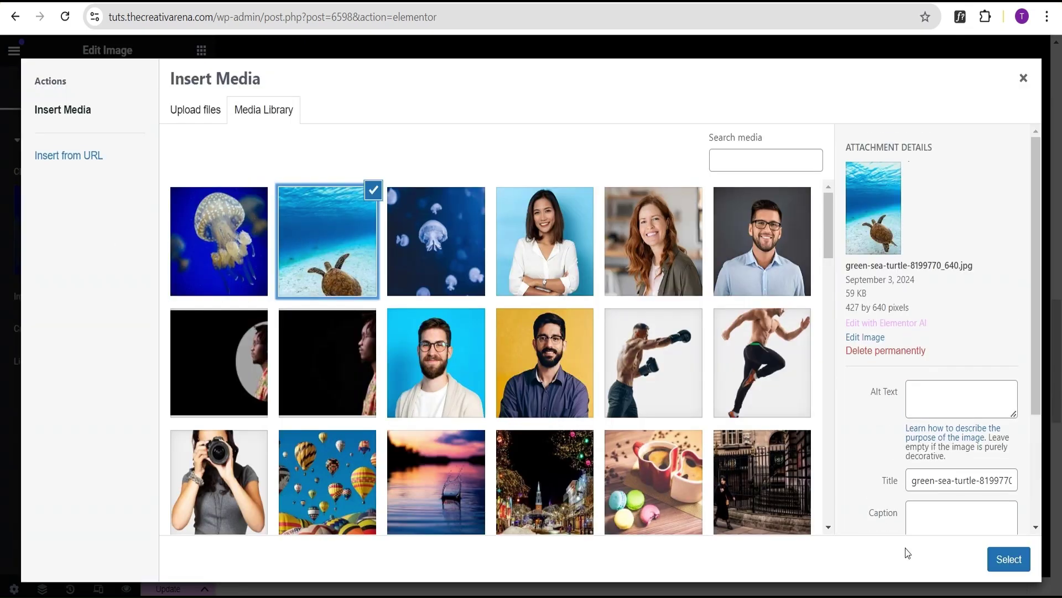
click(1008, 558)
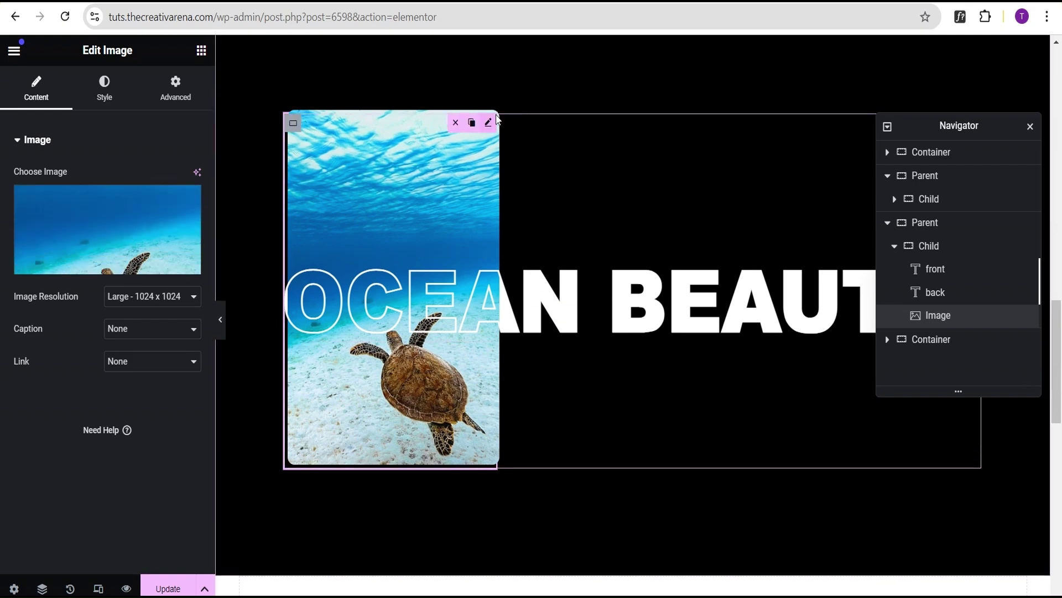
scroll(585, 188, up, 5)
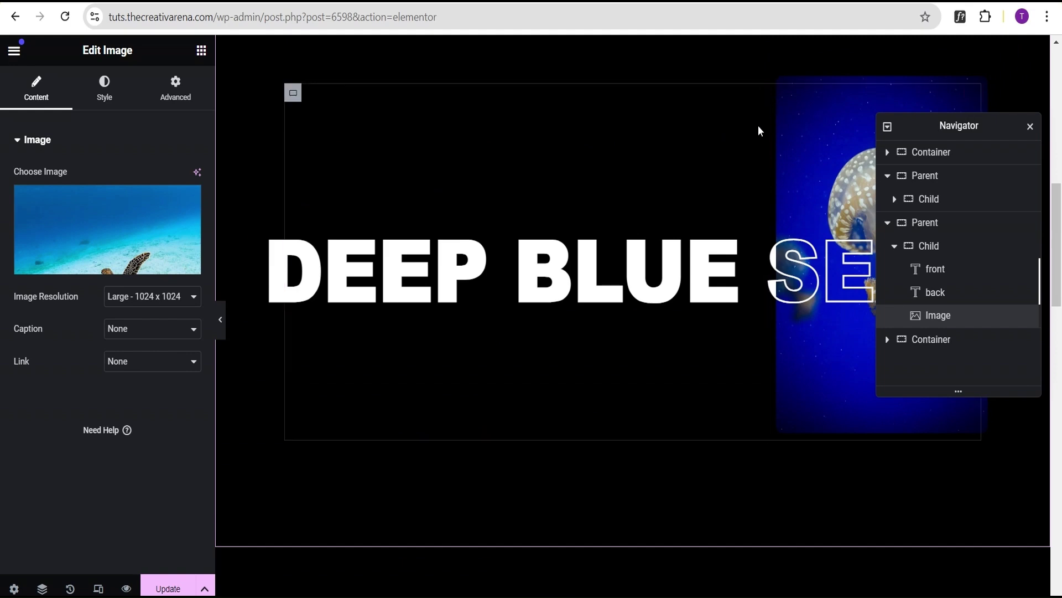
Scroll through the preview to view the DEEP BLUE SEA and OCEAN BEAUTY sections
scroll(759, 246, down, 4)
scroll(618, 254, down, 2)
scroll(618, 255, down, 1)
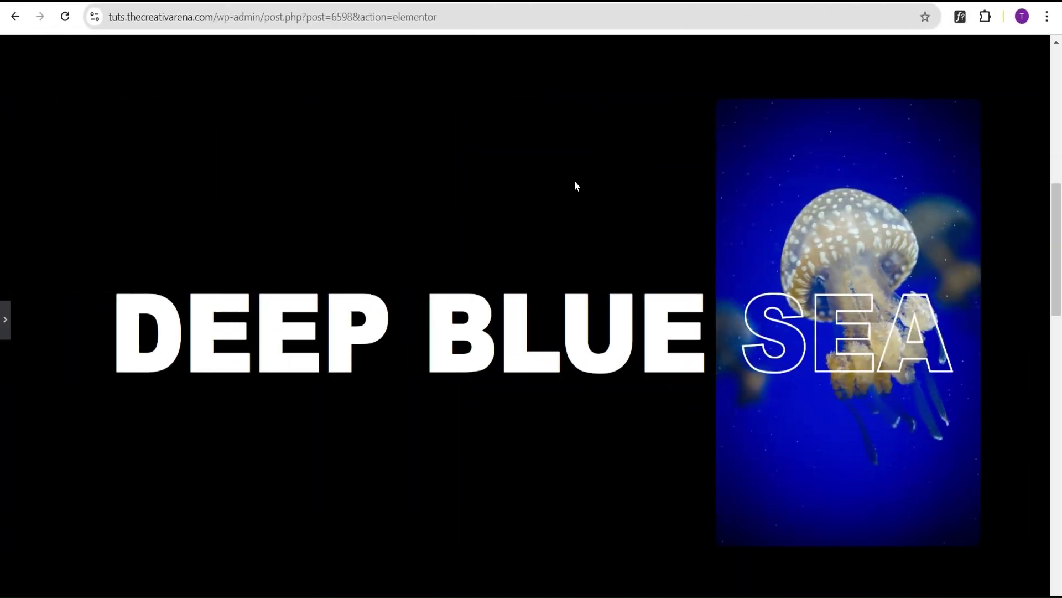
drag(1050, 216, 1059, 338)
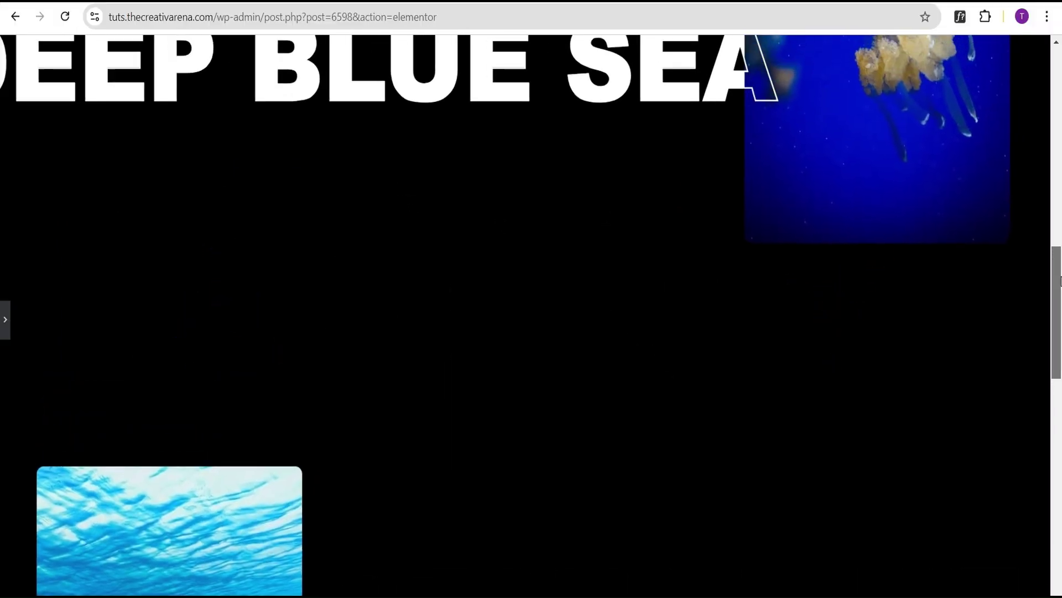
scroll(1060, 247, up, 5)
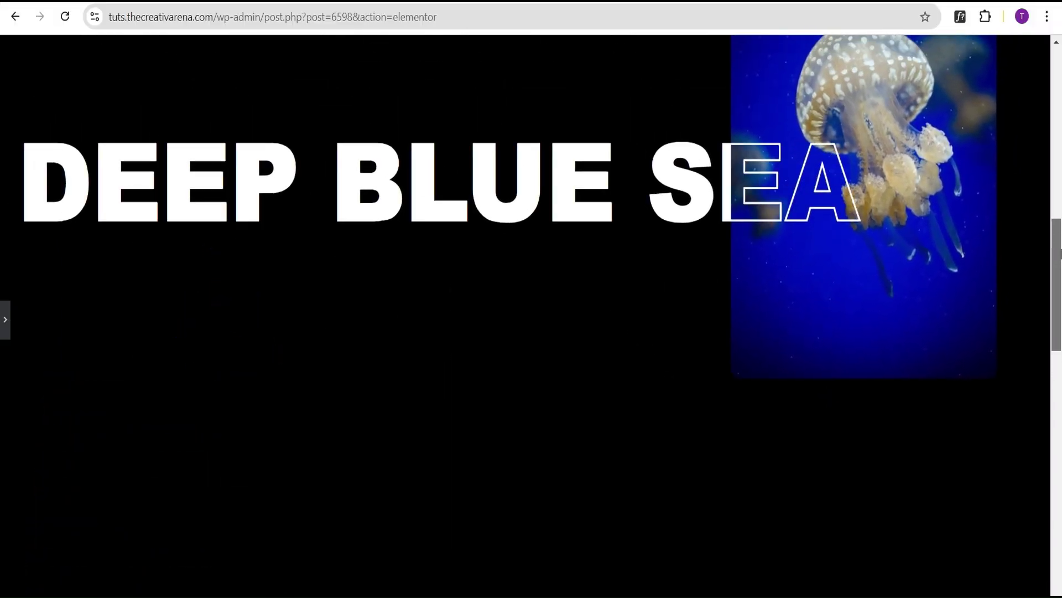